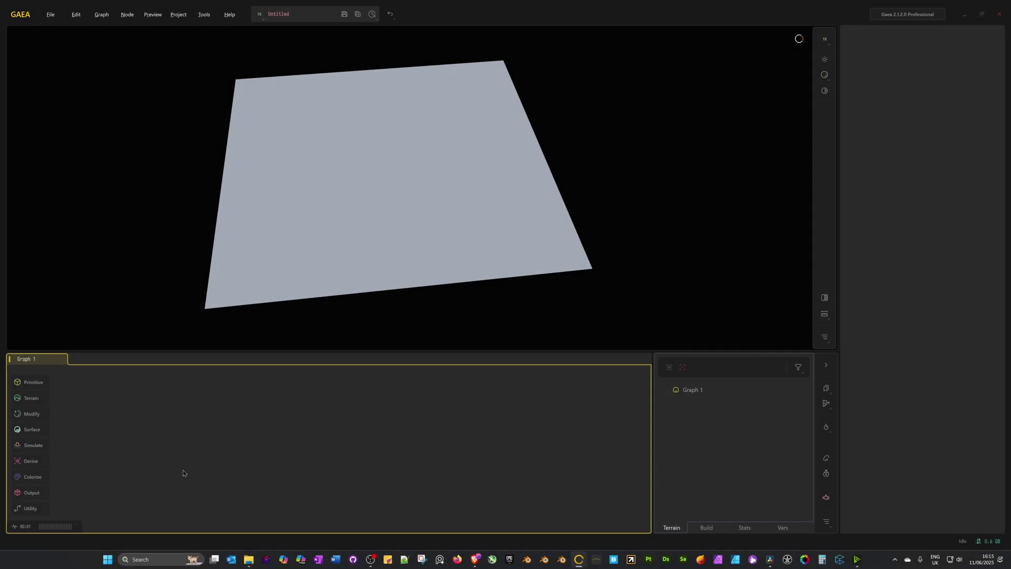
# Add a Rugged terrain node from the graph's node search.
pyautogui.press('Tab')
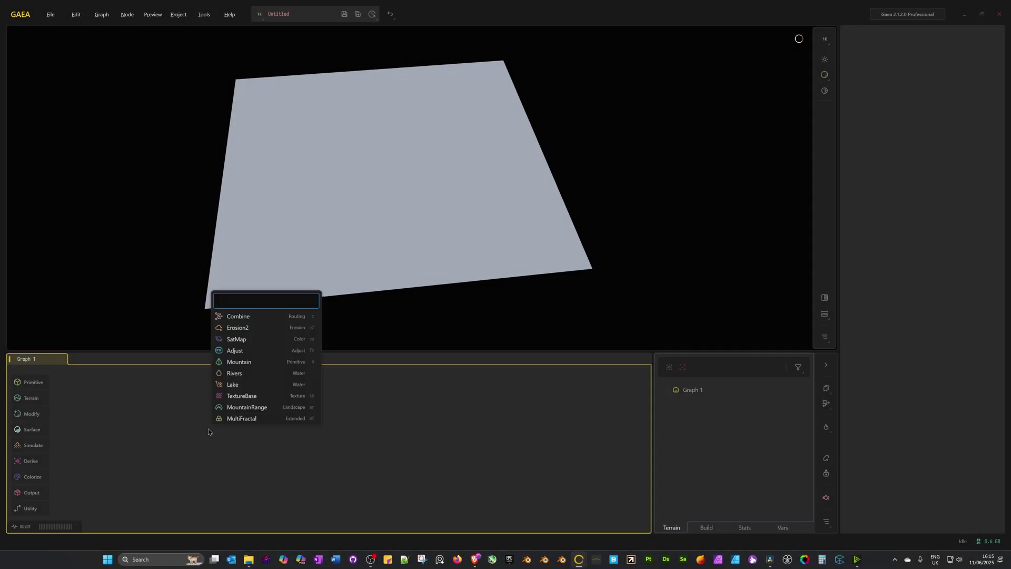
pyautogui.write('rugge')
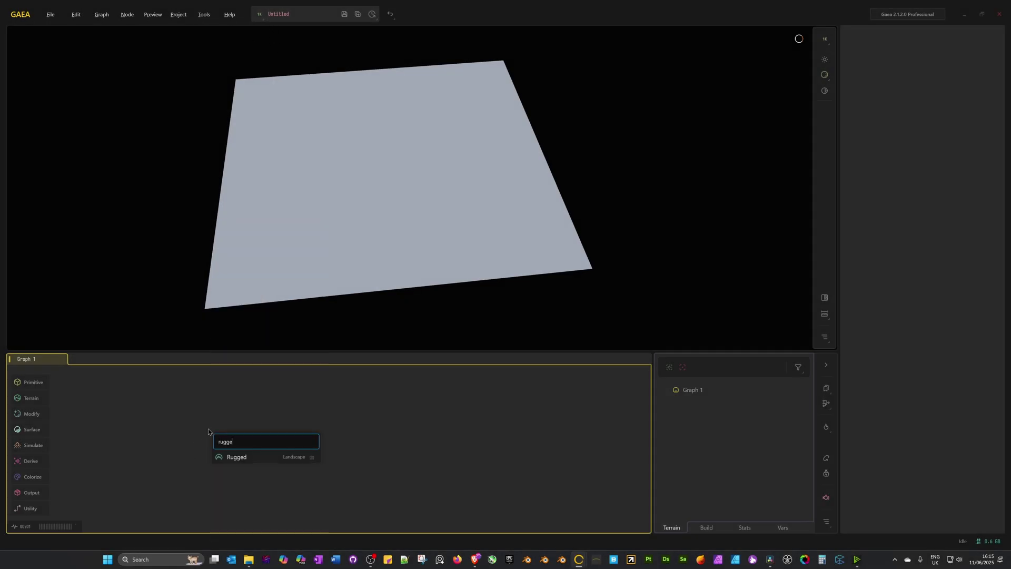
pyautogui.write('d')
pyautogui.click(241, 458)
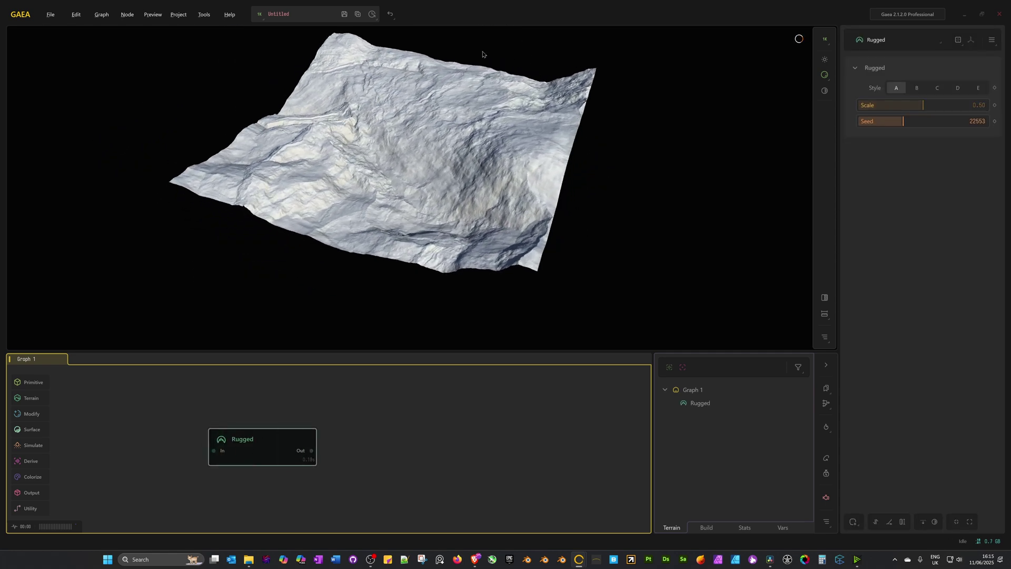
# Set the Rugged seed to 28508 and orbit the terrain preview.
pyautogui.moveTo(413, 209); pyautogui.dragTo(364, 224)
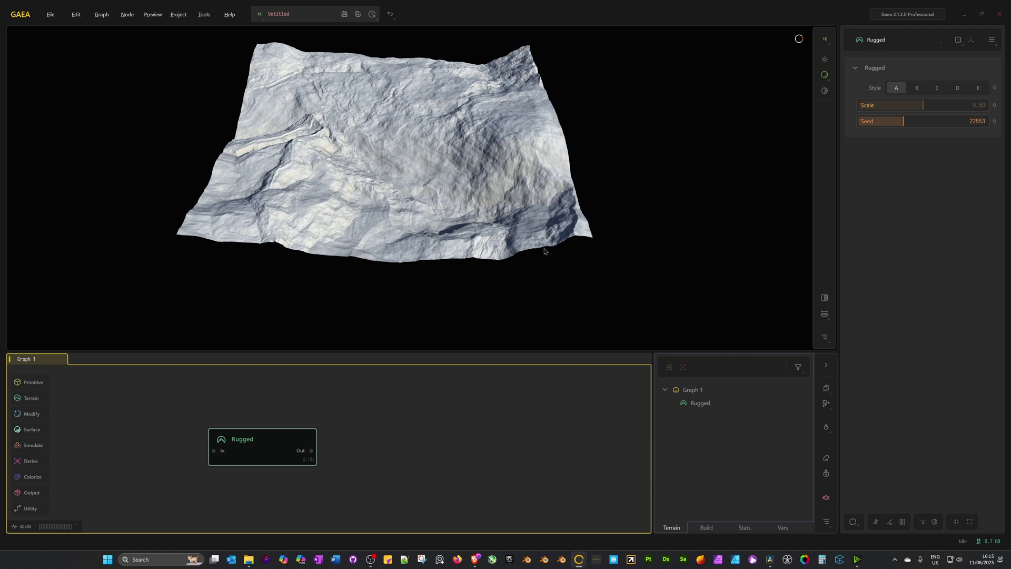
pyautogui.moveTo(896, 124); pyautogui.dragTo(916, 122)
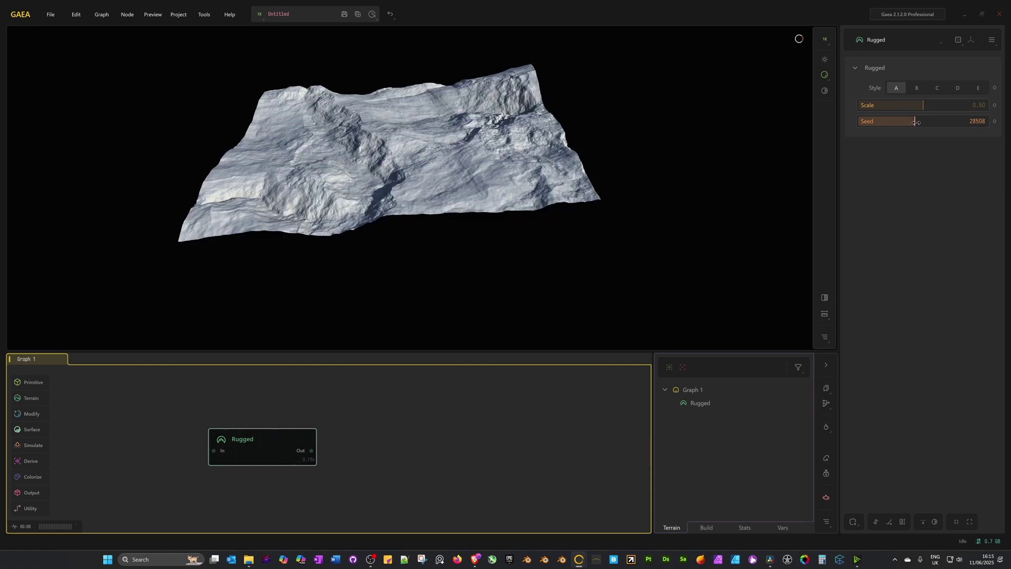
pyautogui.moveTo(409, 194); pyautogui.dragTo(441, 186)
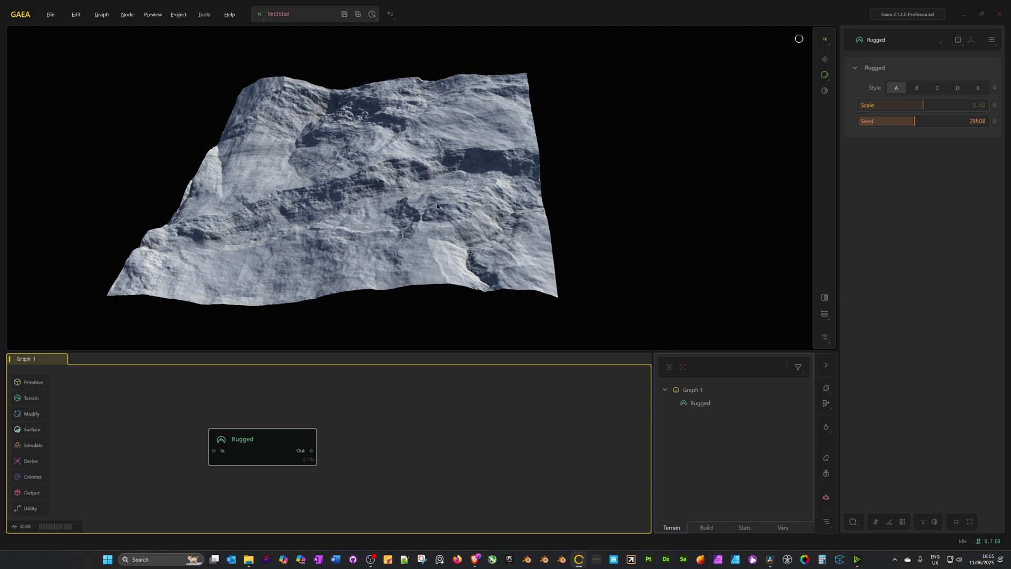
pyautogui.moveTo(401, 217); pyautogui.dragTo(245, 240)
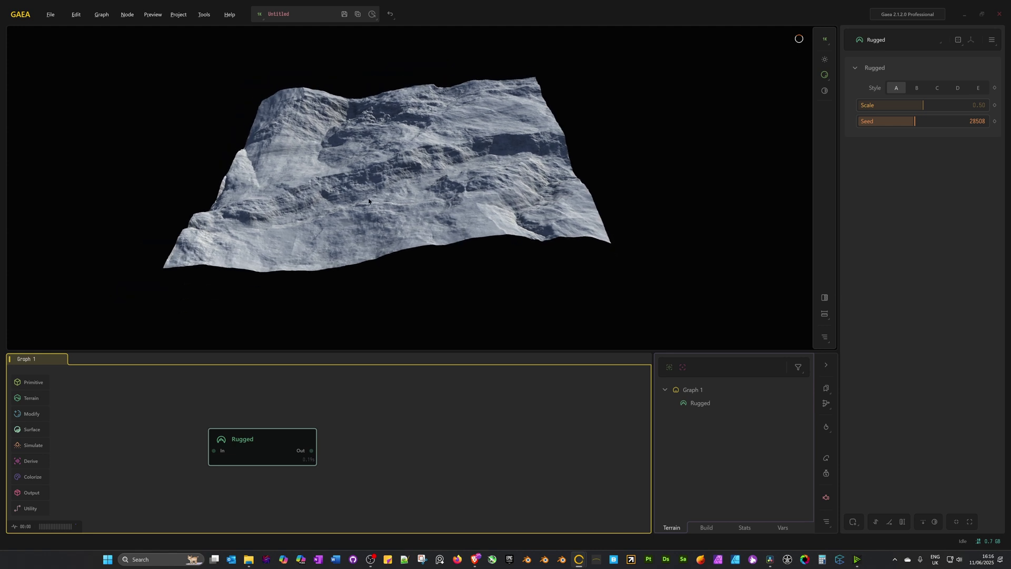
pyautogui.moveTo(370, 202); pyautogui.dragTo(345, 264)
pyautogui.moveTo(279, 453); pyautogui.dragTo(371, 419)
# Add a Craggy node after Rugged, place it beside Rugged, and inspect the rocky surface.
pyautogui.write('cragg')
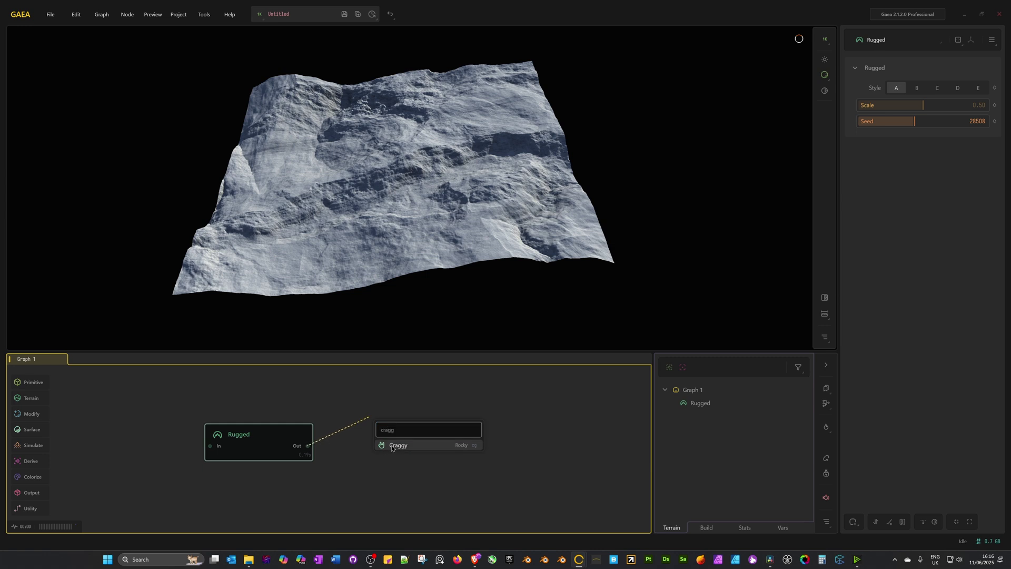
pyautogui.click(395, 445)
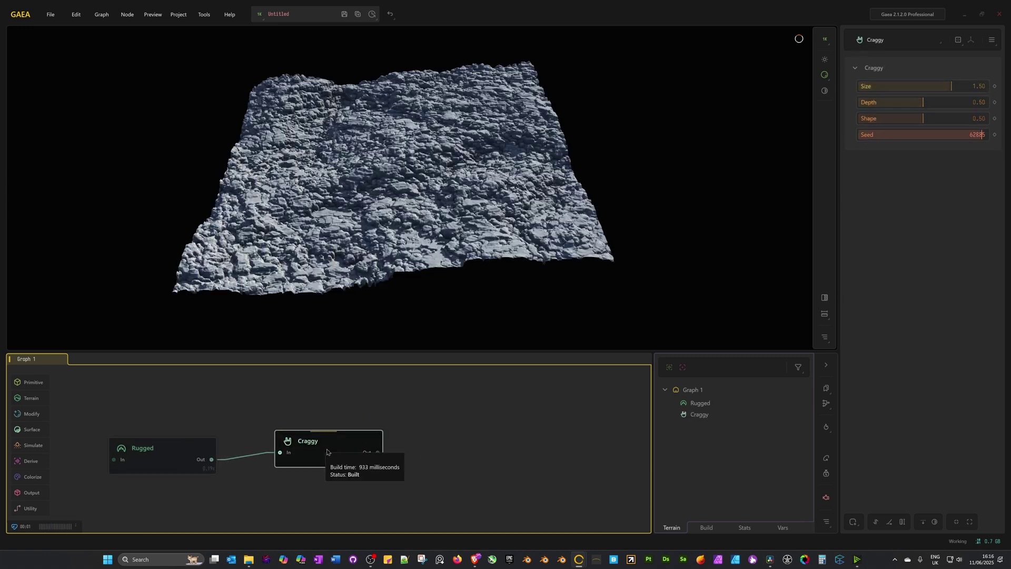
pyautogui.moveTo(326, 452); pyautogui.dragTo(291, 458)
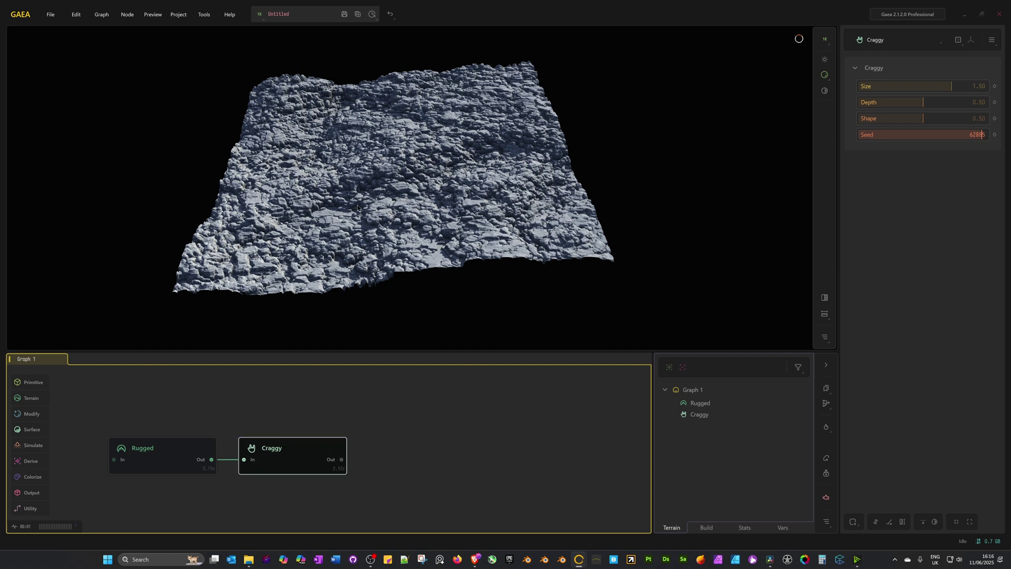
pyautogui.scroll(5, 387, 187)
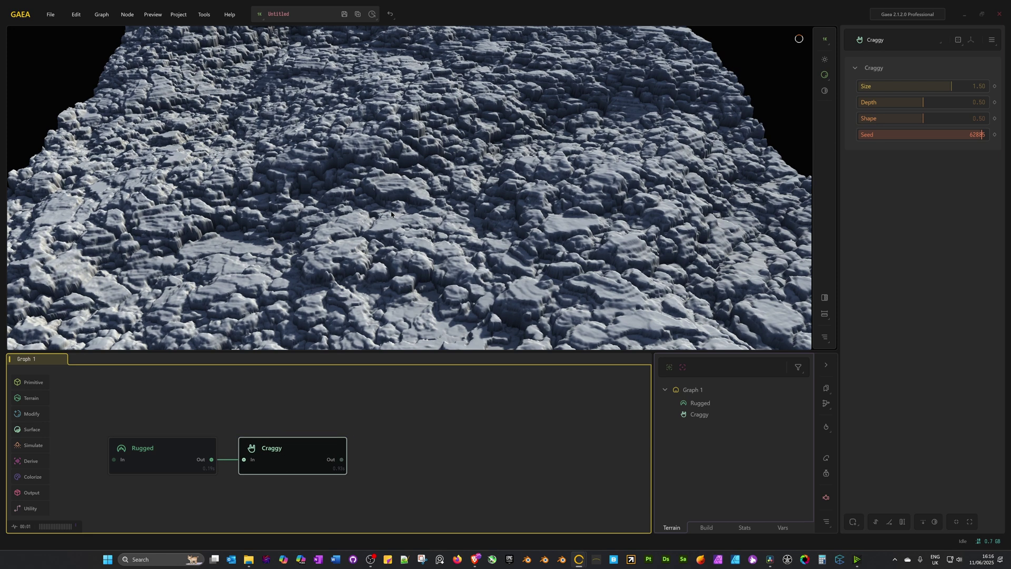
pyautogui.moveTo(387, 187); pyautogui.dragTo(501, 174)
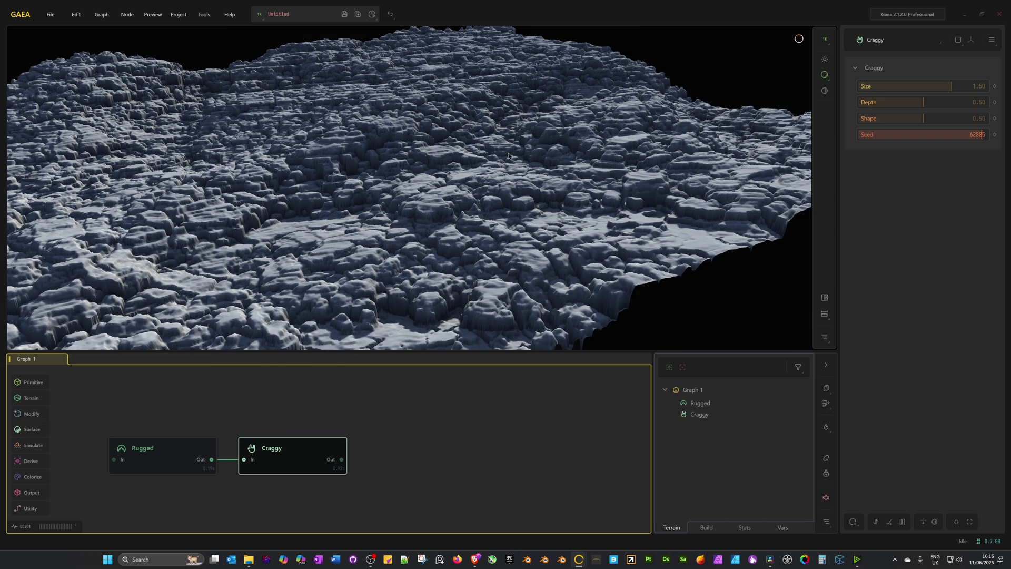
pyautogui.scroll(-5, 373, 211)
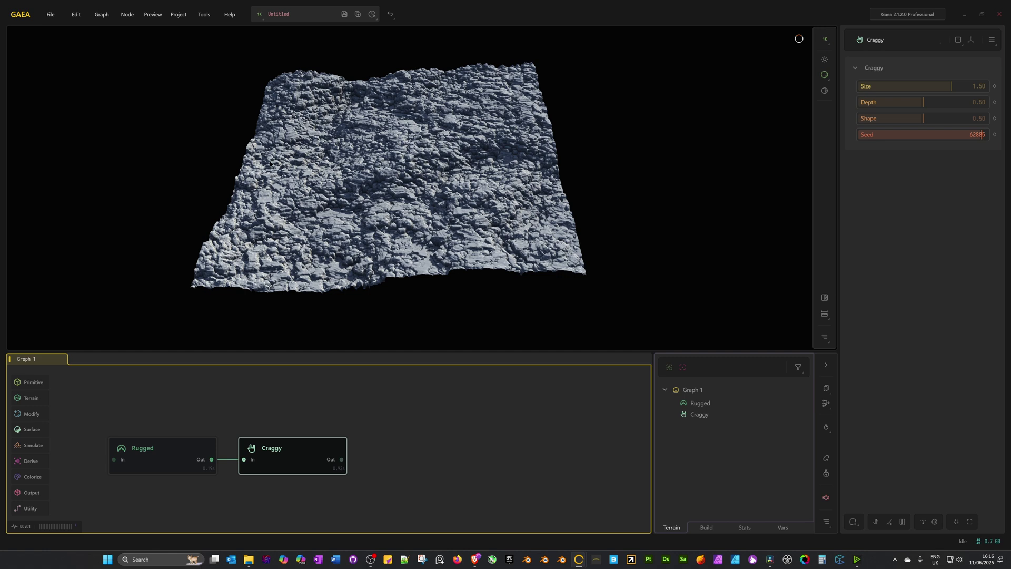
pyautogui.moveTo(395, 393); pyautogui.dragTo(388, 382, button='middle')
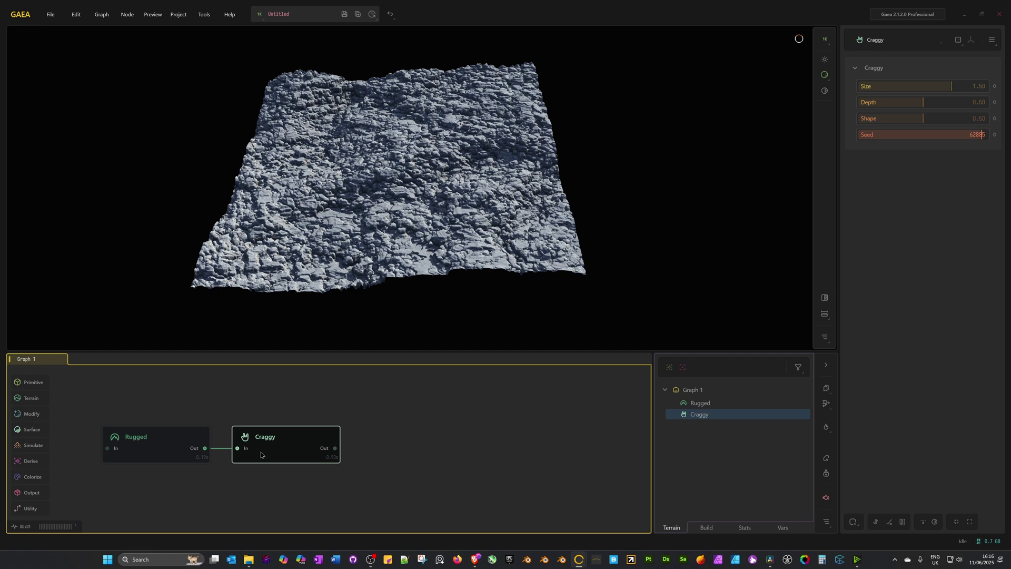
# Apply a Mask by Height modifier to Craggy with its range lowered to 0.00–0.15.
pyautogui.click(853, 522)
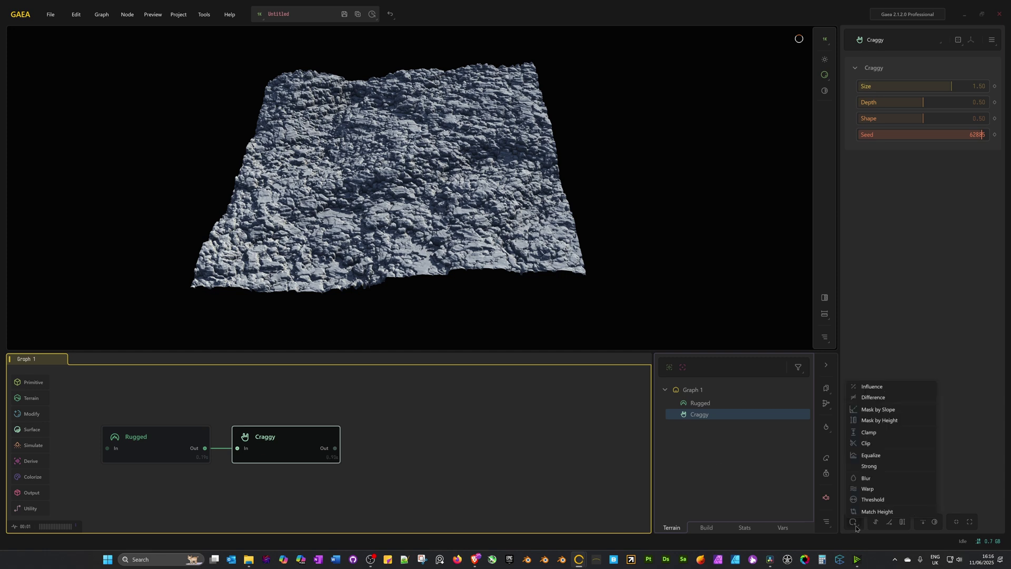
pyautogui.click(879, 420)
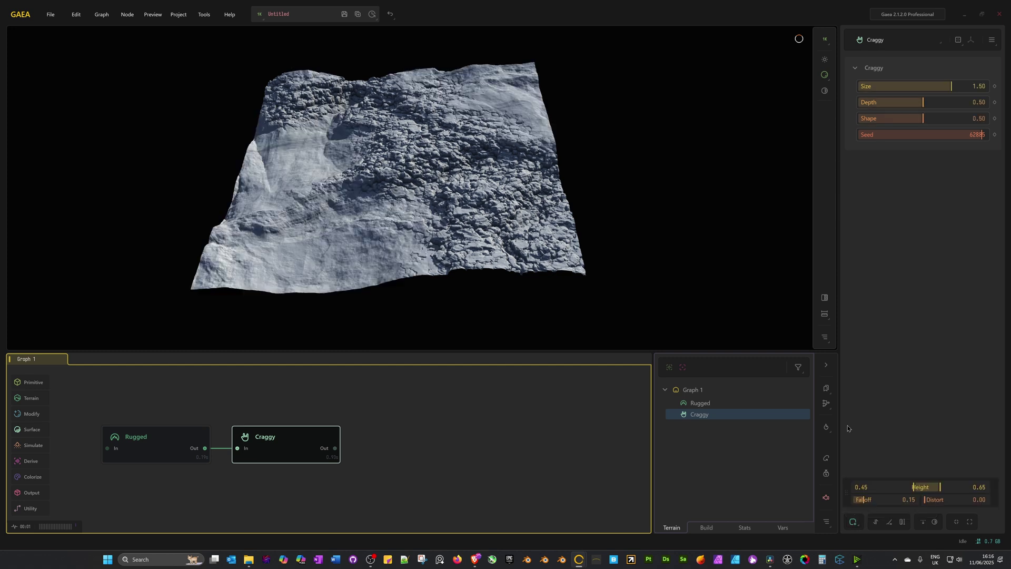
pyautogui.moveTo(314, 262); pyautogui.dragTo(463, 169)
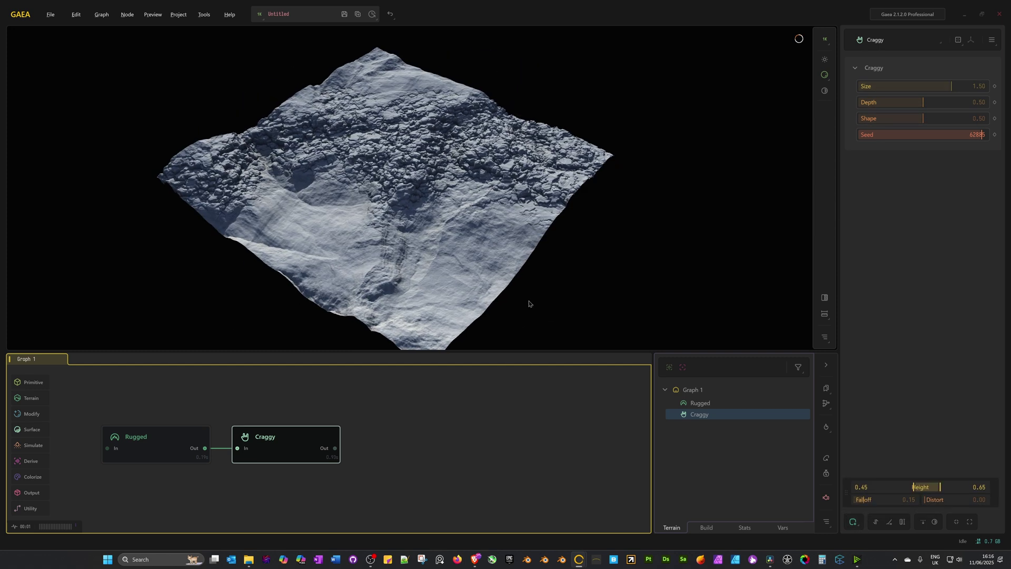
pyautogui.moveTo(530, 301); pyautogui.dragTo(487, 281)
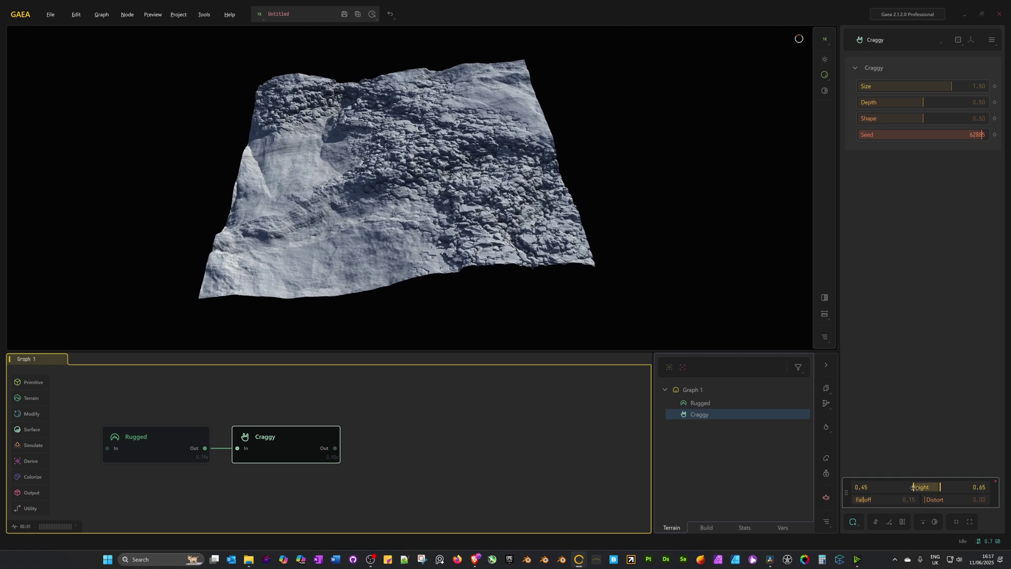
pyautogui.moveTo(914, 487); pyautogui.dragTo(843, 482)
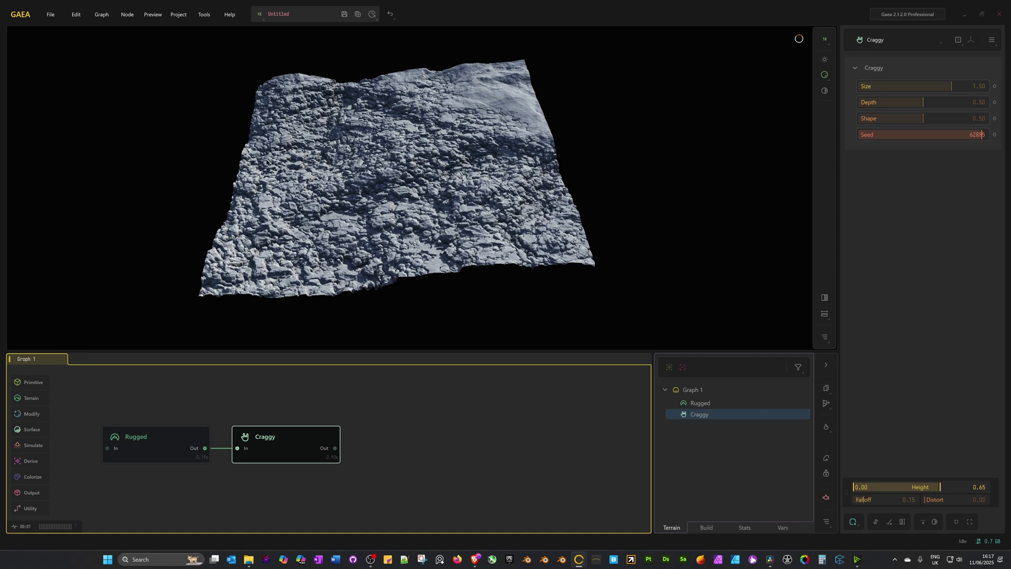
pyautogui.moveTo(337, 269); pyautogui.dragTo(345, 269)
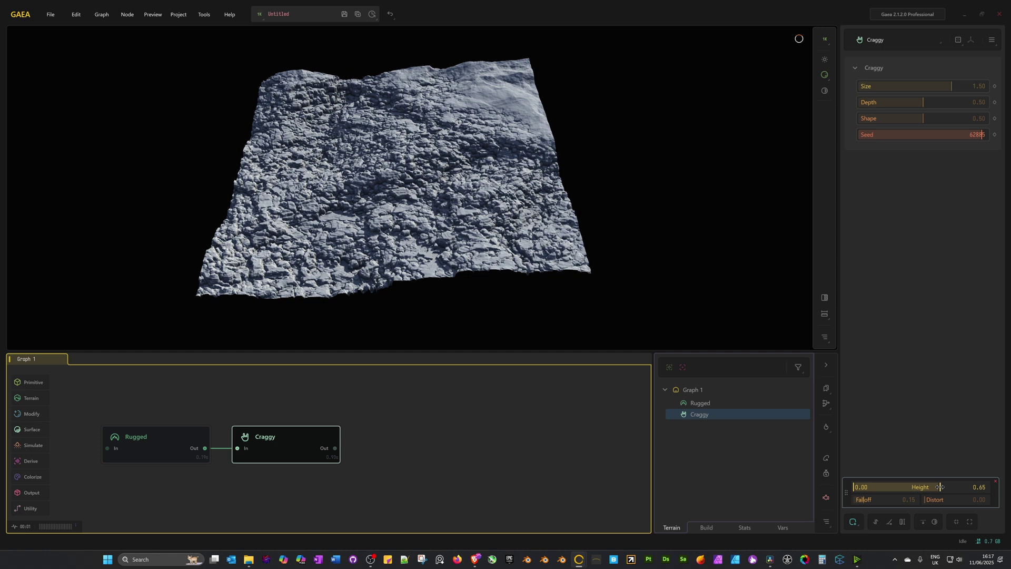
pyautogui.moveTo(940, 487); pyautogui.dragTo(874, 485)
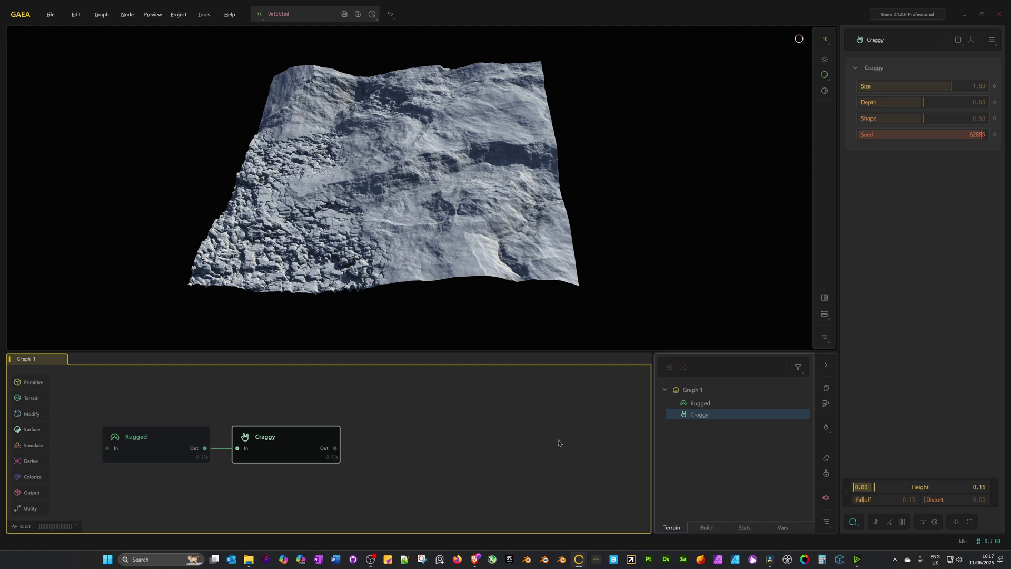
pyautogui.moveTo(439, 442); pyautogui.dragTo(471, 418, button='middle')
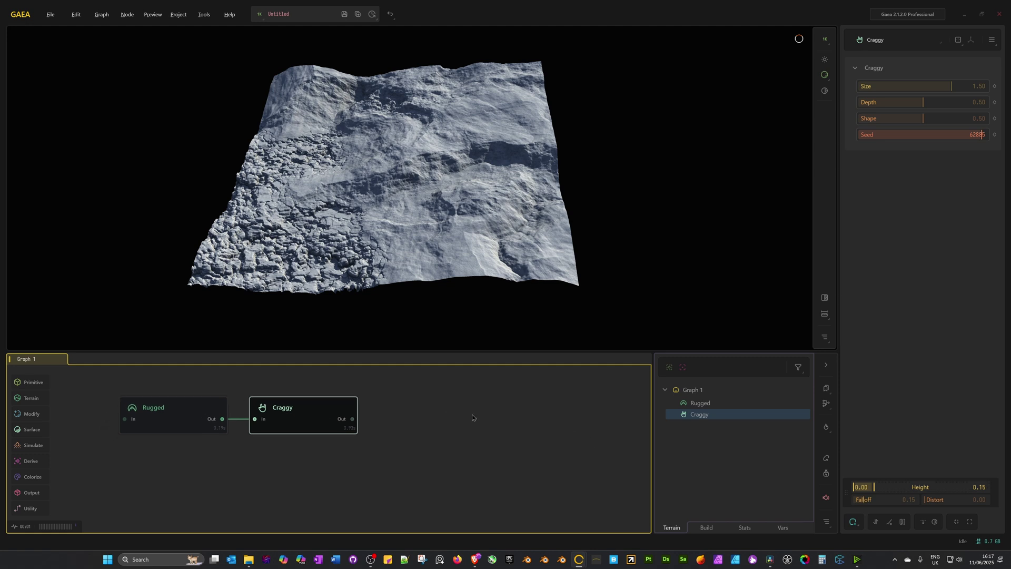
pyautogui.moveTo(472, 418); pyautogui.dragTo(470, 426, button='middle')
pyautogui.moveTo(297, 232); pyautogui.dragTo(327, 288)
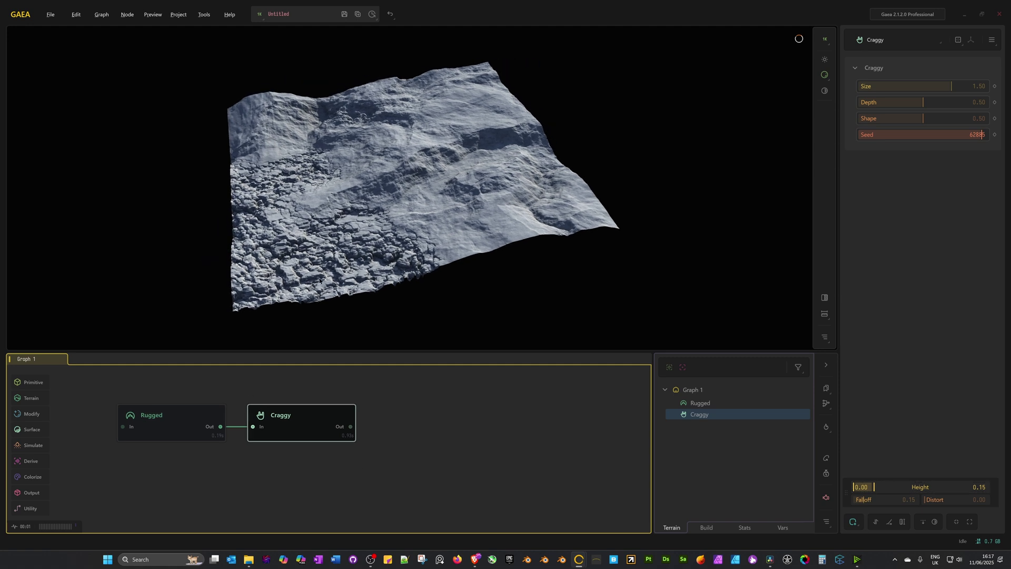
pyautogui.moveTo(270, 204); pyautogui.dragTo(343, 446)
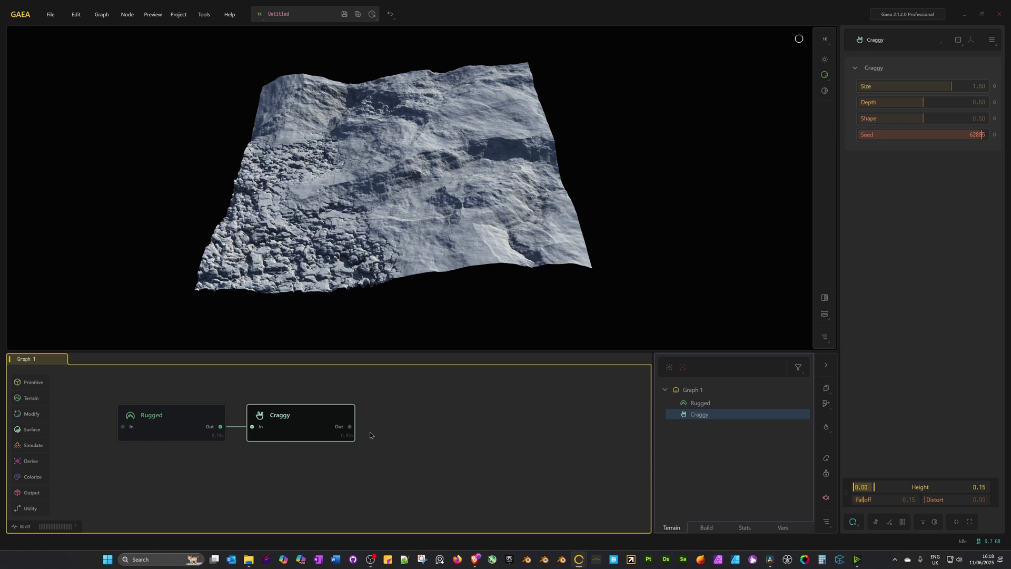
# Wire a Height node from Craggy's output with range 0.00–0.13 and Falloff 0.17.
pyautogui.moveTo(349, 426); pyautogui.dragTo(445, 398)
pyautogui.write('hei')
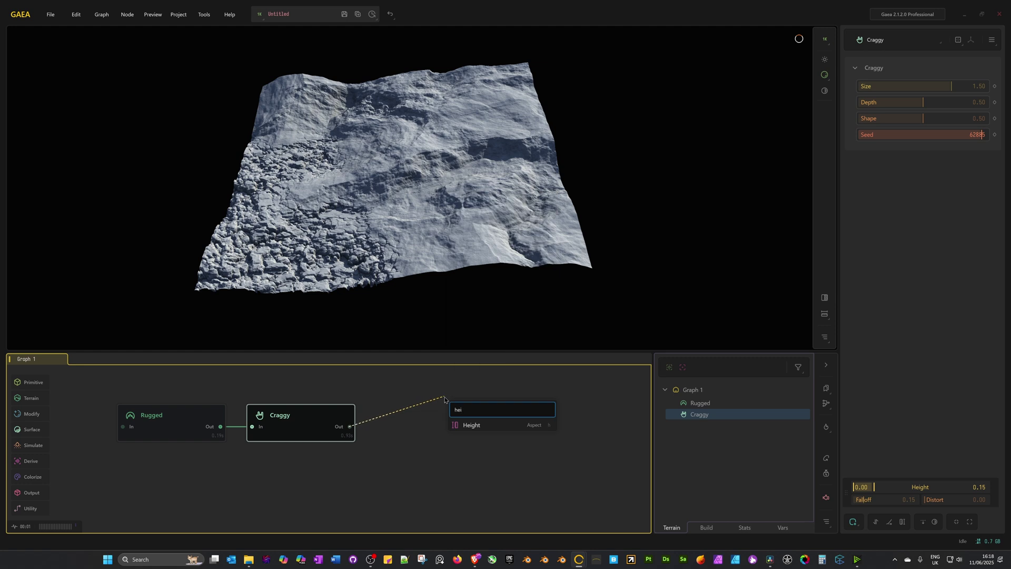
pyautogui.click(475, 426)
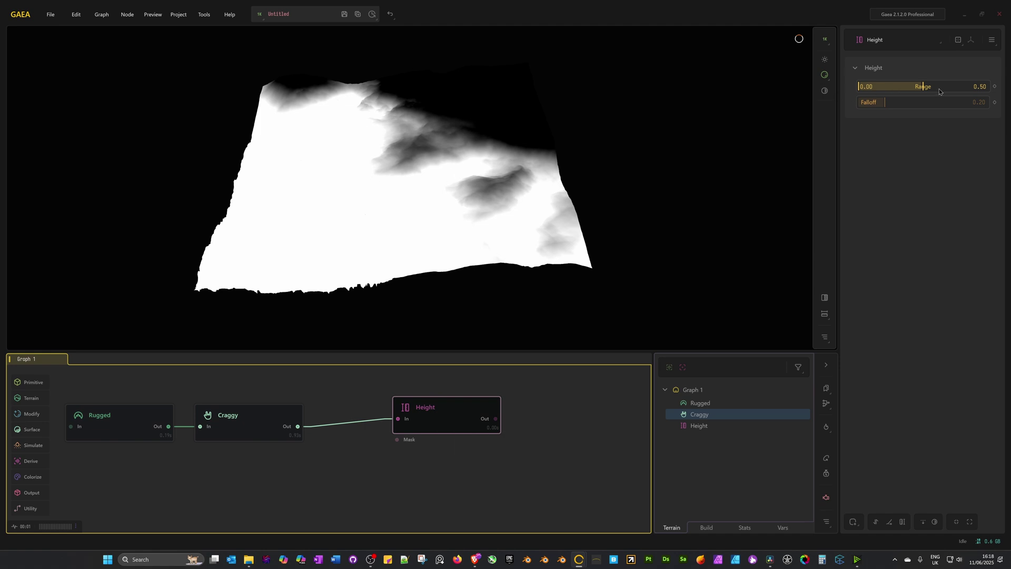
pyautogui.moveTo(923, 85); pyautogui.dragTo(880, 86)
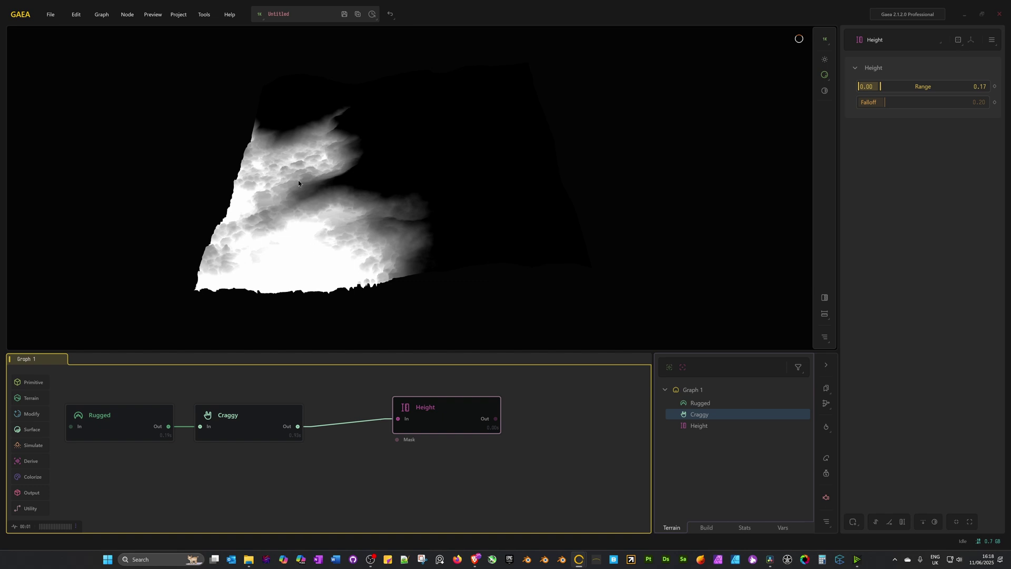
pyautogui.moveTo(880, 86); pyautogui.dragTo(882, 101)
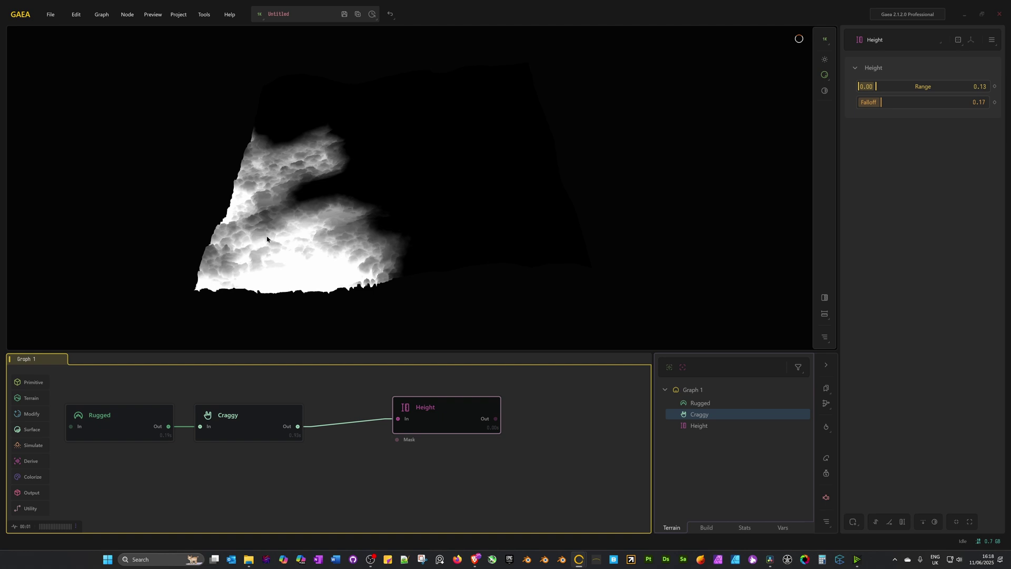
pyautogui.moveTo(338, 503); pyautogui.dragTo(400, 486, button='middle')
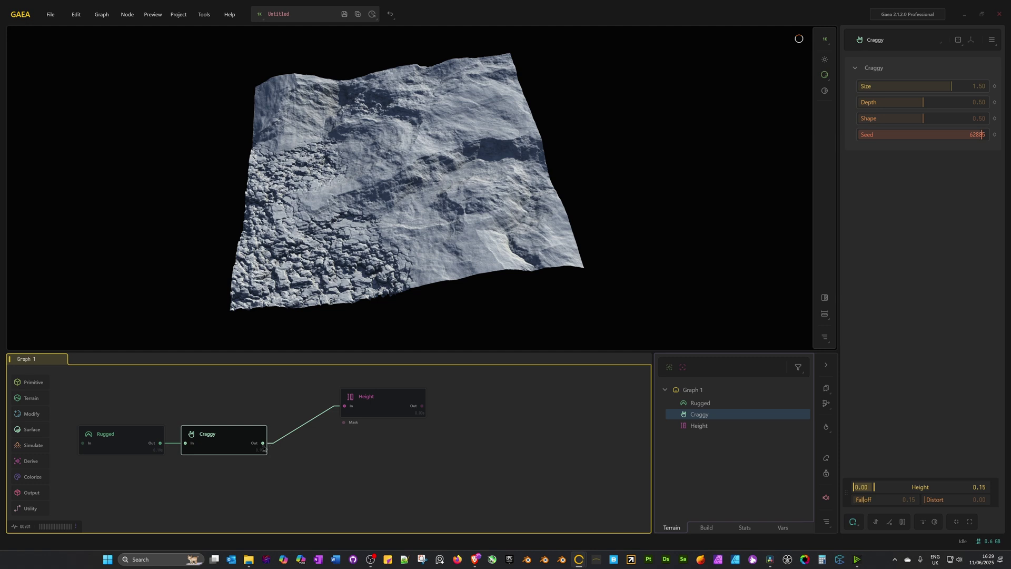
# Add an Erosion2 node after Craggy and raise its Duration from 10.00 to 19.45.
pyautogui.moveTo(265, 446); pyautogui.dragTo(368, 464)
pyautogui.hotkey('ctrl', 'z')
pyautogui.write('e2')
pyautogui.click(397, 494)
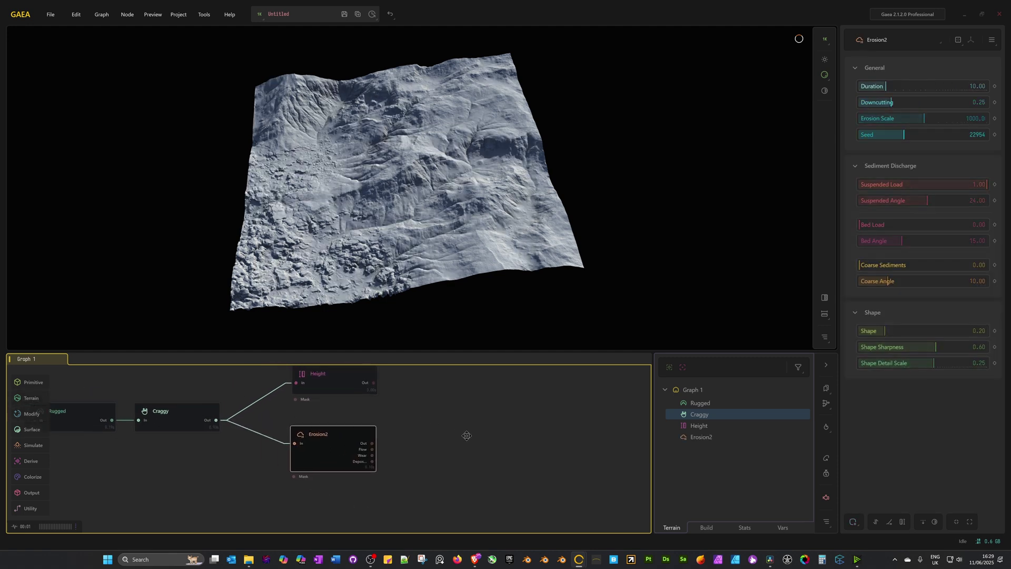
pyautogui.moveTo(886, 85); pyautogui.dragTo(902, 85)
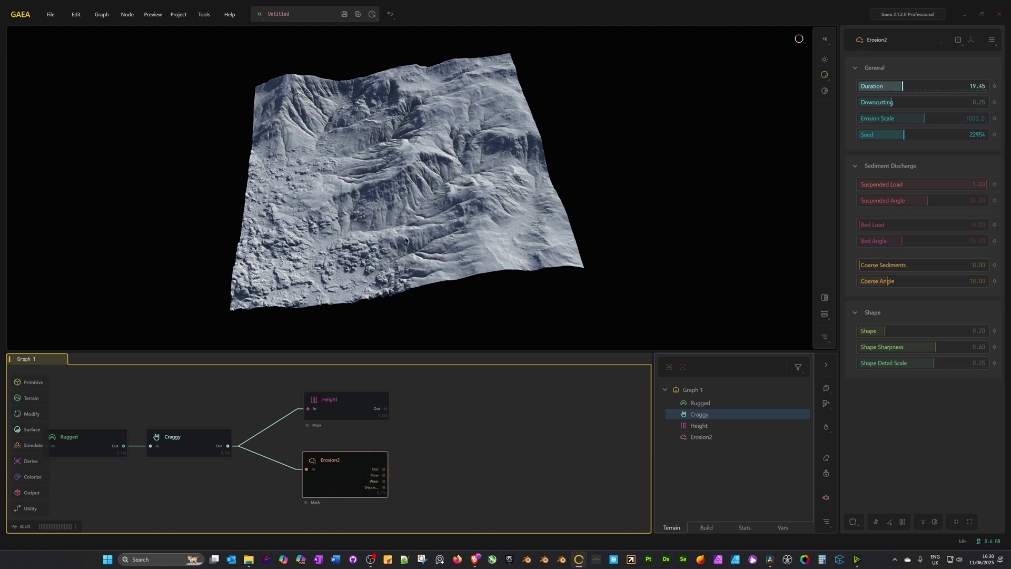
pyautogui.scroll(3, 404, 240)
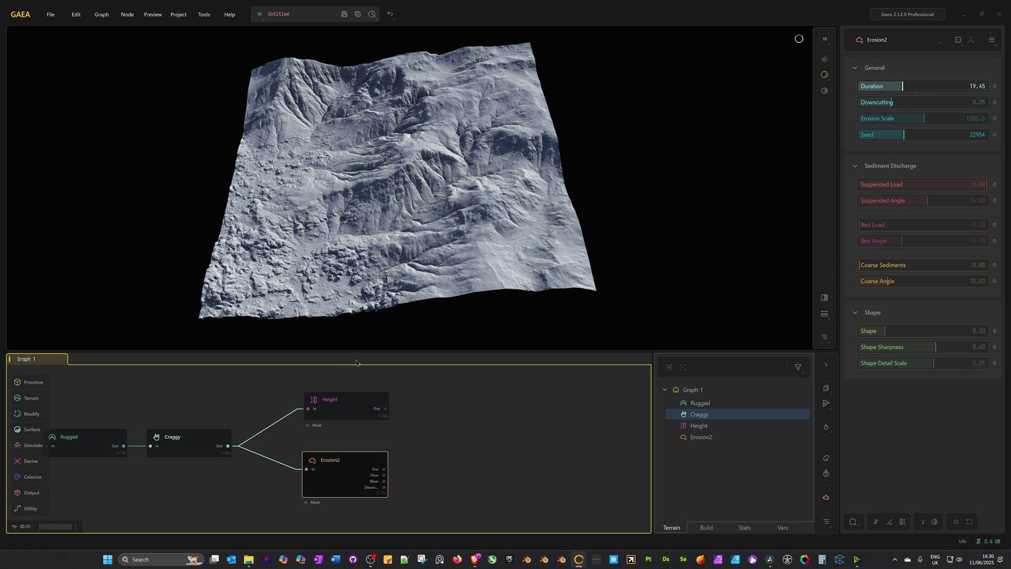
pyautogui.scroll(-2, 463, 479)
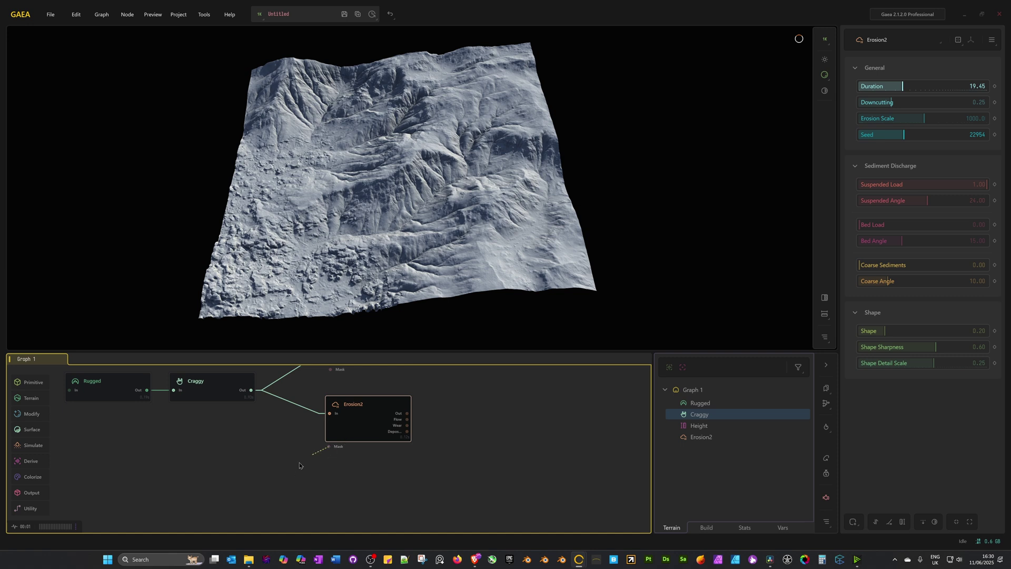
# Connect a new Draw node to Erosion2's Mask input and preview the Erosion2 result.
pyautogui.moveTo(256, 489); pyautogui.dragTo(257, 490)
pyautogui.write('draw')
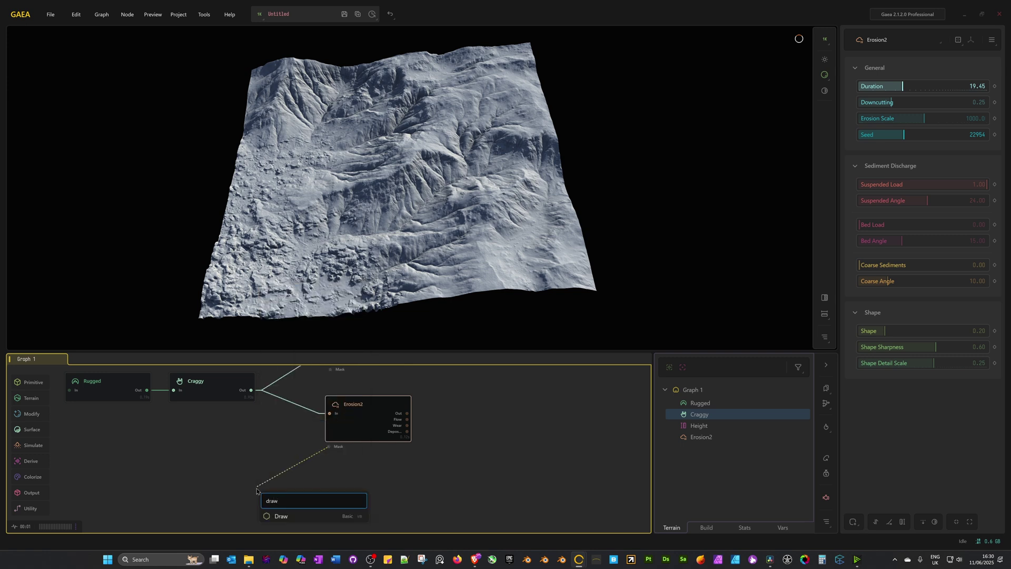
pyautogui.press('Return')
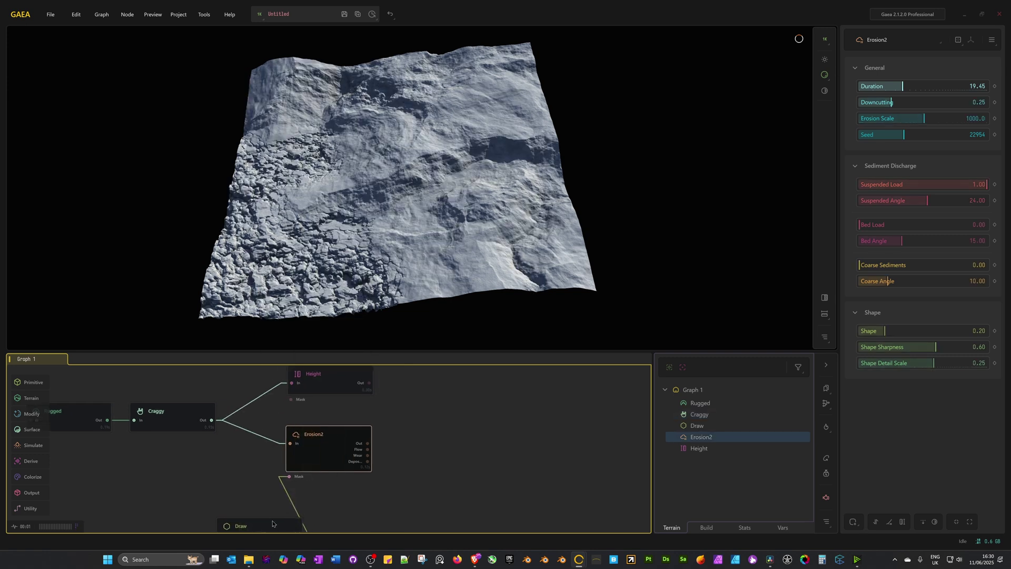
pyautogui.moveTo(274, 521); pyautogui.dragTo(219, 483)
pyautogui.click(319, 451)
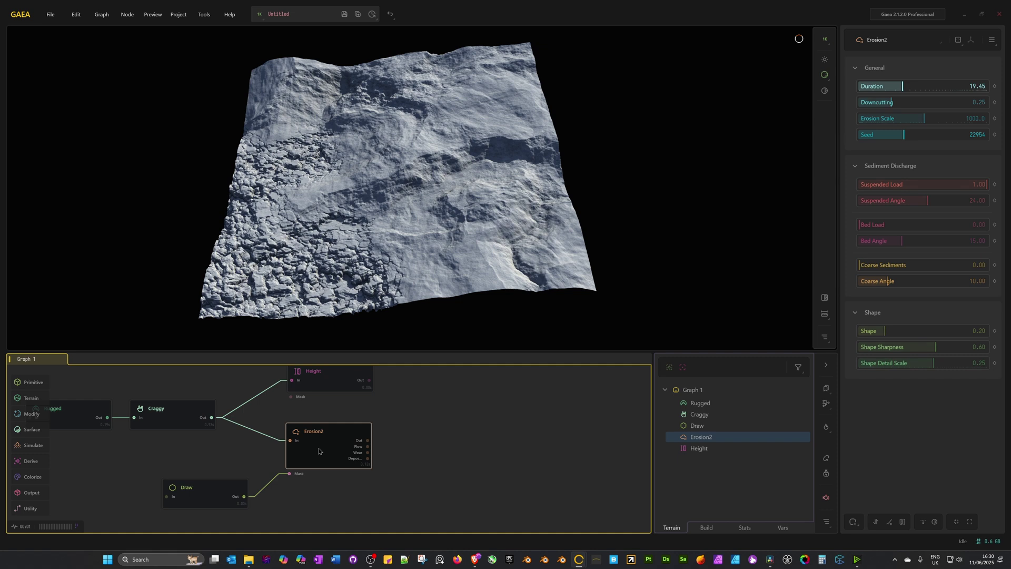
# Set the Draw node's Render Intent to Mask.
pyautogui.click(205, 497)
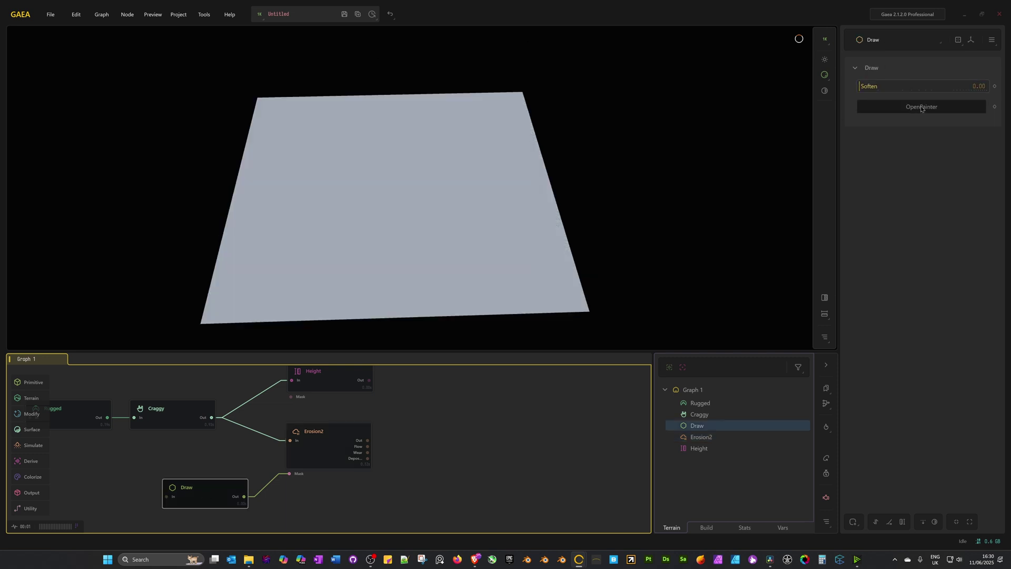
pyautogui.click(992, 42)
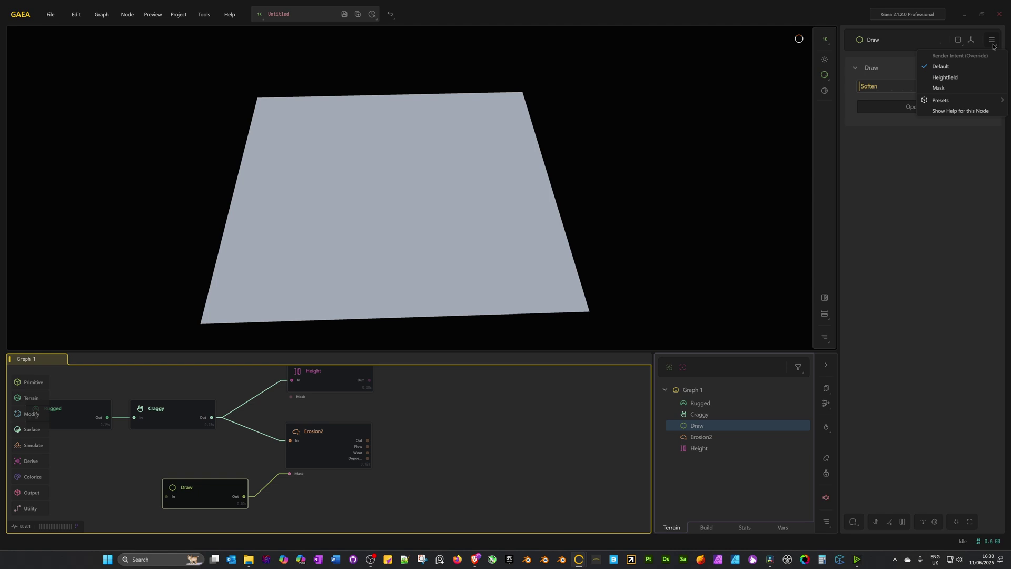
pyautogui.click(938, 89)
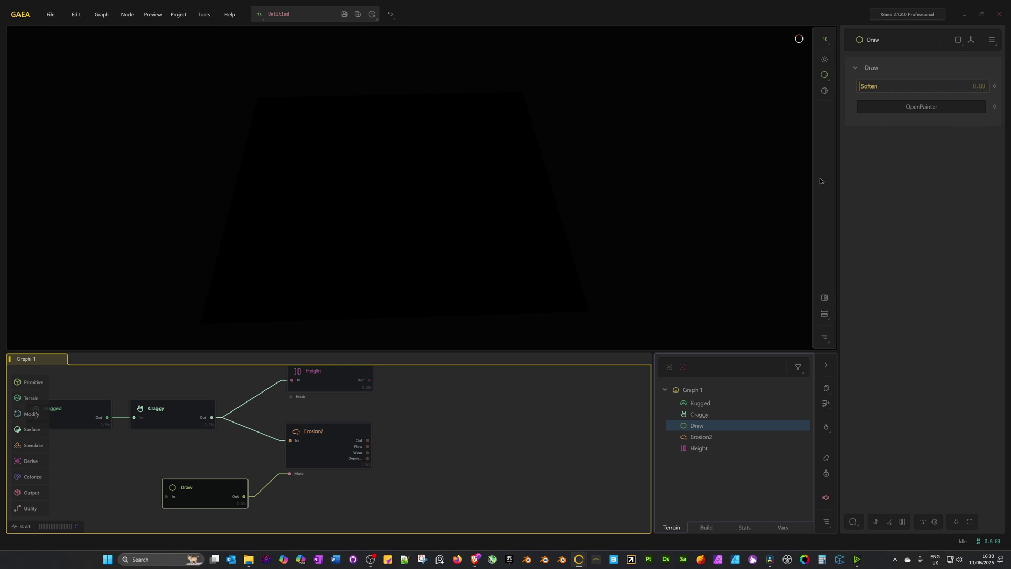
# Open the Draw node's Painter with Erosion2 as backdrop and enlarge the brush.
pyautogui.click(923, 108)
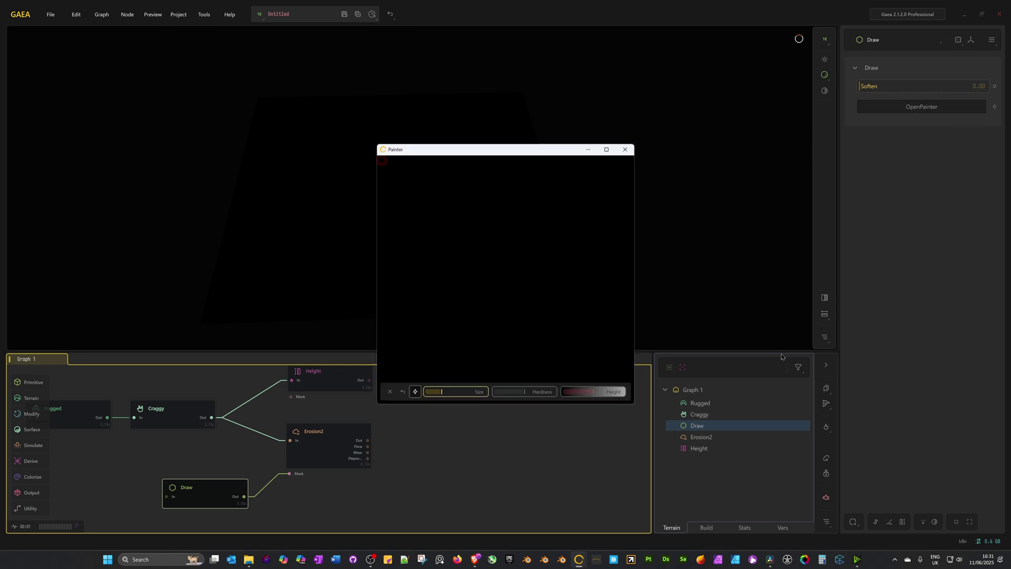
pyautogui.moveTo(499, 154); pyautogui.dragTo(632, 248)
pyautogui.click(335, 445)
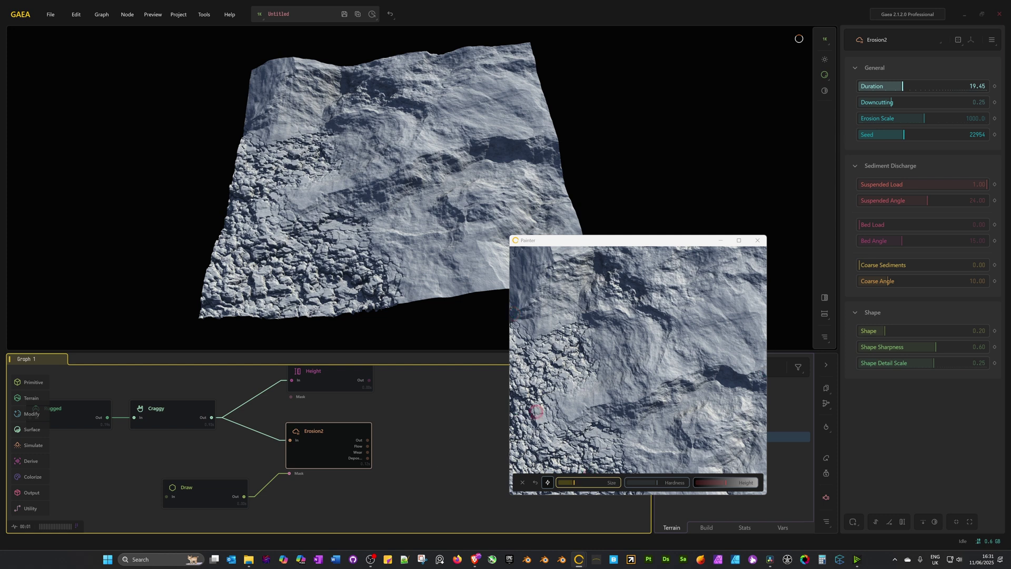
pyautogui.moveTo(568, 488); pyautogui.dragTo(594, 483)
# Raise the brush height to nearly full and paint a central white patch on the mask.
pyautogui.moveTo(725, 483); pyautogui.dragTo(696, 482)
pyautogui.moveTo(696, 483); pyautogui.dragTo(757, 483)
pyautogui.moveTo(669, 364)
pyautogui.mouseDown()
pyautogui.moveTo(643, 368)
pyautogui.moveTo(674, 369)
pyautogui.moveTo(649, 381)
pyautogui.moveTo(665, 363)
pyautogui.moveTo(661, 396)
pyautogui.moveTo(660, 362)
pyautogui.moveTo(709, 365)
pyautogui.moveTo(671, 390)
pyautogui.moveTo(675, 368)
pyautogui.moveTo(699, 354)
pyautogui.moveTo(651, 387)
pyautogui.moveTo(669, 350)
pyautogui.moveTo(705, 356)
pyautogui.moveTo(655, 393)
pyautogui.moveTo(645, 355)
pyautogui.moveTo(680, 347)
pyautogui.mouseUp()
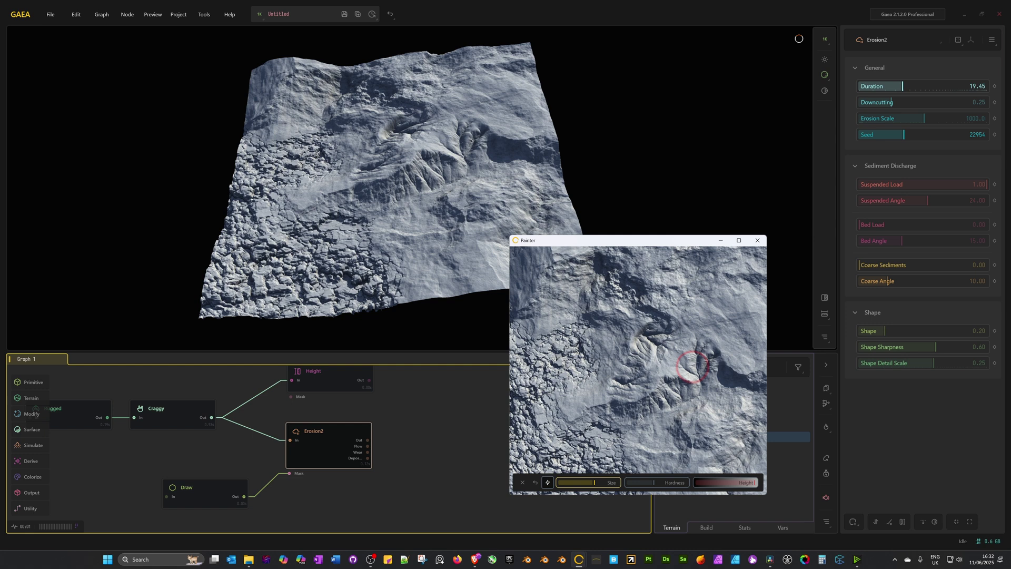
pyautogui.moveTo(692, 366)
pyautogui.mouseDown()
pyautogui.moveTo(637, 345)
pyautogui.moveTo(617, 349)
pyautogui.moveTo(624, 323)
pyautogui.moveTo(603, 305)
pyautogui.moveTo(618, 359)
pyautogui.moveTo(629, 318)
pyautogui.moveTo(598, 301)
pyautogui.moveTo(534, 316)
pyautogui.moveTo(514, 246)
pyautogui.moveTo(658, 252)
pyautogui.moveTo(527, 286)
pyautogui.moveTo(622, 303)
pyautogui.moveTo(675, 336)
pyautogui.moveTo(658, 302)
pyautogui.moveTo(681, 315)
pyautogui.moveTo(687, 293)
pyautogui.moveTo(739, 311)
pyautogui.moveTo(752, 348)
pyautogui.moveTo(713, 345)
pyautogui.moveTo(680, 297)
pyautogui.moveTo(620, 271)
pyautogui.moveTo(711, 271)
pyautogui.mouseUp()
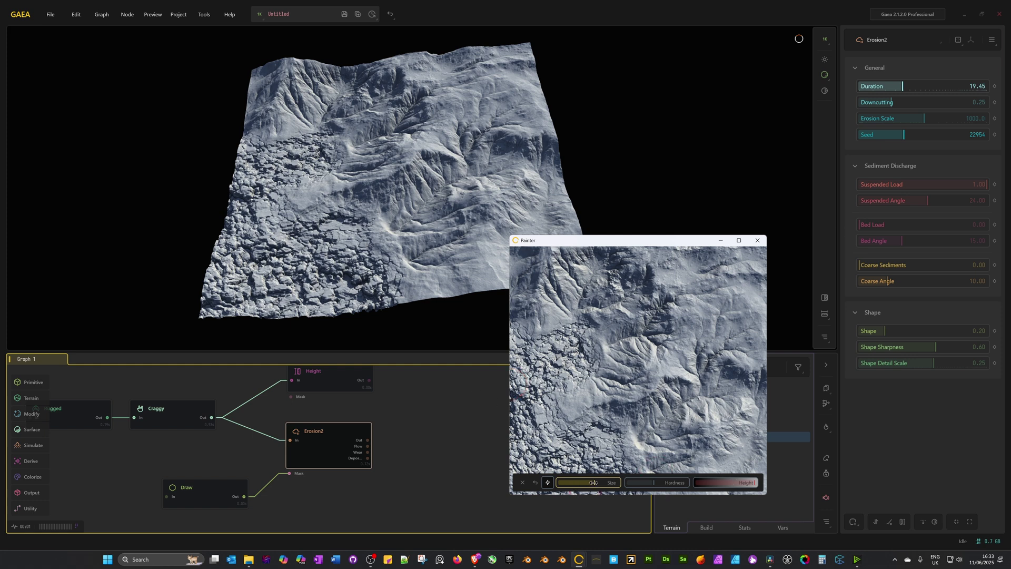
# With a smaller, lower brush, paint a winding tendril and strokes down toward the ridge.
pyautogui.moveTo(594, 483); pyautogui.dragTo(574, 483)
pyautogui.moveTo(595, 404)
pyautogui.mouseDown()
pyautogui.moveTo(574, 408)
pyautogui.moveTo(591, 381)
pyautogui.moveTo(556, 417)
pyautogui.moveTo(596, 410)
pyautogui.moveTo(561, 421)
pyautogui.mouseUp()
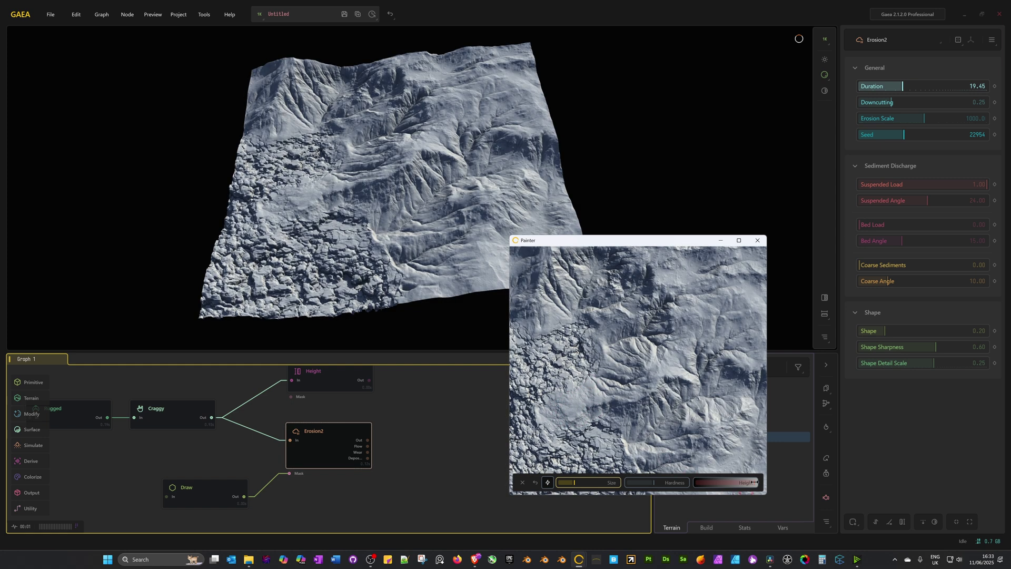
pyautogui.moveTo(742, 483); pyautogui.dragTo(722, 482)
pyautogui.moveTo(575, 482); pyautogui.dragTo(588, 483)
pyautogui.moveTo(613, 429)
pyautogui.mouseDown()
pyautogui.moveTo(551, 423)
pyautogui.moveTo(549, 405)
pyautogui.moveTo(594, 373)
pyautogui.moveTo(598, 317)
pyautogui.moveTo(577, 306)
pyautogui.moveTo(518, 320)
pyautogui.moveTo(556, 312)
pyautogui.moveTo(519, 332)
pyautogui.moveTo(554, 312)
pyautogui.moveTo(595, 308)
pyautogui.moveTo(607, 351)
pyautogui.moveTo(574, 325)
pyautogui.moveTo(599, 372)
pyautogui.moveTo(587, 378)
pyautogui.mouseUp()
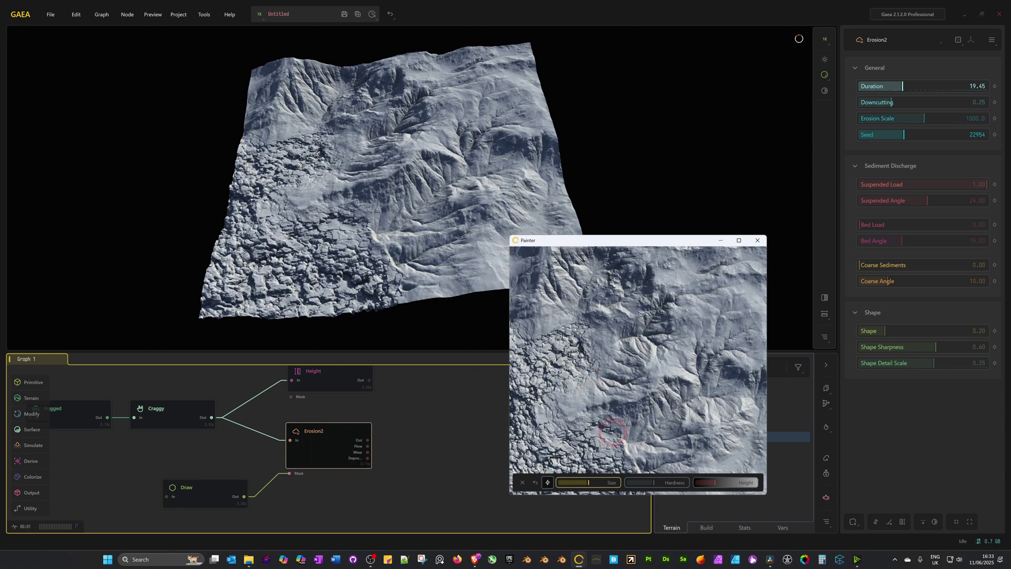
pyautogui.moveTo(613, 433); pyautogui.dragTo(636, 457)
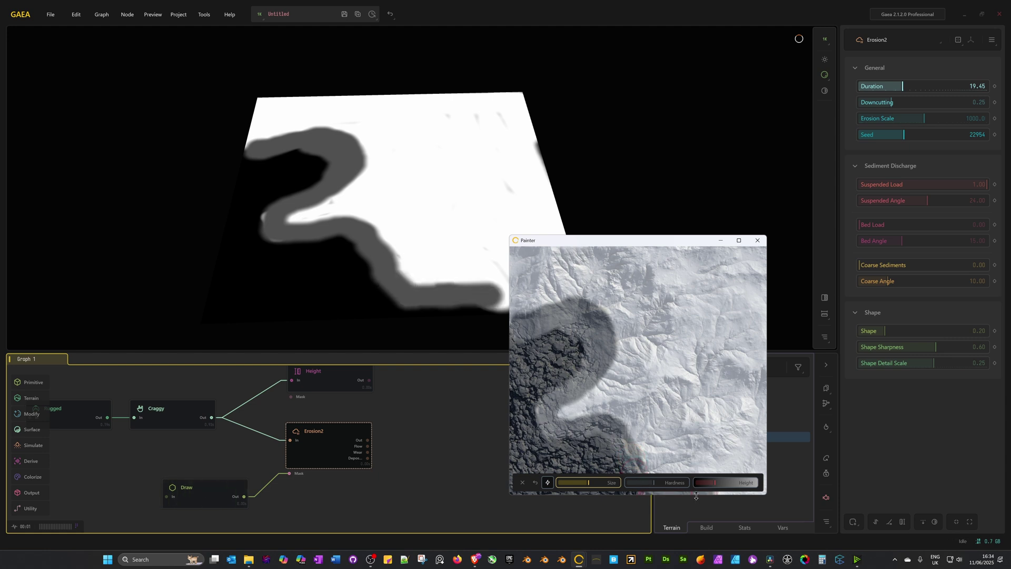
pyautogui.moveTo(684, 470)
pyautogui.mouseDown()
pyautogui.moveTo(625, 429)
pyautogui.moveTo(653, 466)
pyautogui.mouseUp()
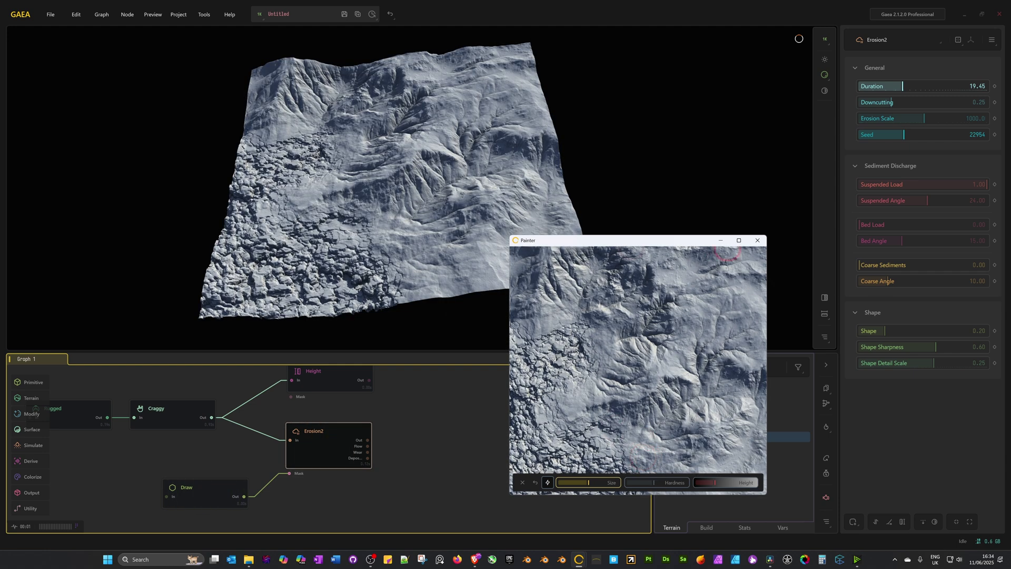
# Close the Painter and add a Lake node after Erosion2's output.
pyautogui.click(757, 240)
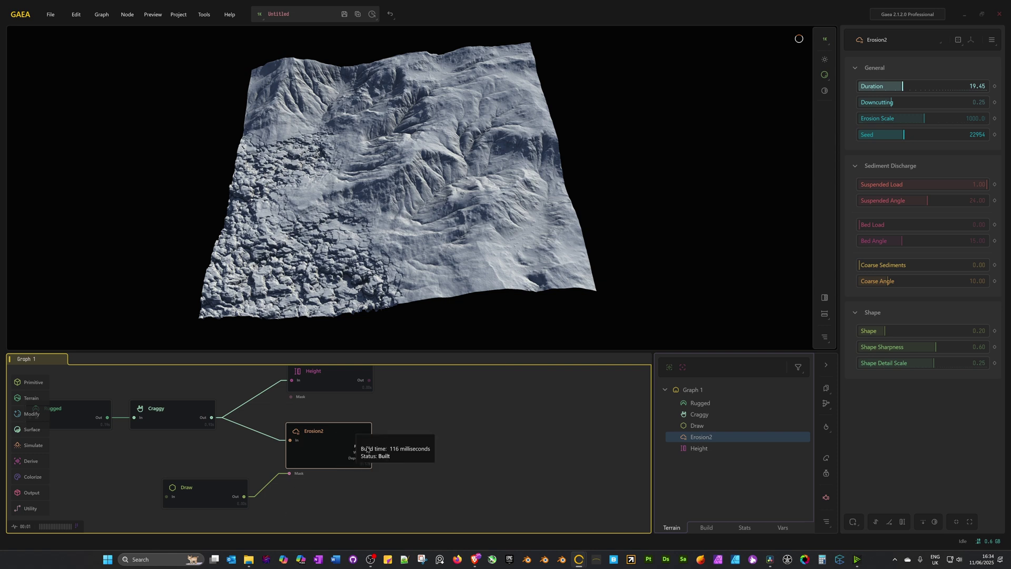
pyautogui.moveTo(372, 450)
pyautogui.moveTo(367, 439); pyautogui.dragTo(454, 424)
pyautogui.write('lake')
pyautogui.click(478, 451)
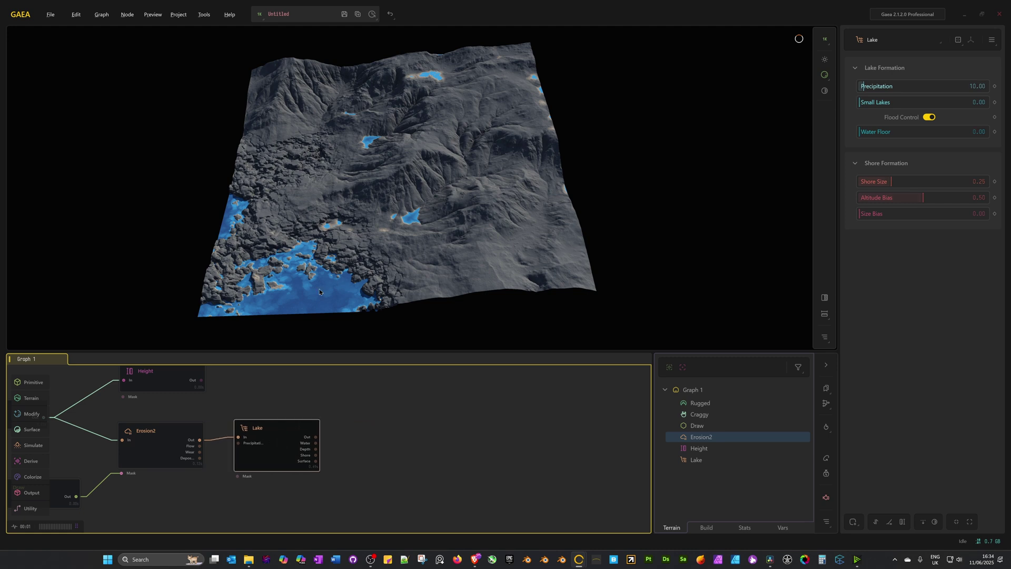
# Raise Lake Precipitation to 14.34 and orbit the terrain to inspect the enlarged lakes.
pyautogui.moveTo(332, 287); pyautogui.dragTo(325, 285)
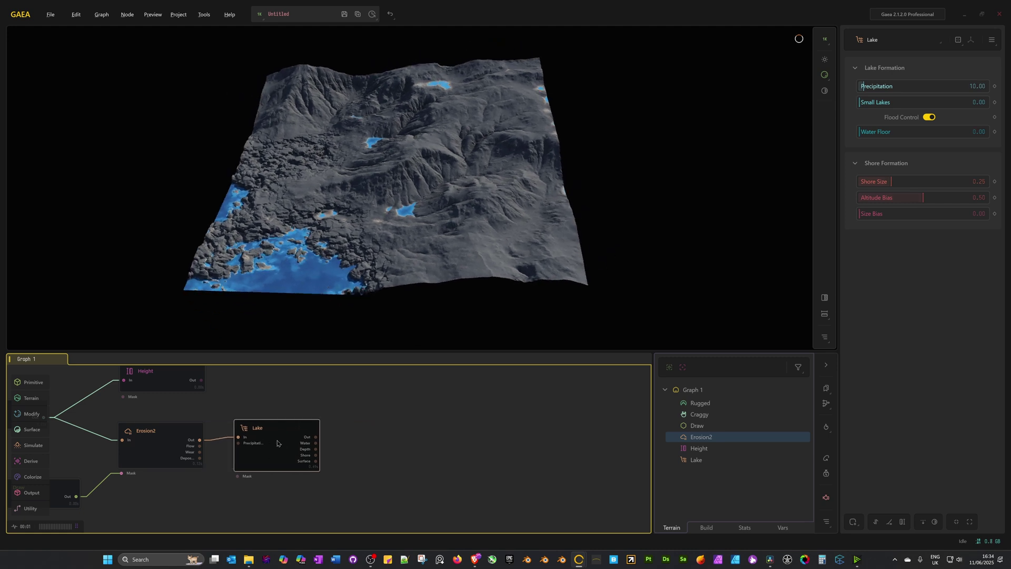
pyautogui.moveTo(861, 86); pyautogui.dragTo(865, 87)
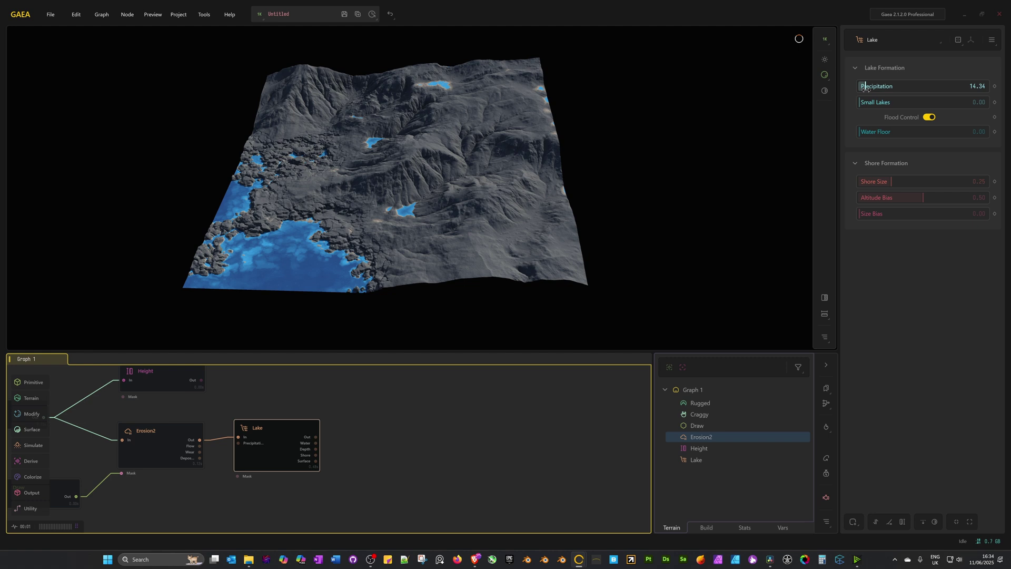
pyautogui.moveTo(268, 249); pyautogui.dragTo(277, 216)
pyautogui.scroll(5, 277, 219)
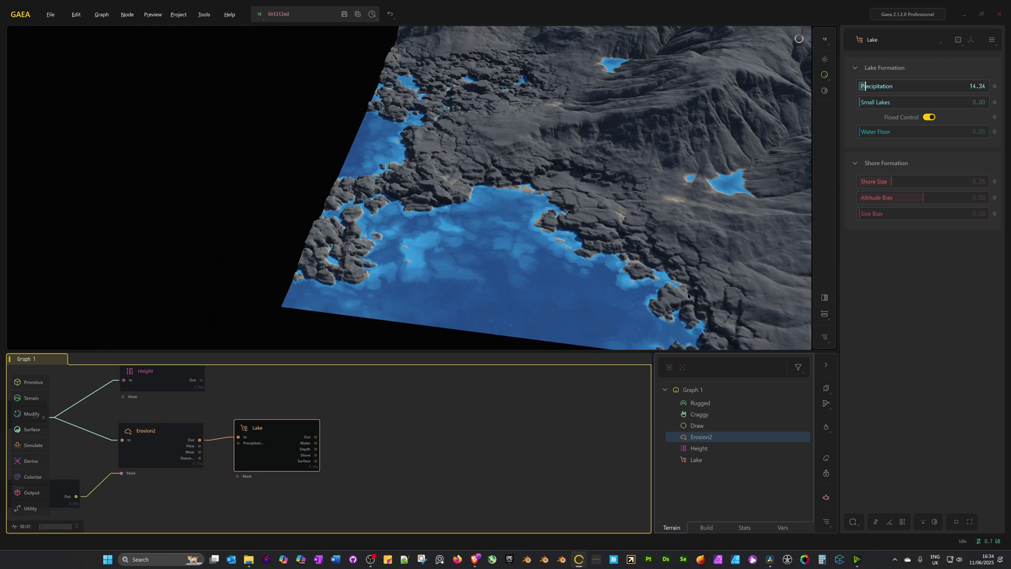
pyautogui.moveTo(513, 210); pyautogui.dragTo(578, 162)
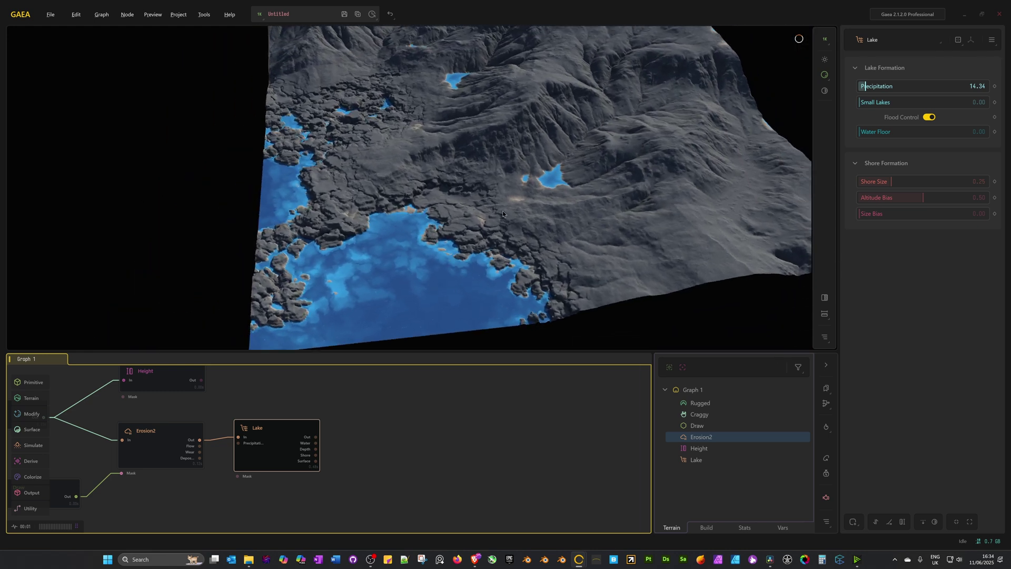
pyautogui.moveTo(502, 213); pyautogui.dragTo(493, 236)
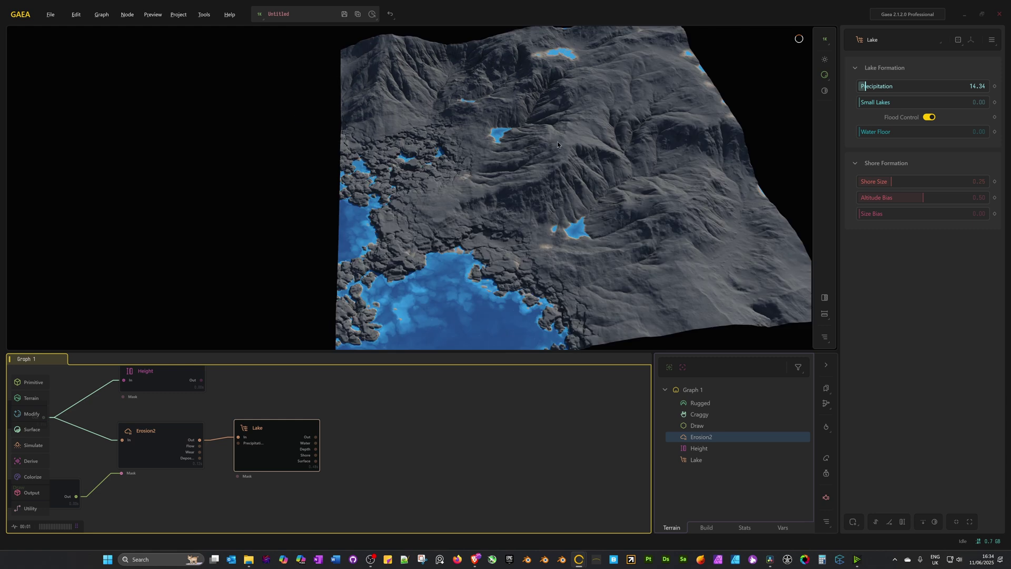
pyautogui.moveTo(493, 272); pyautogui.dragTo(491, 265)
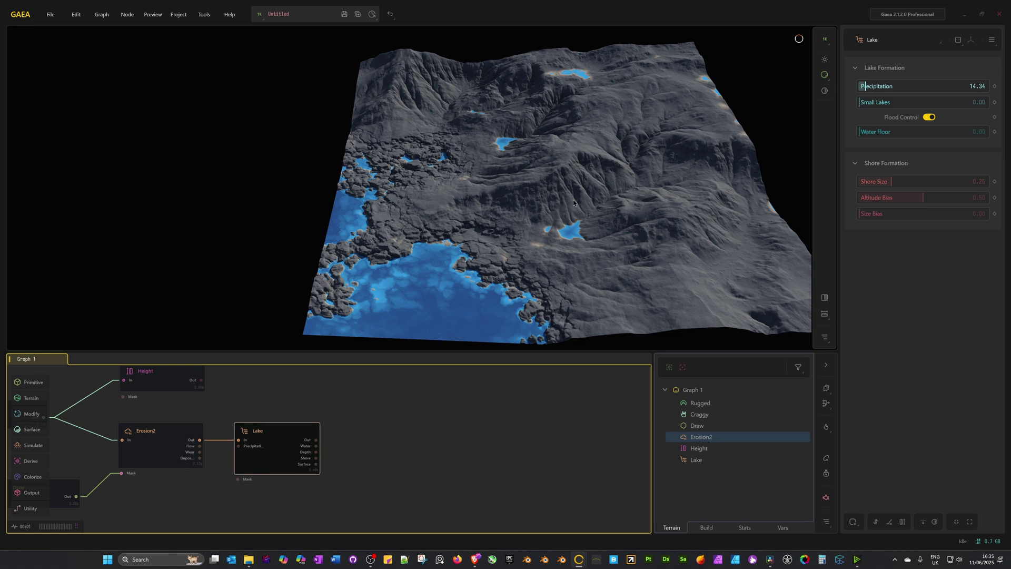
pyautogui.moveTo(578, 182); pyautogui.dragTo(463, 293)
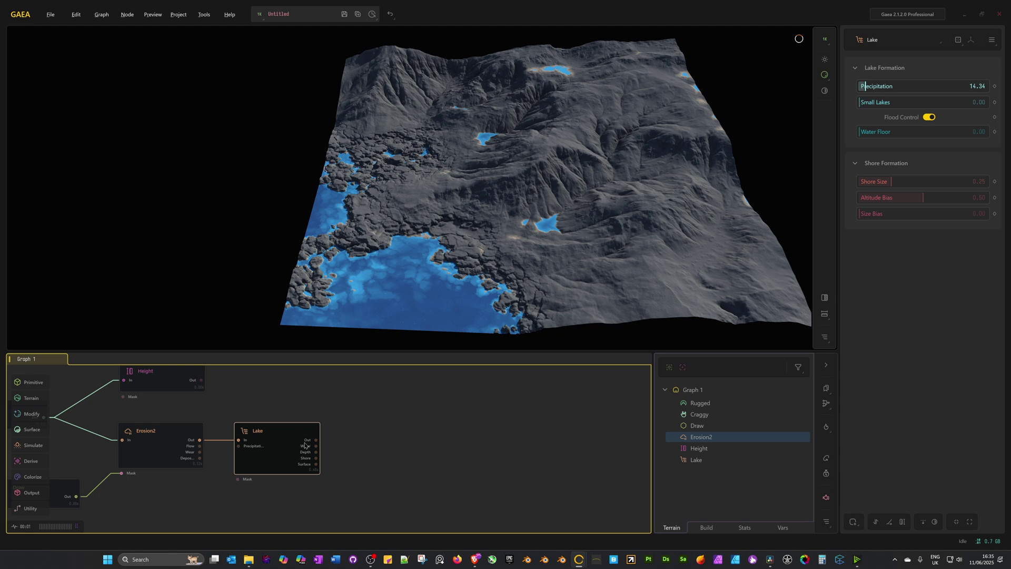
# Open a locked 2D preview of the Lake node showing its Water output.
pyautogui.rightClick(282, 450)
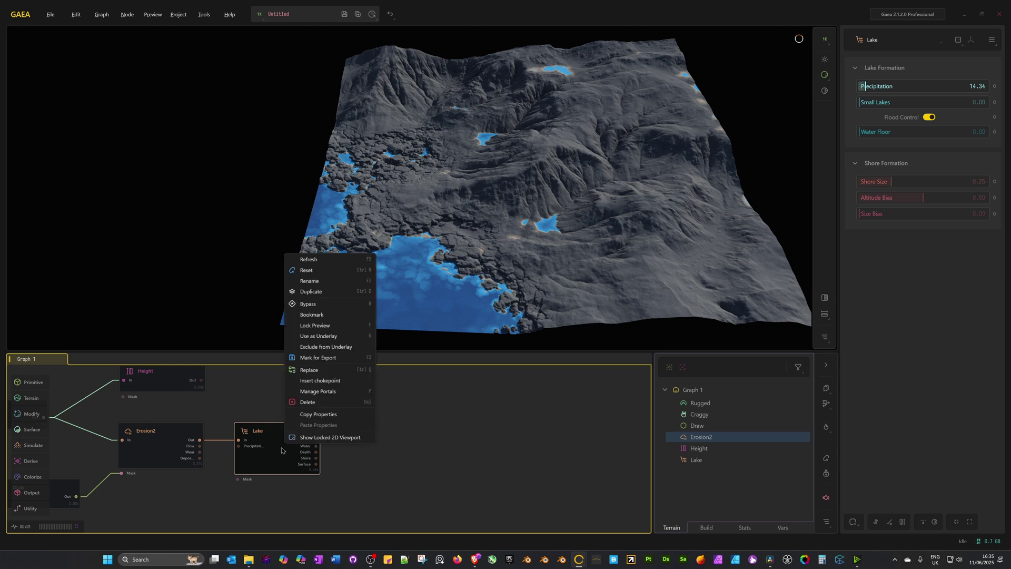
pyautogui.click(325, 437)
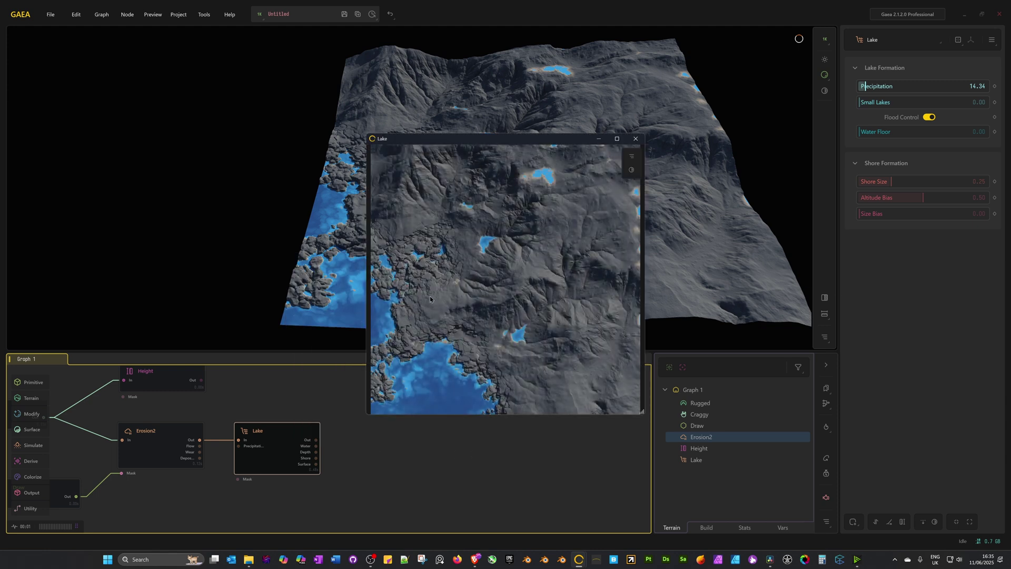
pyautogui.rightClick(476, 252)
pyautogui.click(500, 281)
# Compare the Lake's Depth, Water and Shore outputs in the preview.
pyautogui.rightClick(505, 280)
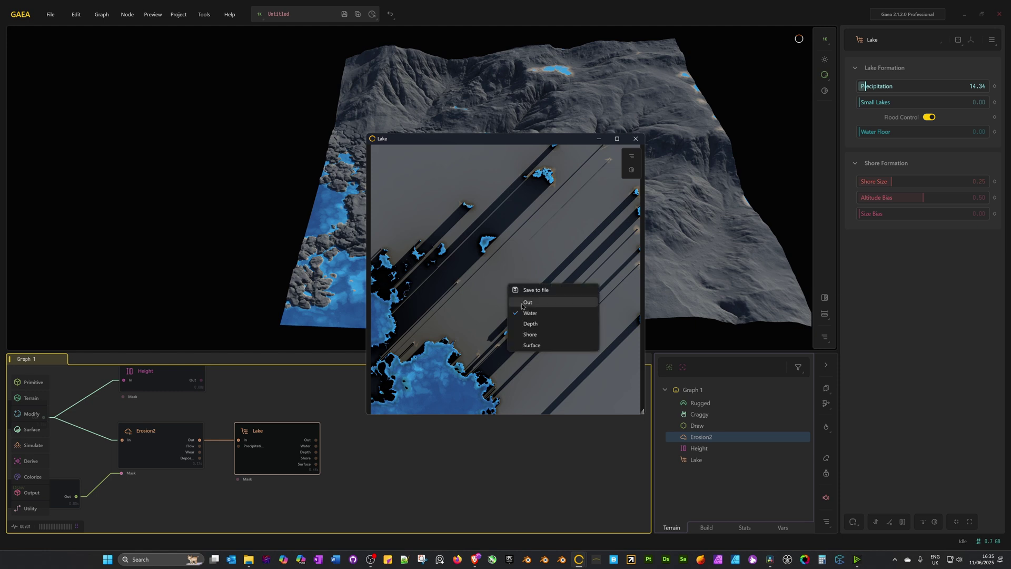
pyautogui.click(531, 323)
pyautogui.rightClick(514, 278)
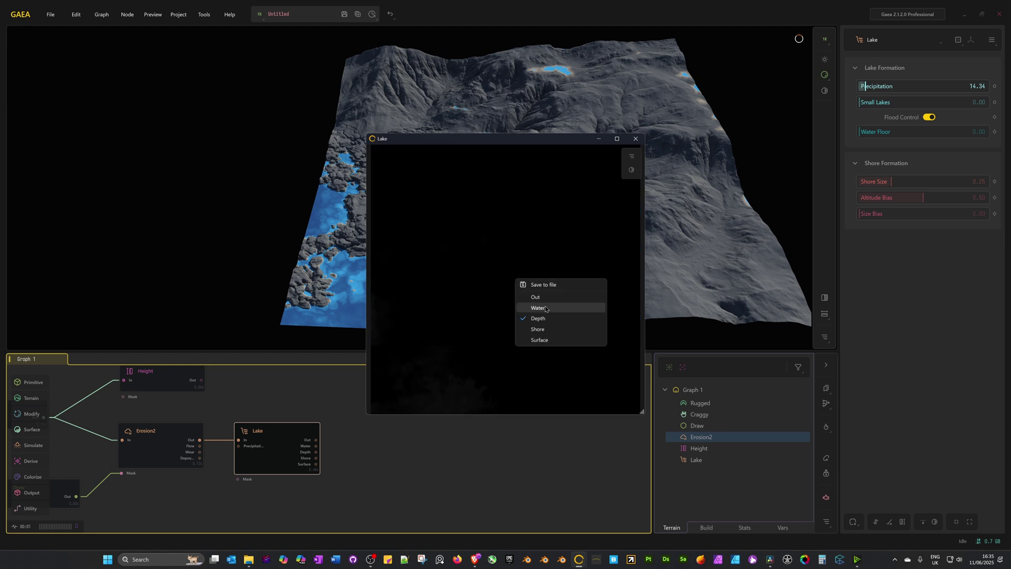
pyautogui.click(530, 298)
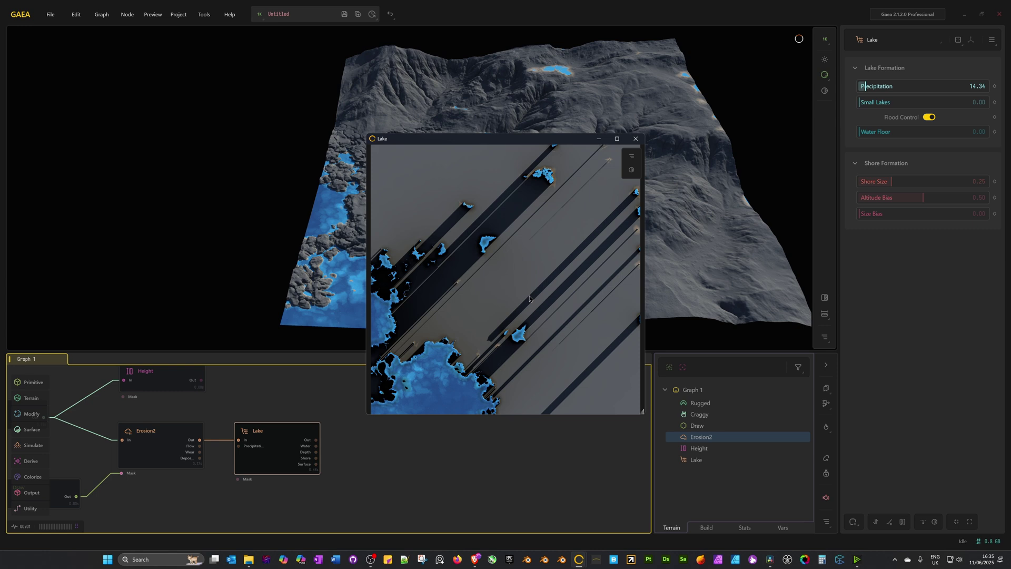
pyautogui.rightClick(503, 271)
pyautogui.click(526, 322)
pyautogui.rightClick(481, 264)
pyautogui.click(503, 293)
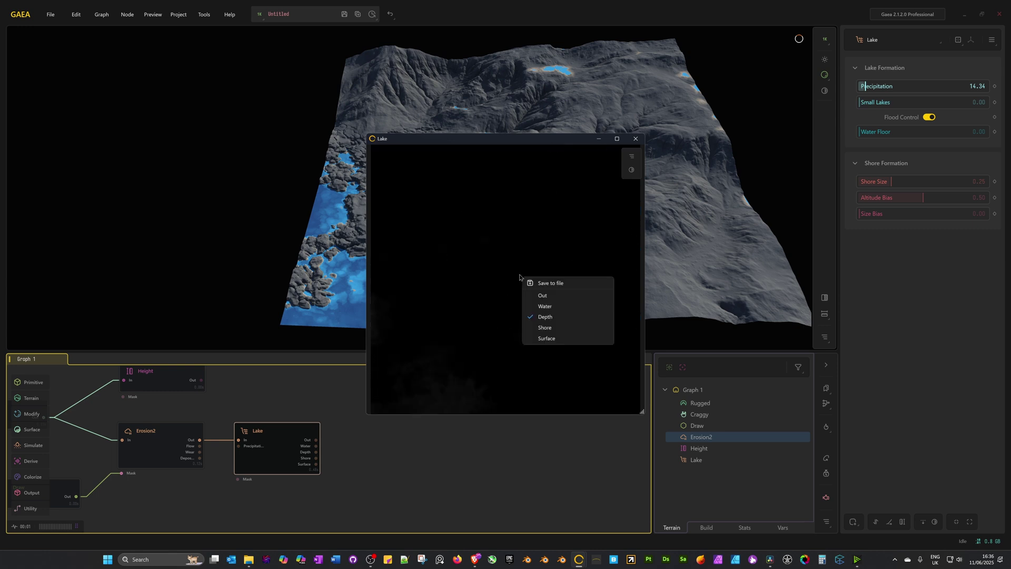
# Recheck the Shore mask, return to the Water output, and close the Lake preview.
pyautogui.rightClick(521, 277)
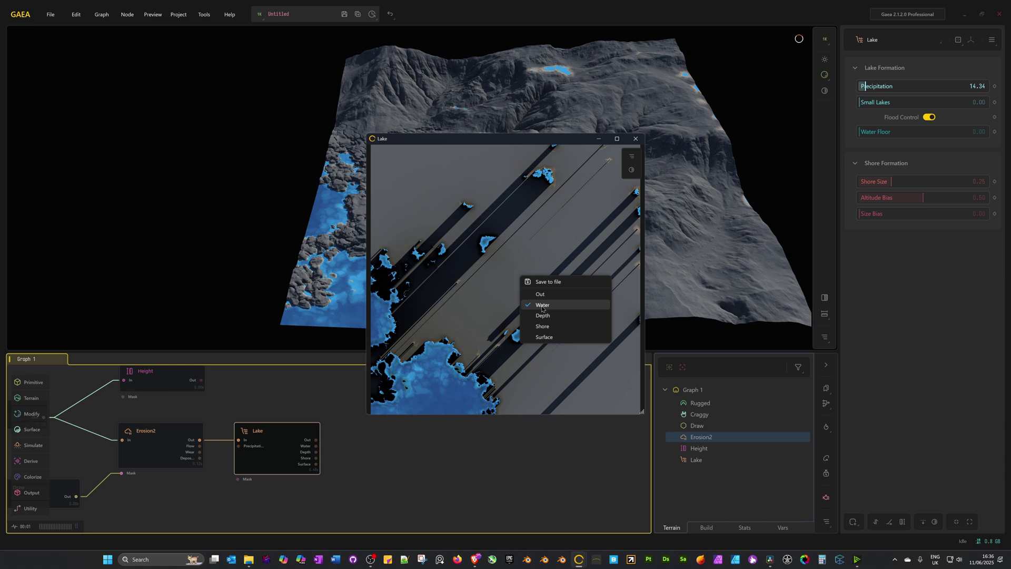
pyautogui.click(561, 329)
pyautogui.rightClick(493, 284)
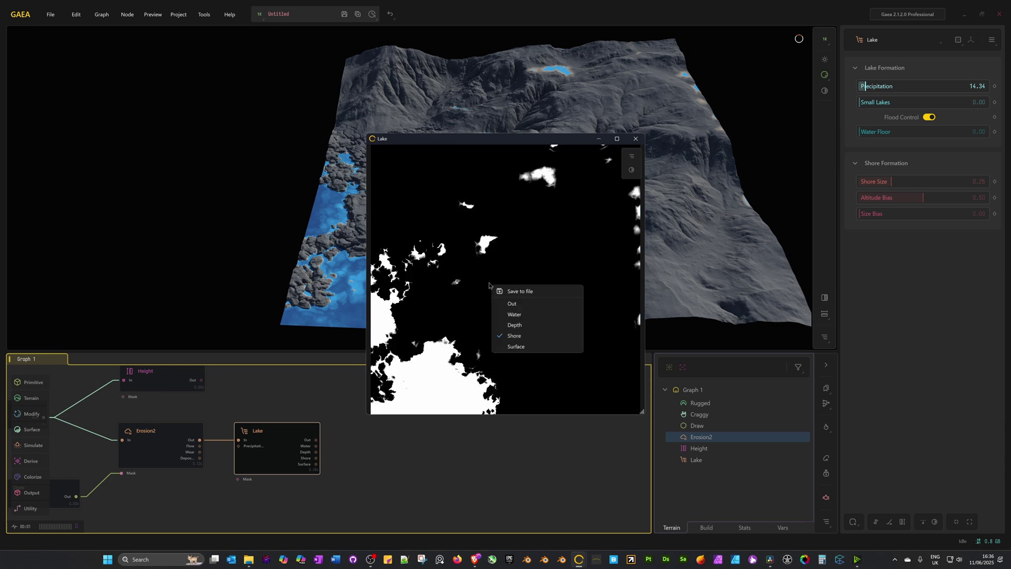
pyautogui.click(518, 315)
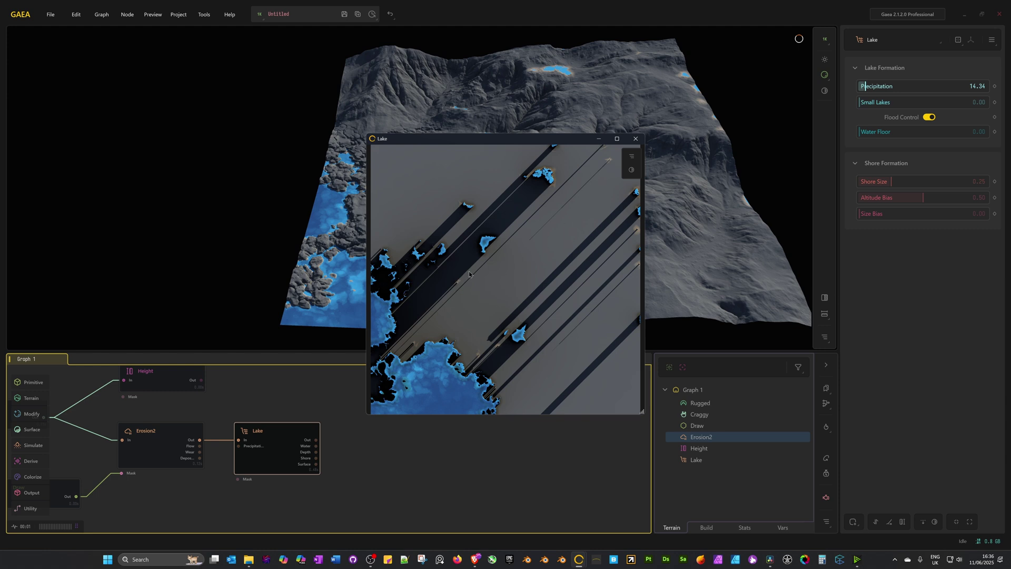
pyautogui.click(634, 139)
# Add an Adjust node on Lake's Water output with Multiply 1.92, named Water Mask.
pyautogui.moveTo(316, 446); pyautogui.dragTo(386, 456)
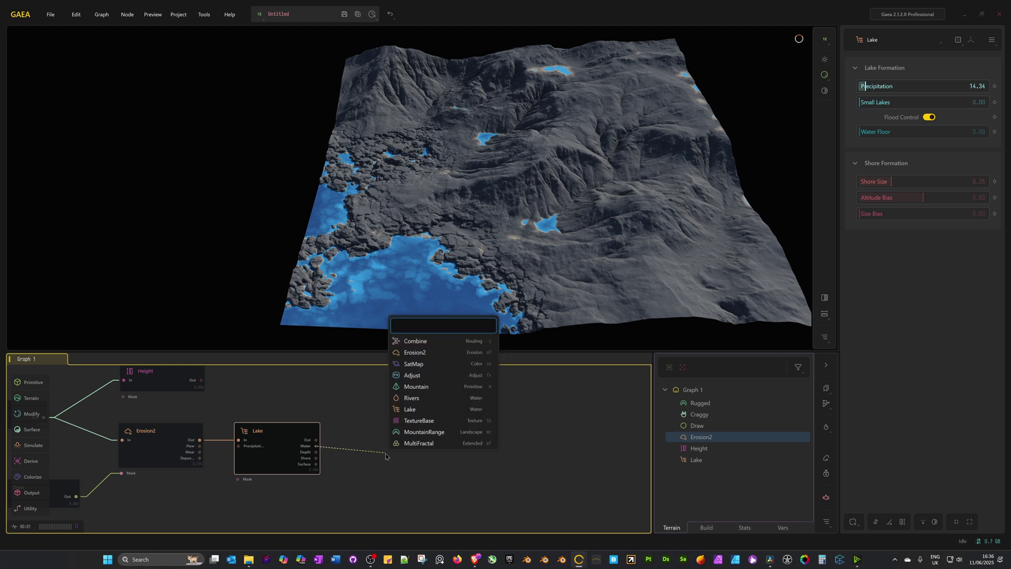
pyautogui.write('adj')
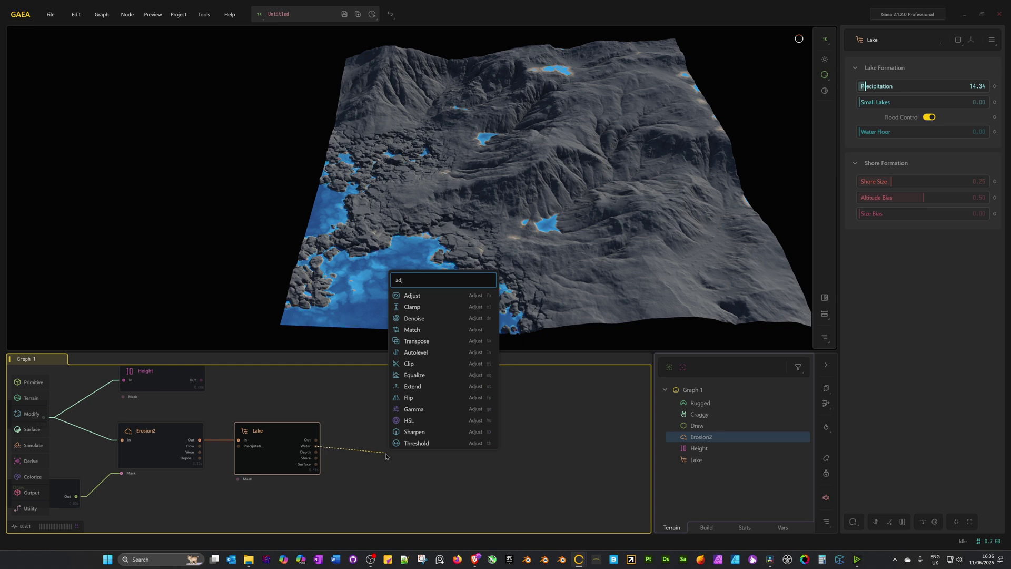
pyautogui.press('Return')
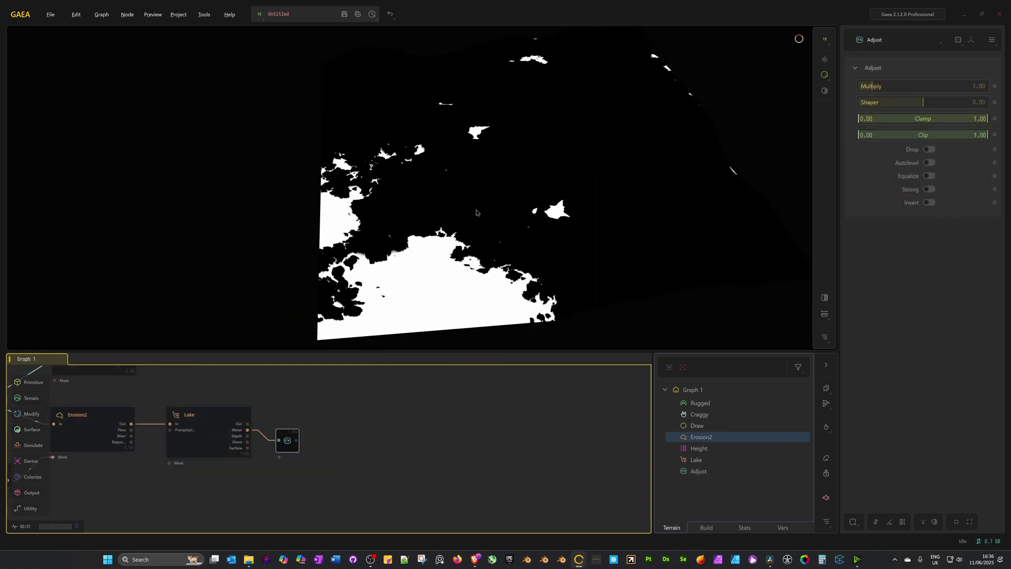
pyautogui.moveTo(490, 238); pyautogui.dragTo(494, 232)
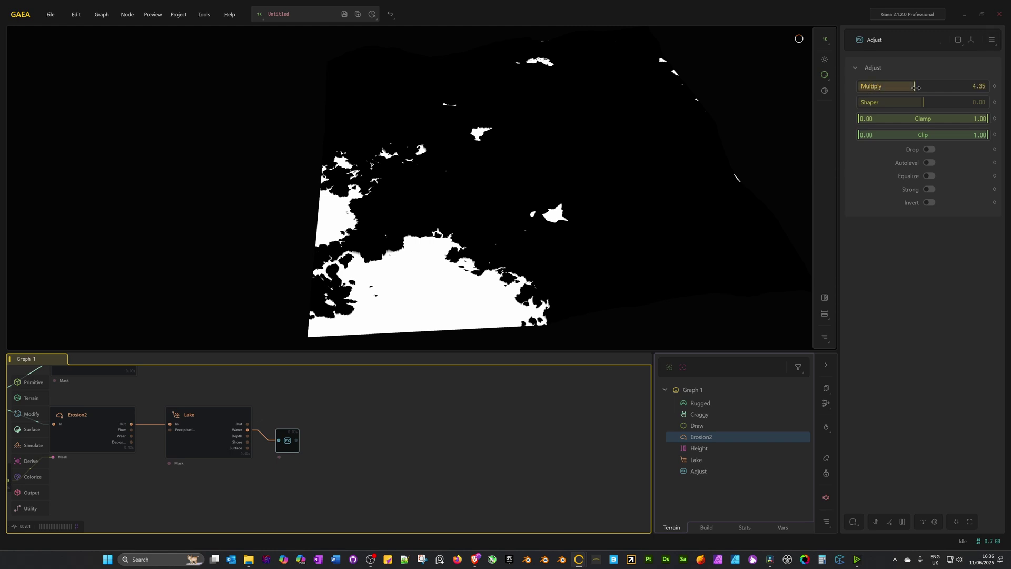
pyautogui.moveTo(872, 86)
pyautogui.mouseDown()
pyautogui.moveTo(859, 89)
pyautogui.moveTo(884, 86)
pyautogui.mouseUp()
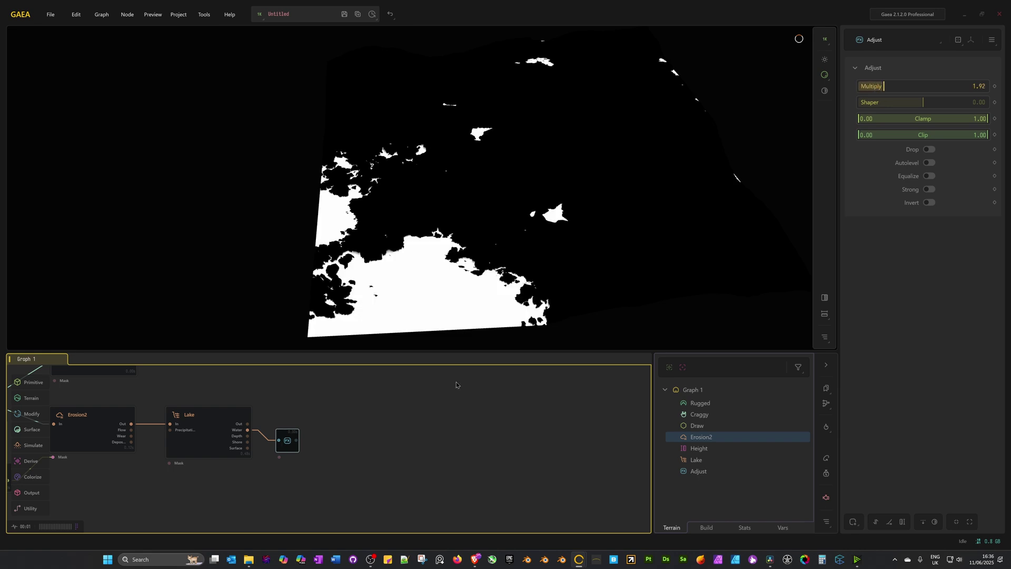
pyautogui.doubleClick(295, 447)
pyautogui.write('Water Mask')
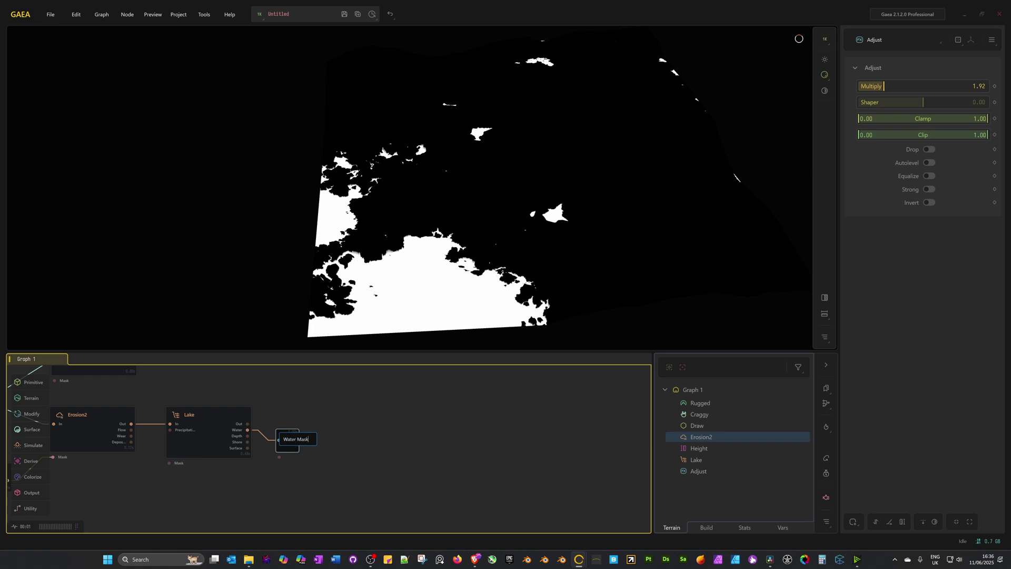
pyautogui.press('Return')
# Convert both the Water Mask output and the Lake node's output into Out portals.
pyautogui.rightClick(295, 447)
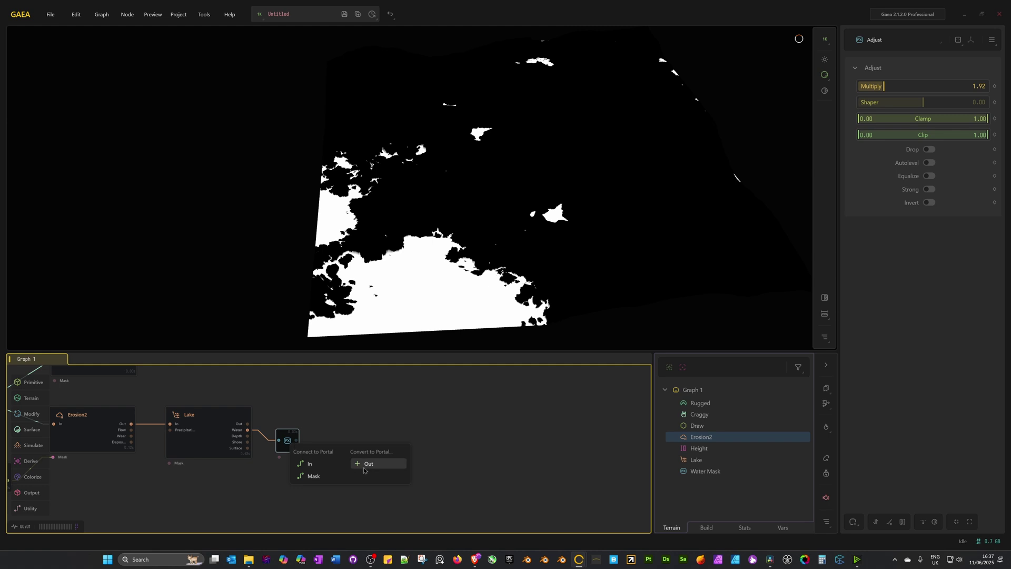
pyautogui.click(363, 463)
pyautogui.click(286, 425)
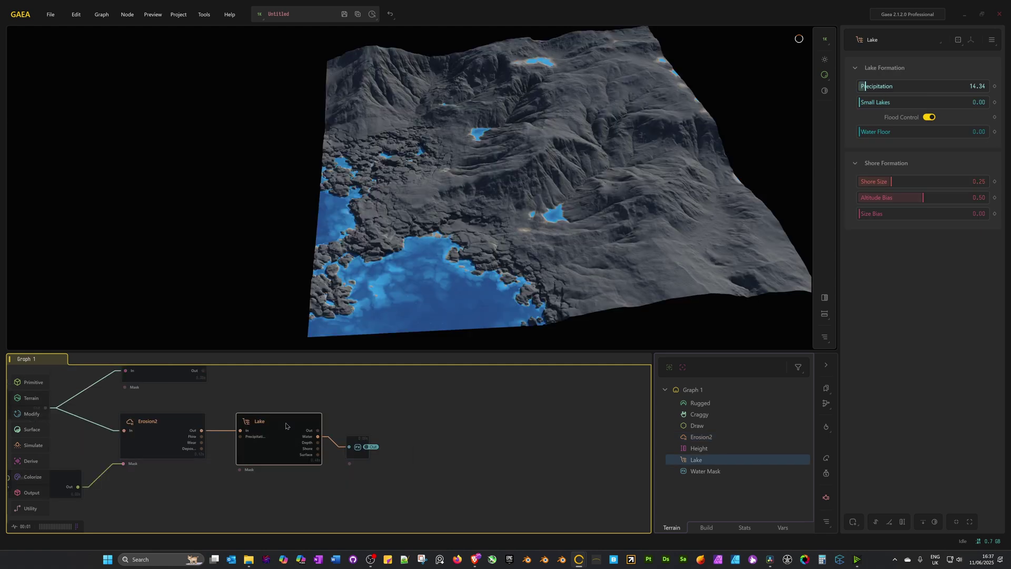
pyautogui.rightClick(285, 425)
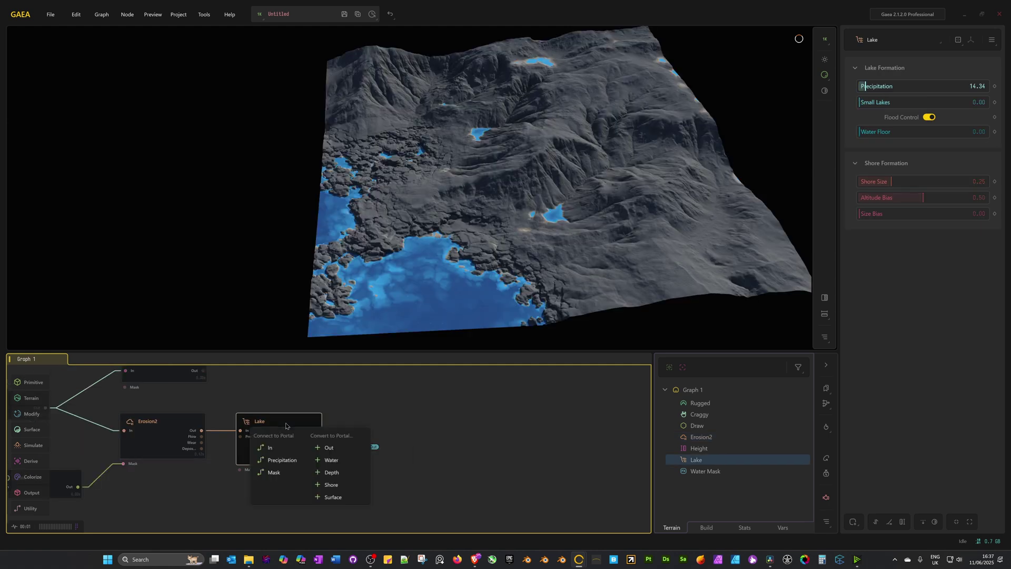
pyautogui.click(329, 448)
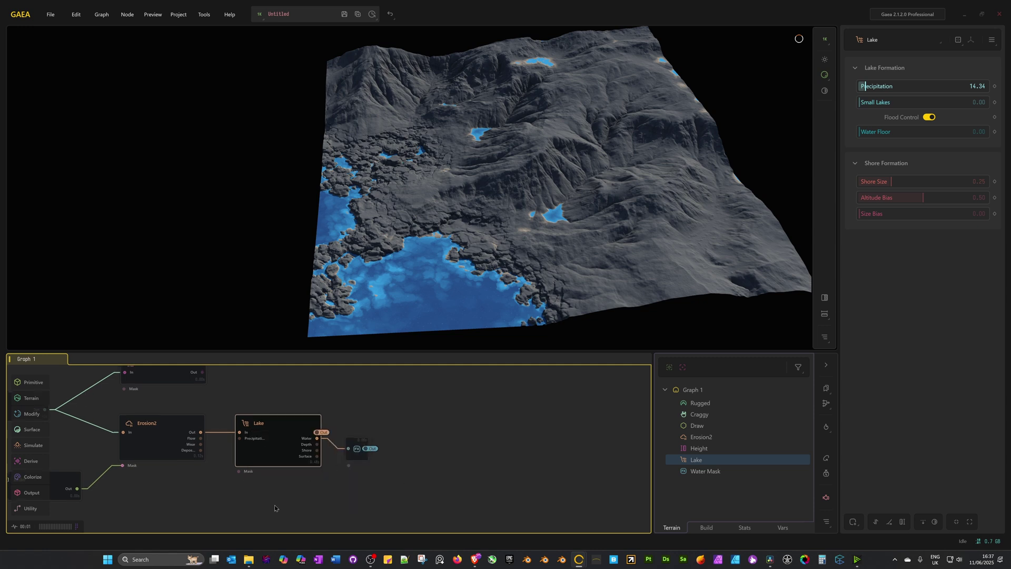
pyautogui.scroll(-2, 274, 504)
pyautogui.moveTo(274, 504)
pyautogui.mouseDown(button='middle')
pyautogui.moveTo(390, 469)
pyautogui.moveTo(379, 493)
pyautogui.moveTo(365, 452)
pyautogui.moveTo(188, 472)
pyautogui.mouseUp(button='middle')
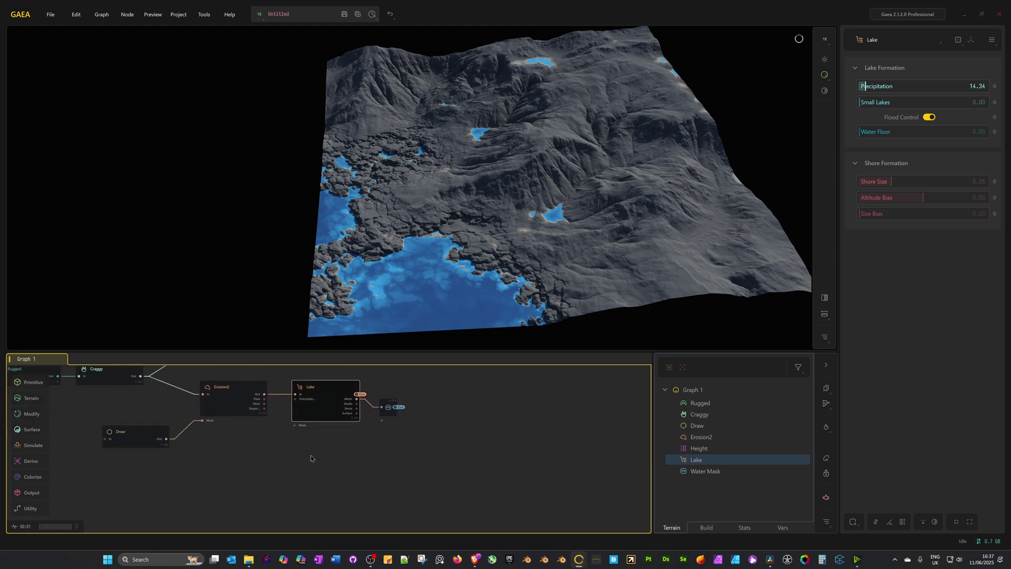
# Add a TextureBase node with its input connected to the Lake portal, and preview it.
pyautogui.press('Tab')
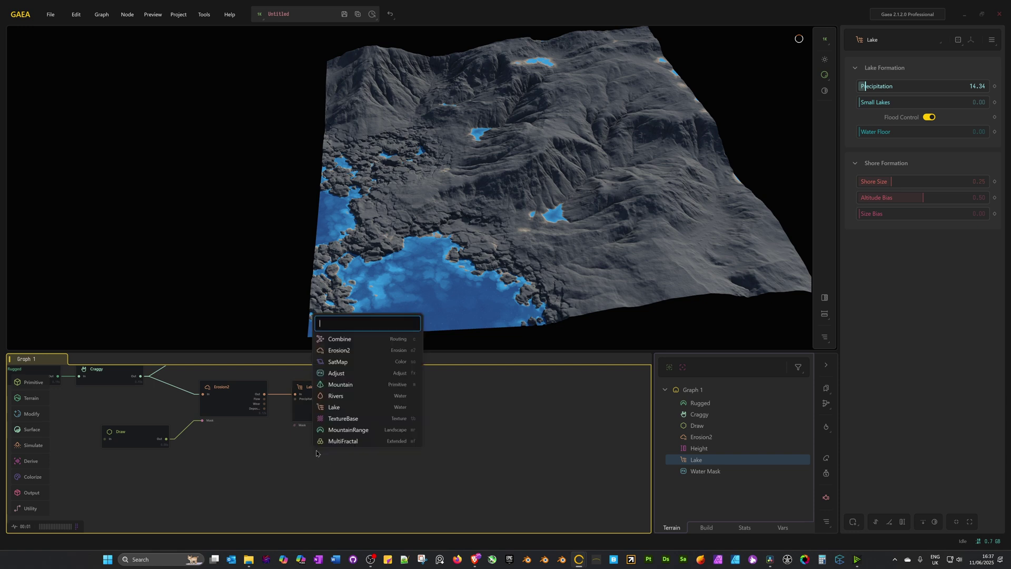
pyautogui.write('texture')
pyautogui.press('Return')
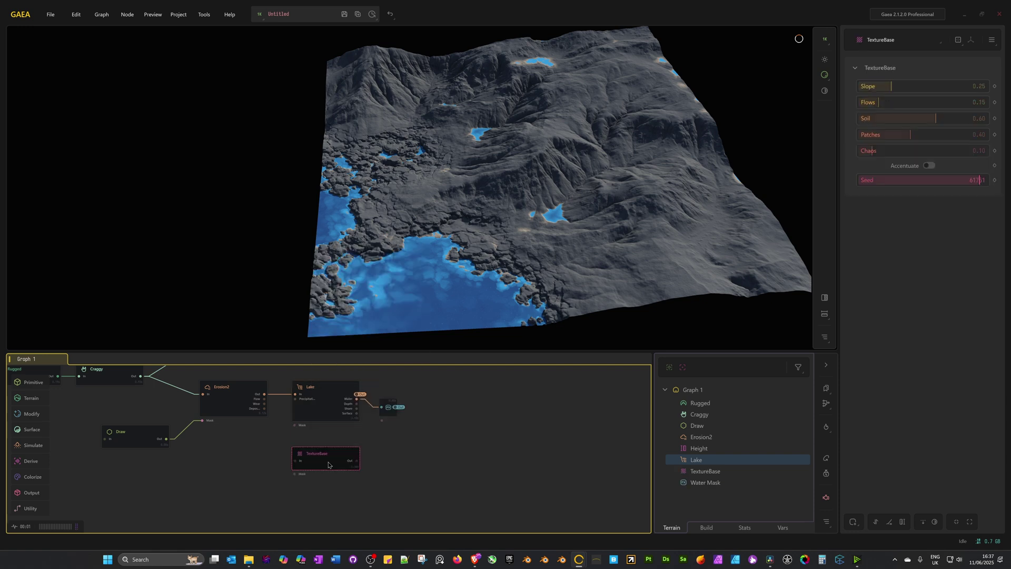
pyautogui.rightClick(328, 465)
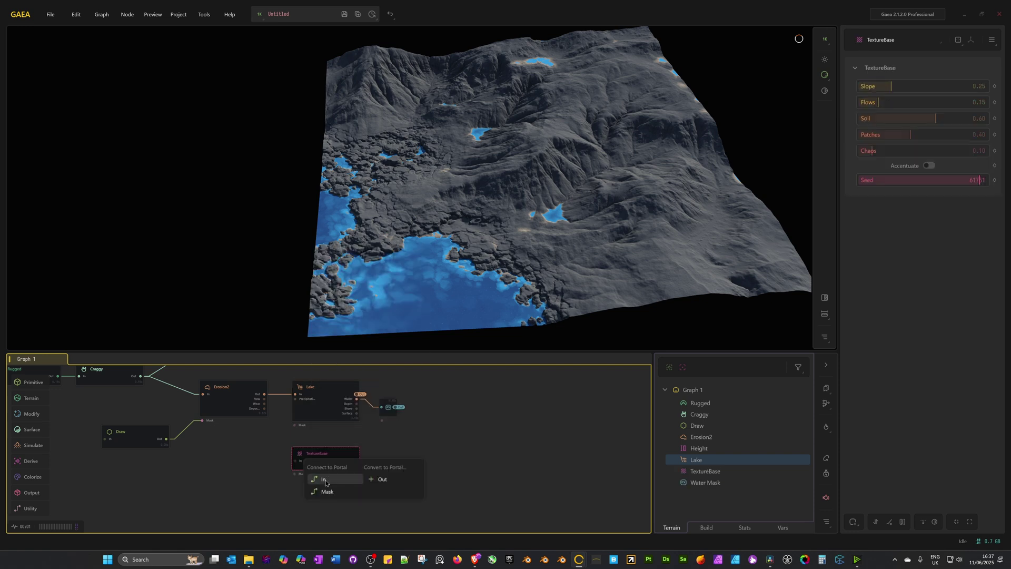
pyautogui.click(325, 480)
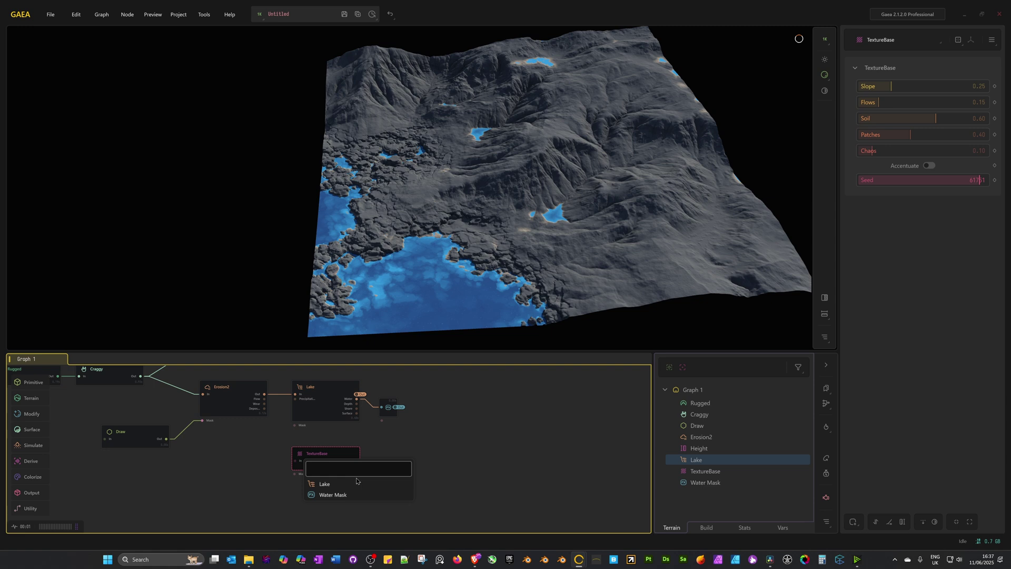
pyautogui.click(336, 483)
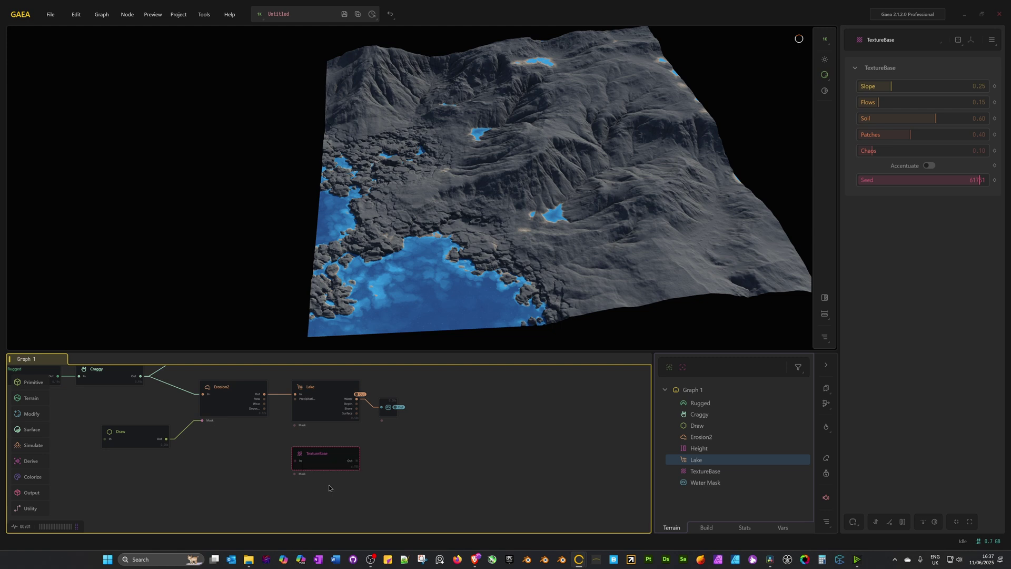
pyautogui.click(318, 472)
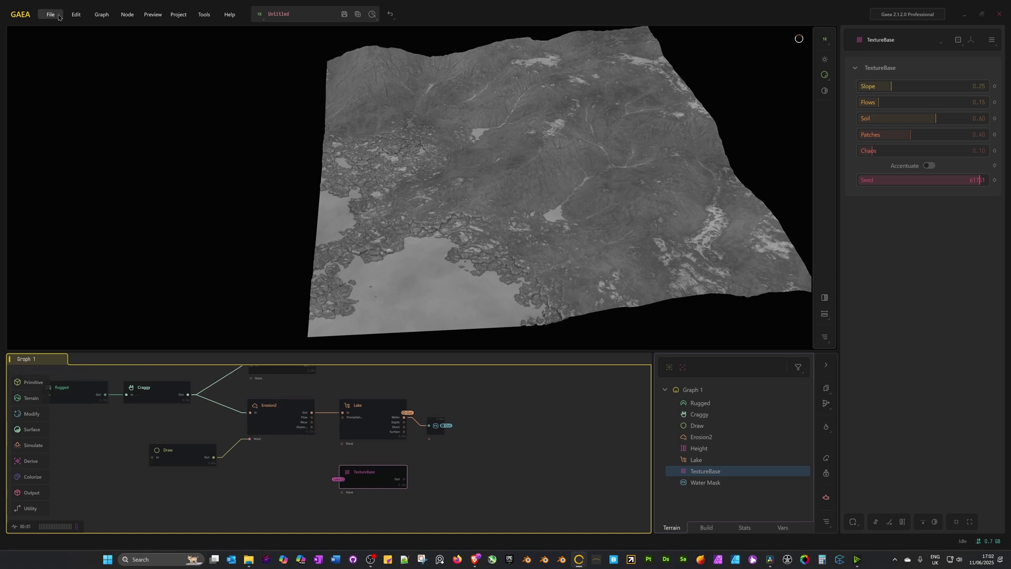
# Save the project as maskingtut.terrain and preview the lake terrain again.
pyautogui.click(357, 14)
pyautogui.write('mask')
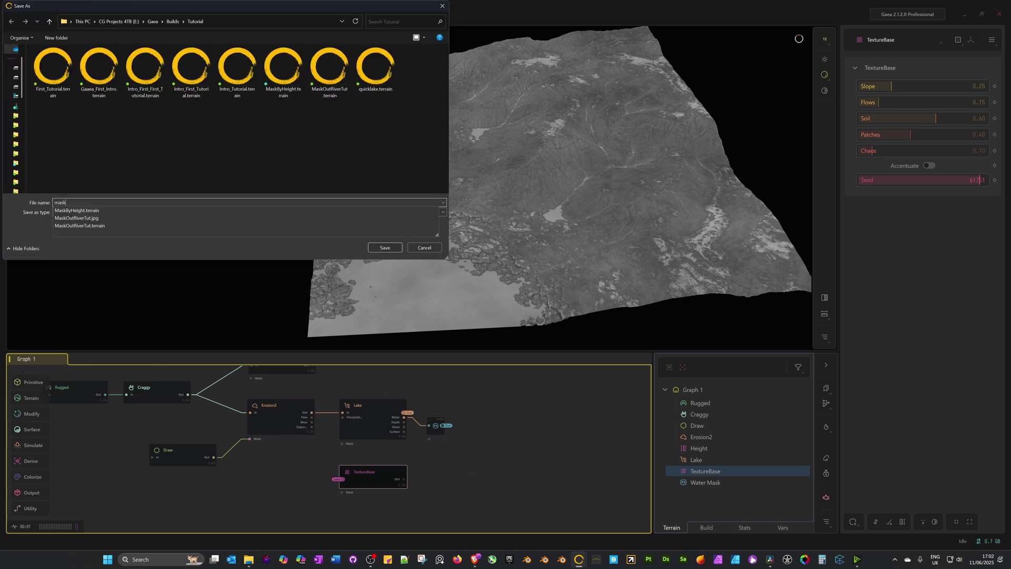
pyautogui.write('ingtut')
pyautogui.press('Return')
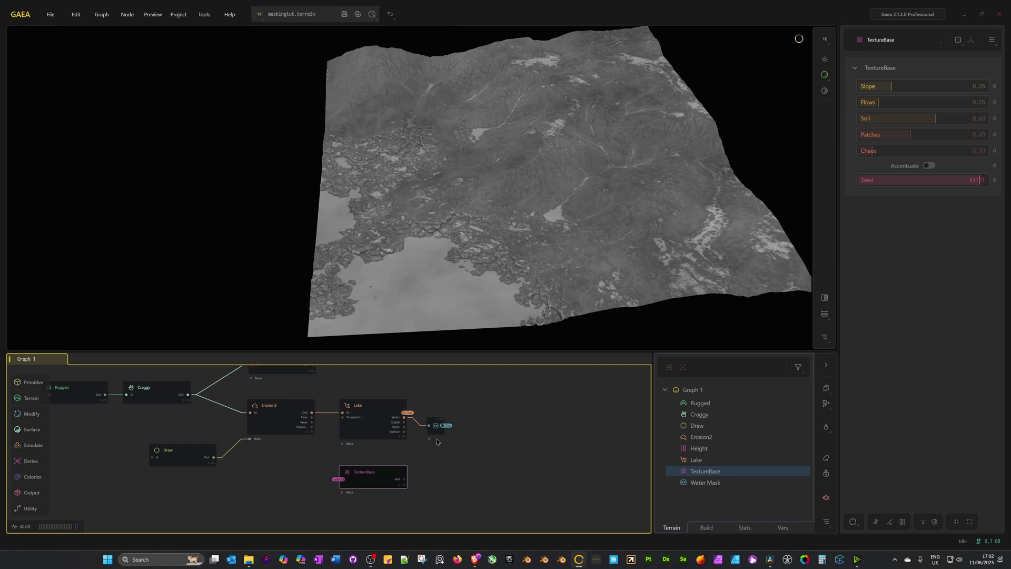
pyautogui.click(439, 430)
# Preview the Lake terrain and set preview resolution to 2048 x 2048 after trying 4096.
pyautogui.click(385, 425)
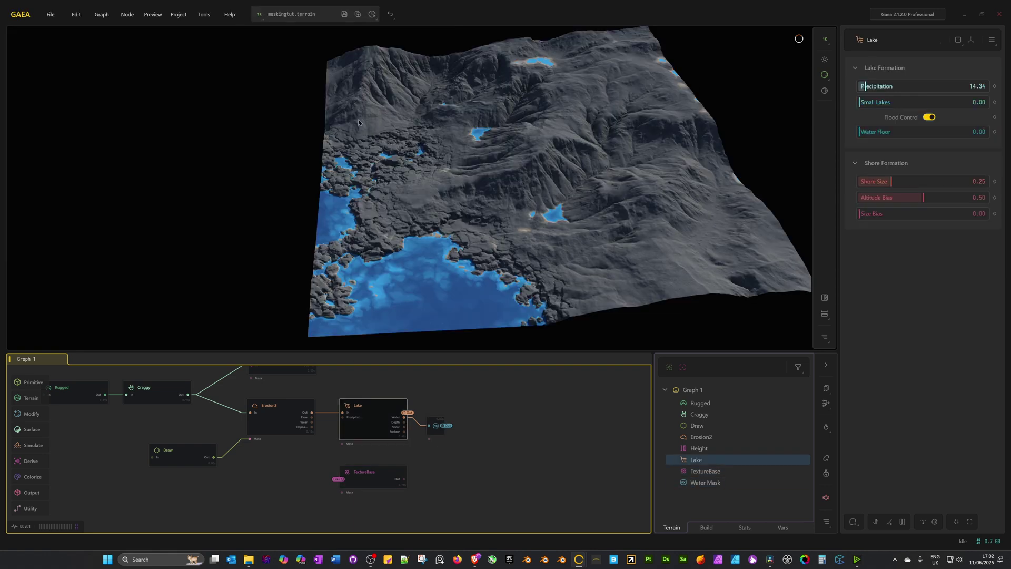
pyautogui.click(257, 15)
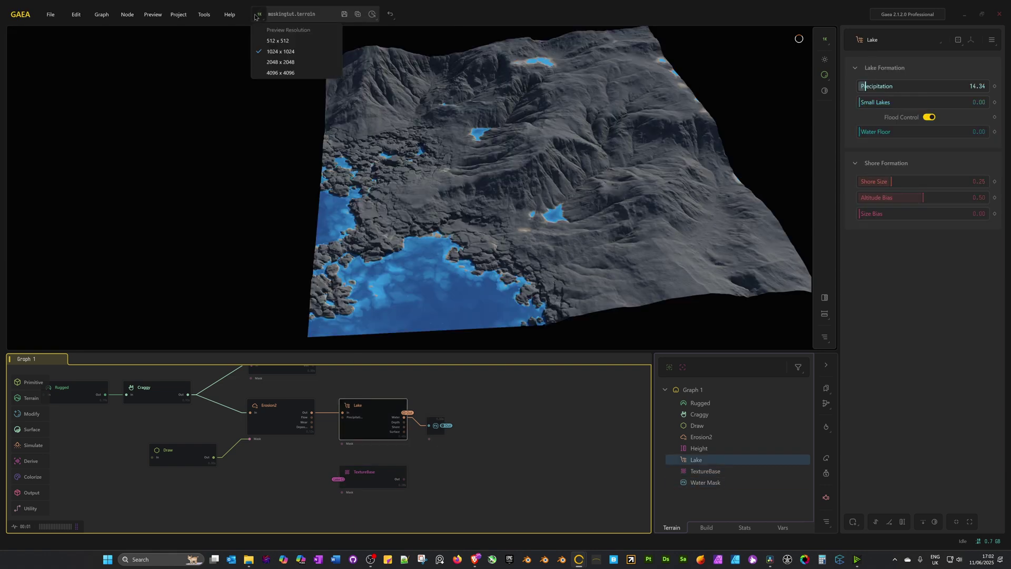
pyautogui.click(275, 73)
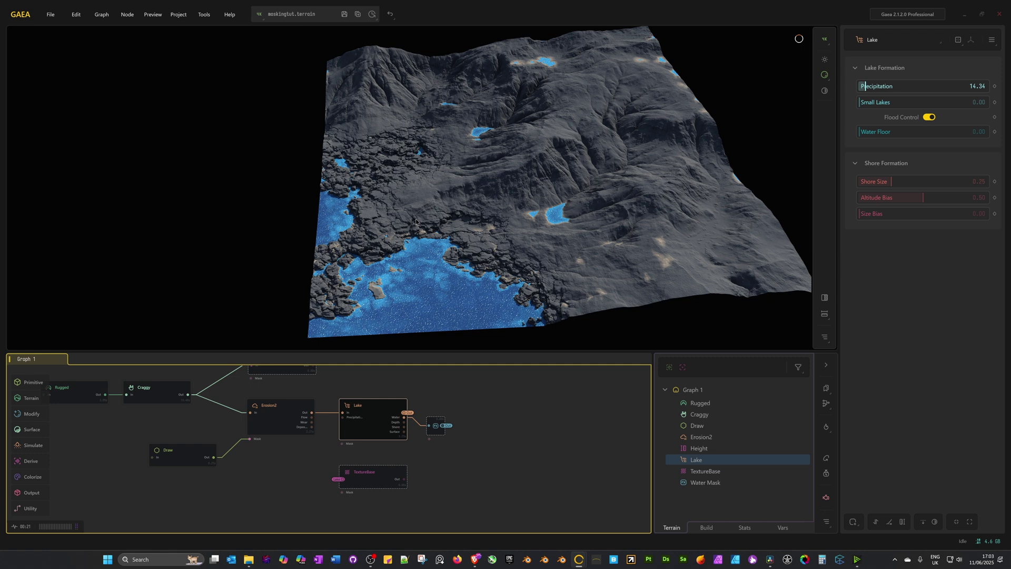
pyautogui.click(259, 14)
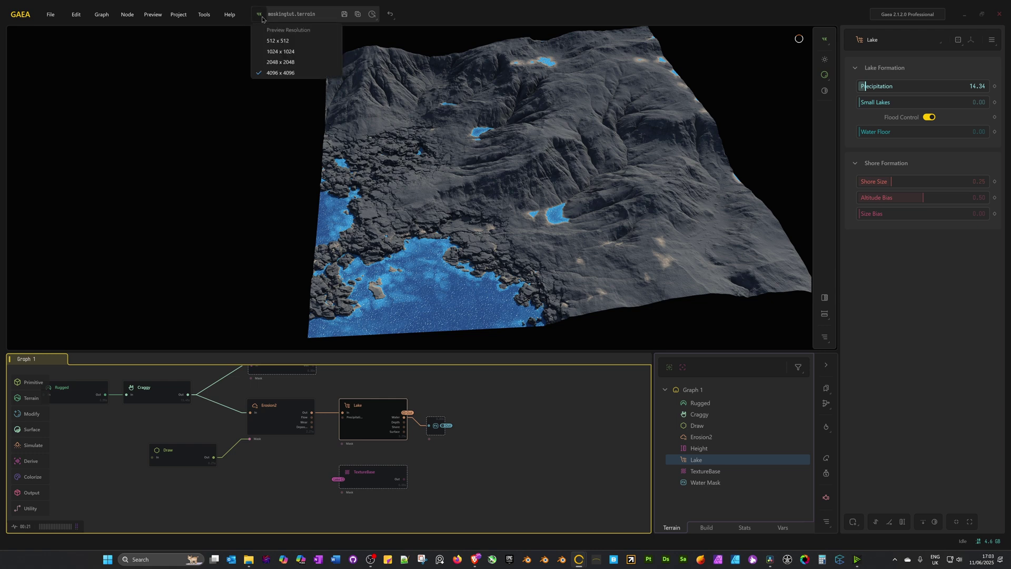
pyautogui.click(276, 66)
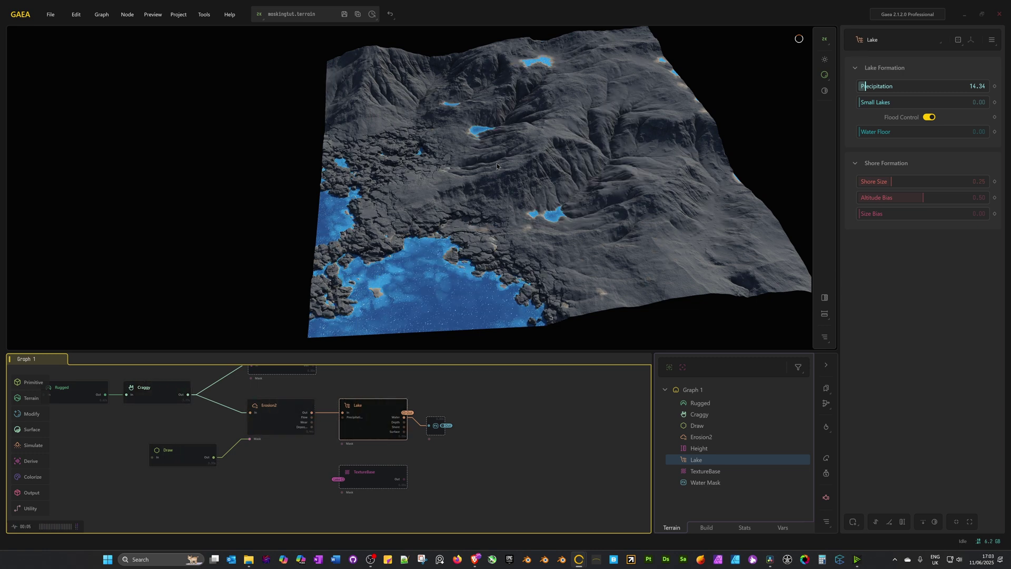
# Add a SatMap node fed from TextureBase's output.
pyautogui.click(378, 482)
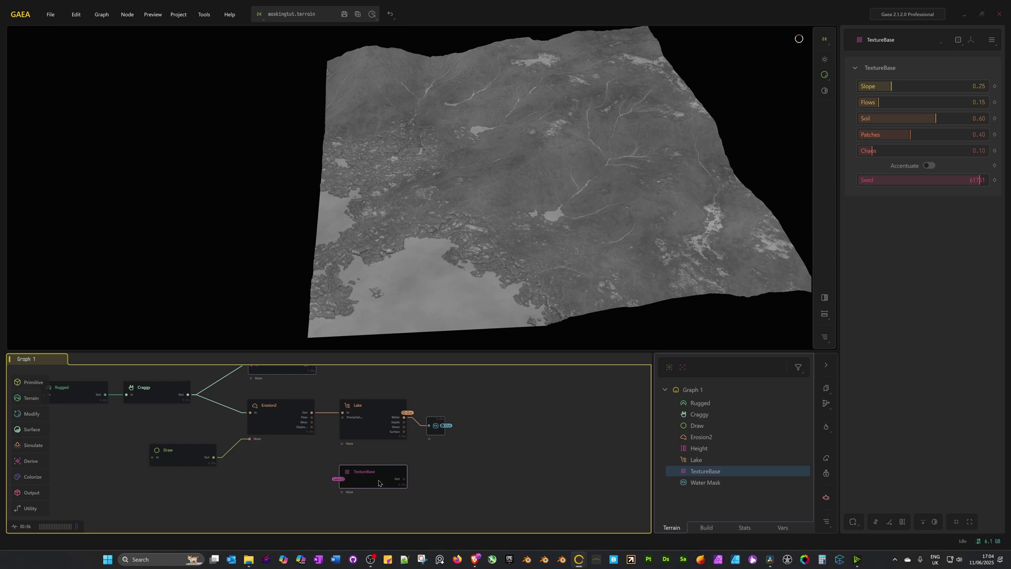
pyautogui.moveTo(413, 465); pyautogui.dragTo(388, 432, button='middle')
pyautogui.moveTo(379, 445); pyautogui.dragTo(427, 436)
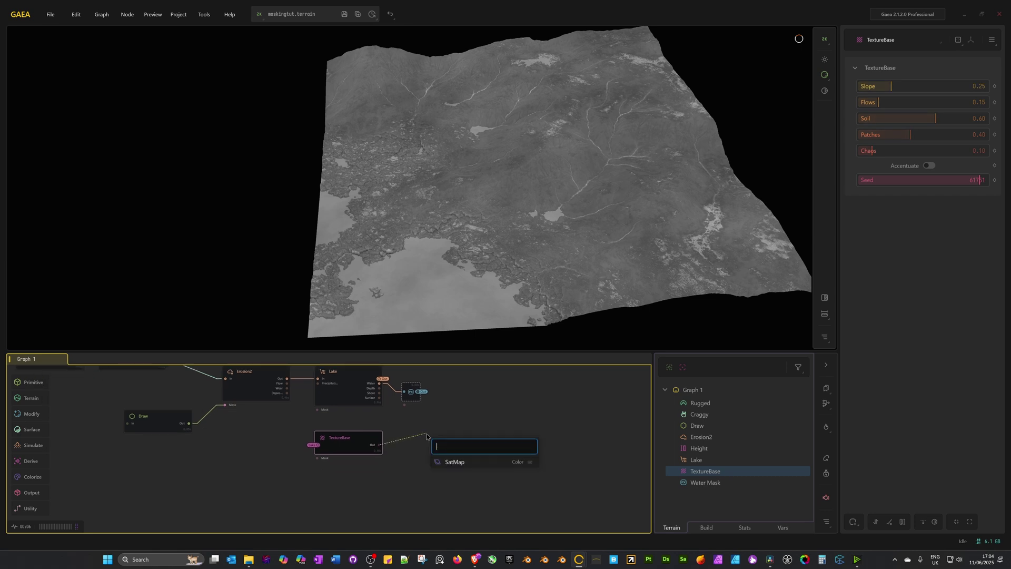
pyautogui.click(454, 462)
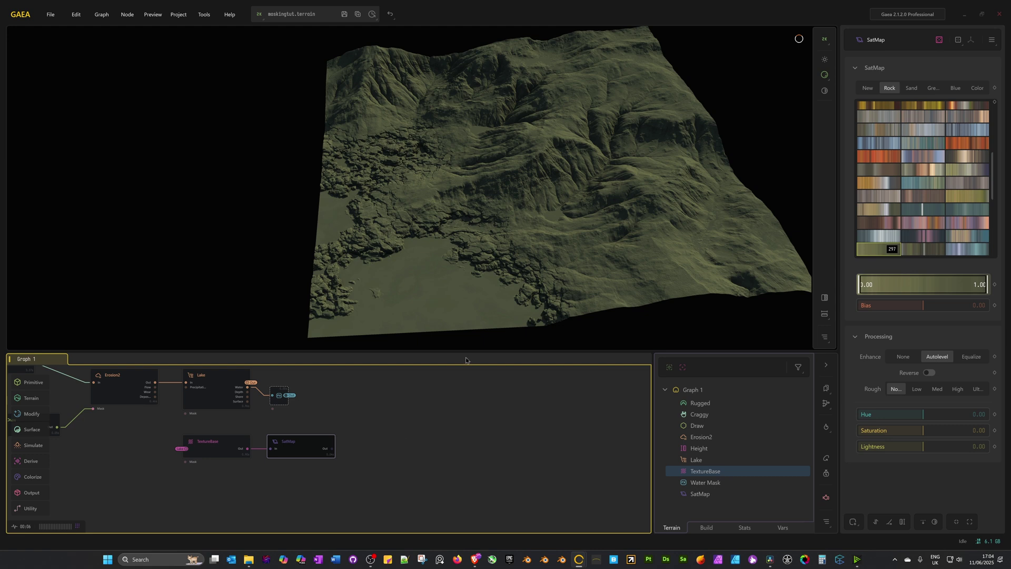
# Choose the bluish-green gradient 288 from the SatMap's Green category.
pyautogui.click(933, 88)
pyautogui.click(924, 154)
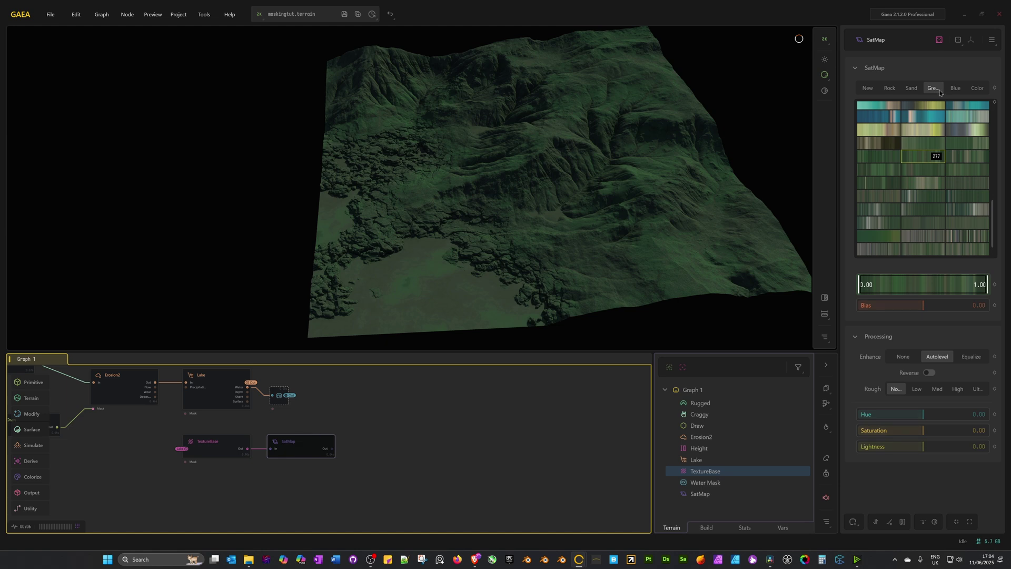
pyautogui.click(925, 181)
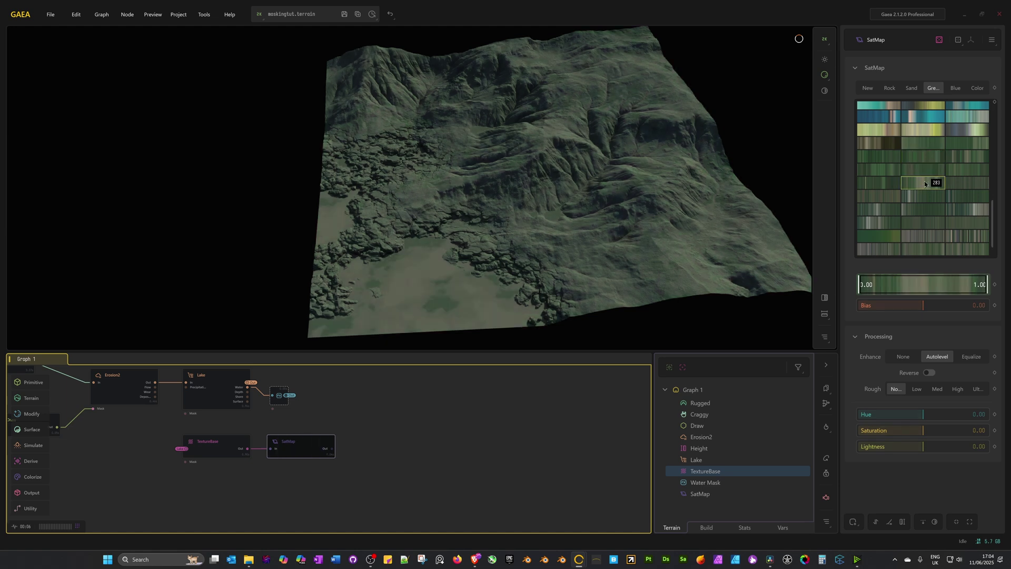
pyautogui.click(880, 210)
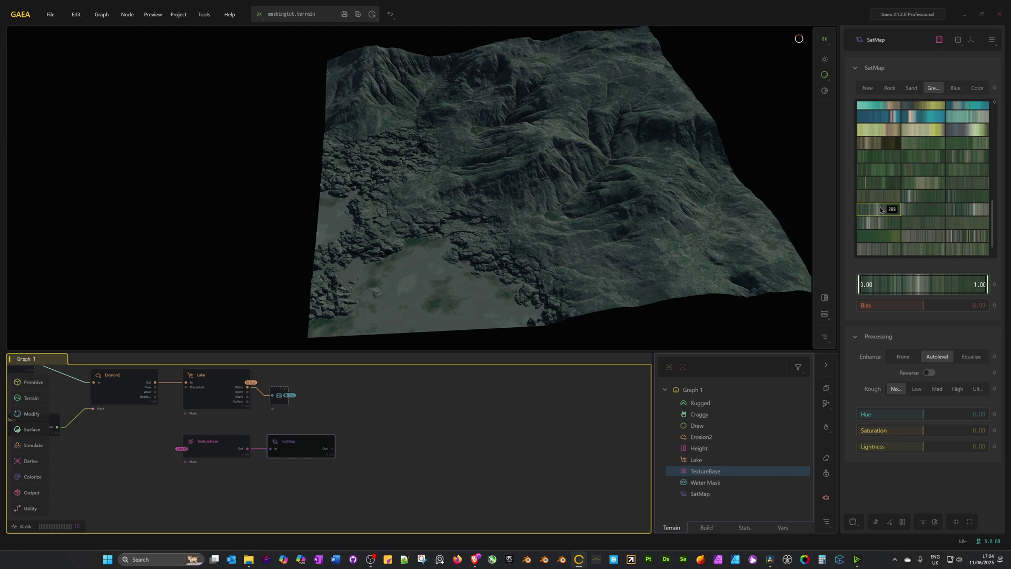
pyautogui.moveTo(549, 263); pyautogui.dragTo(589, 226)
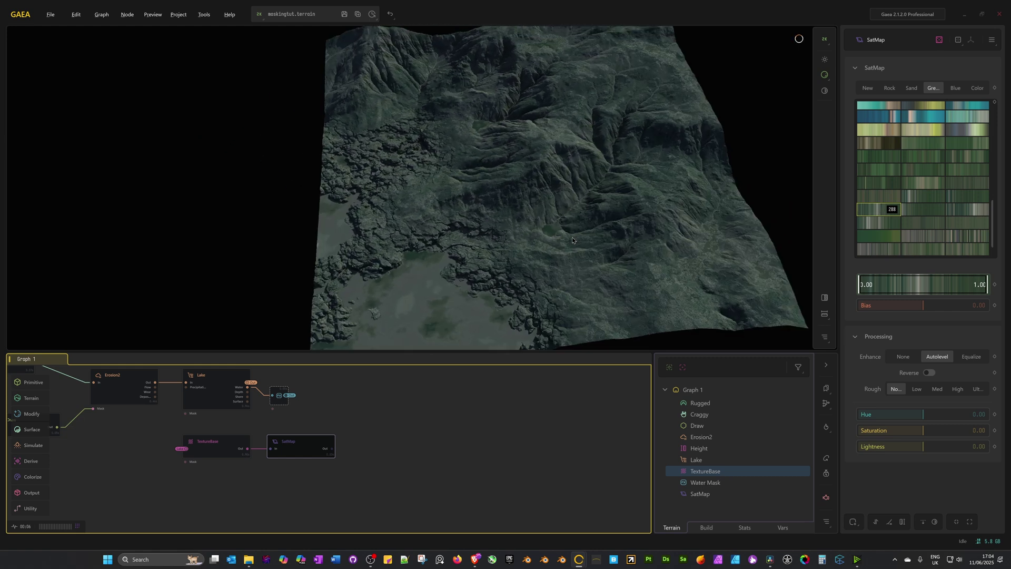
pyautogui.moveTo(571, 240); pyautogui.dragTo(498, 208)
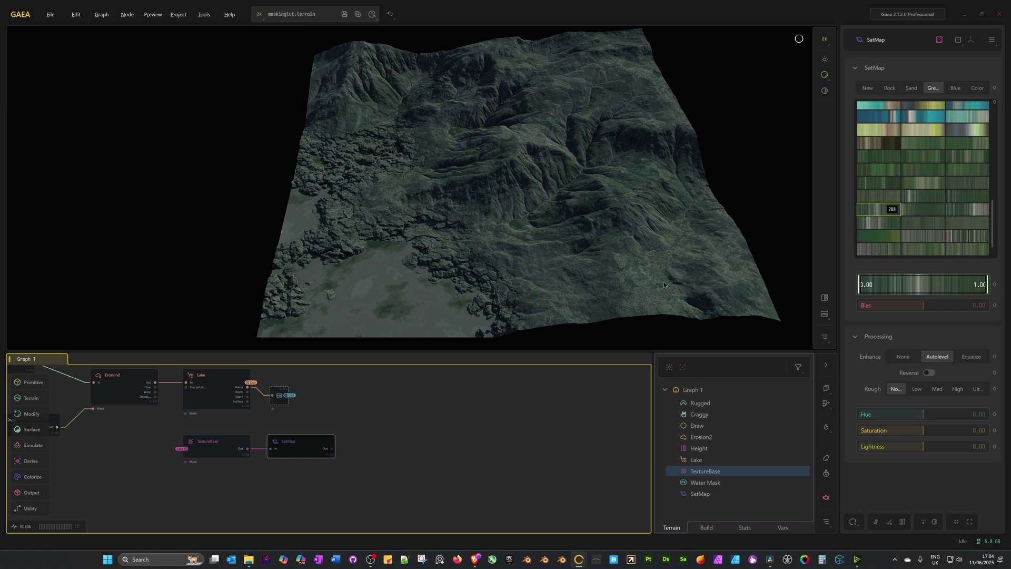
pyautogui.moveTo(375, 425); pyautogui.dragTo(413, 425, button='middle')
pyautogui.click(245, 447)
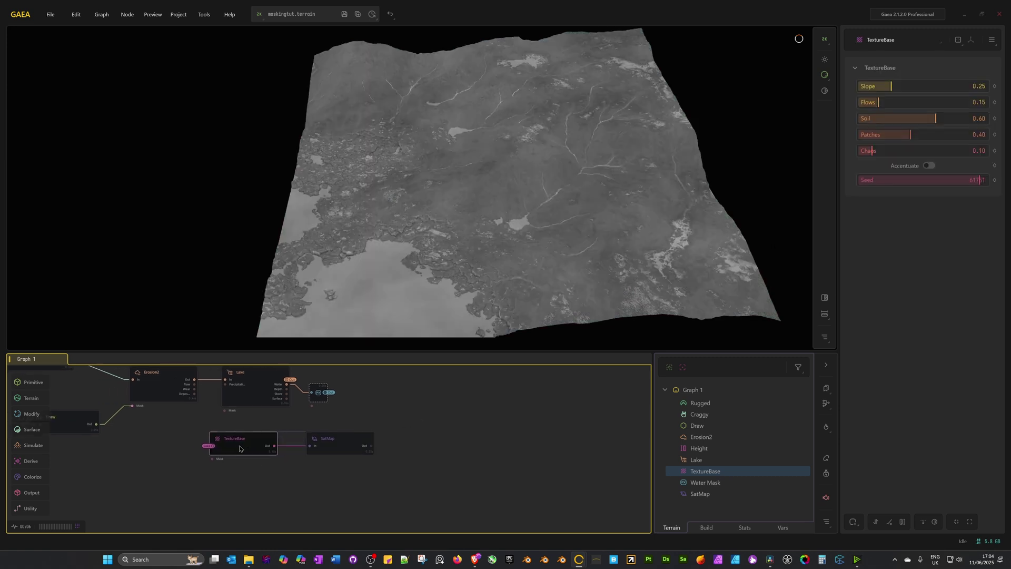
# Add a second SatMap from TextureBase using the dark blue-grey Rock gradient 012.
pyautogui.click(329, 435)
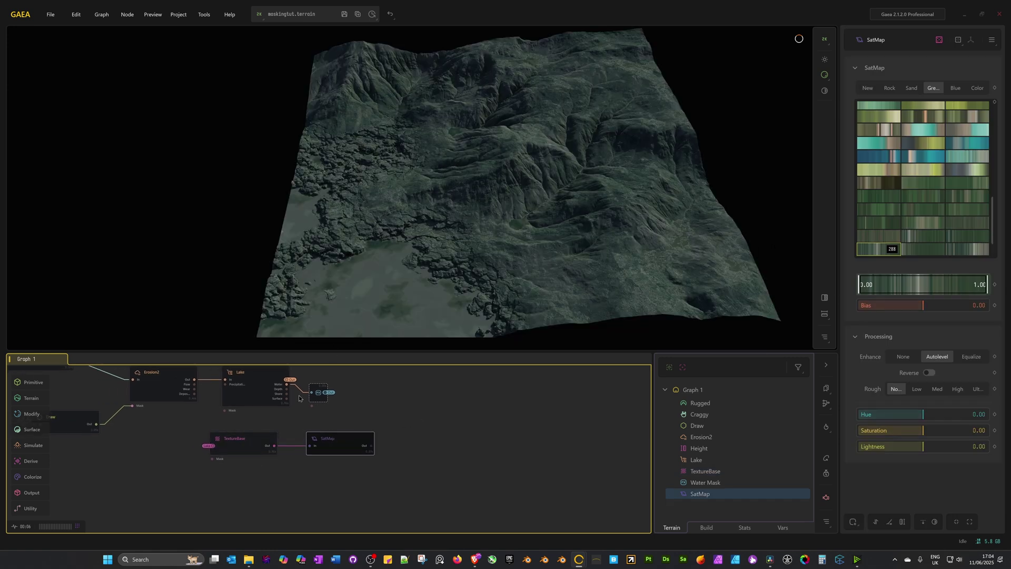
pyautogui.moveTo(295, 403); pyautogui.dragTo(308, 399, button='middle')
pyautogui.moveTo(286, 441); pyautogui.dragTo(329, 495)
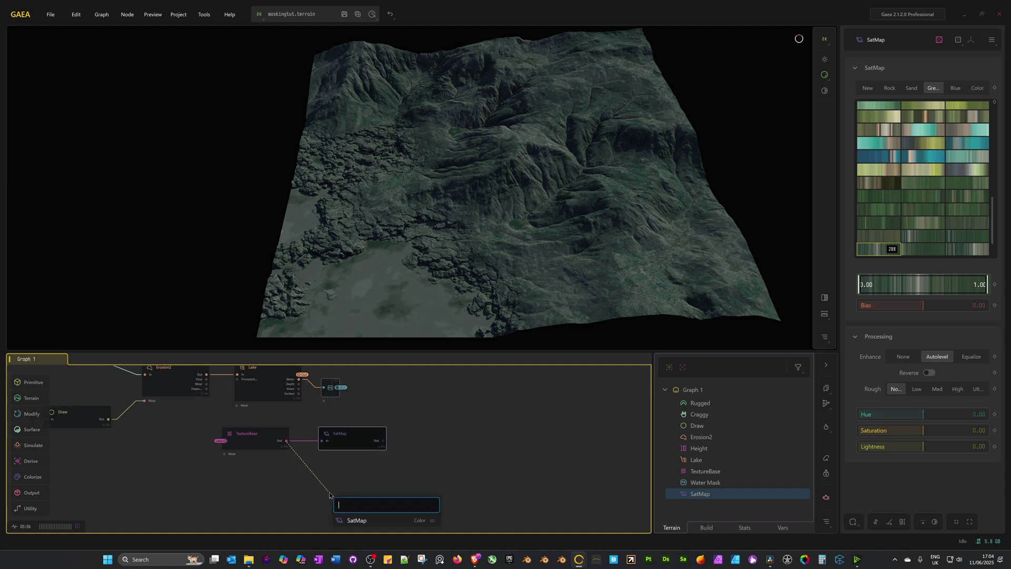
pyautogui.click(356, 520)
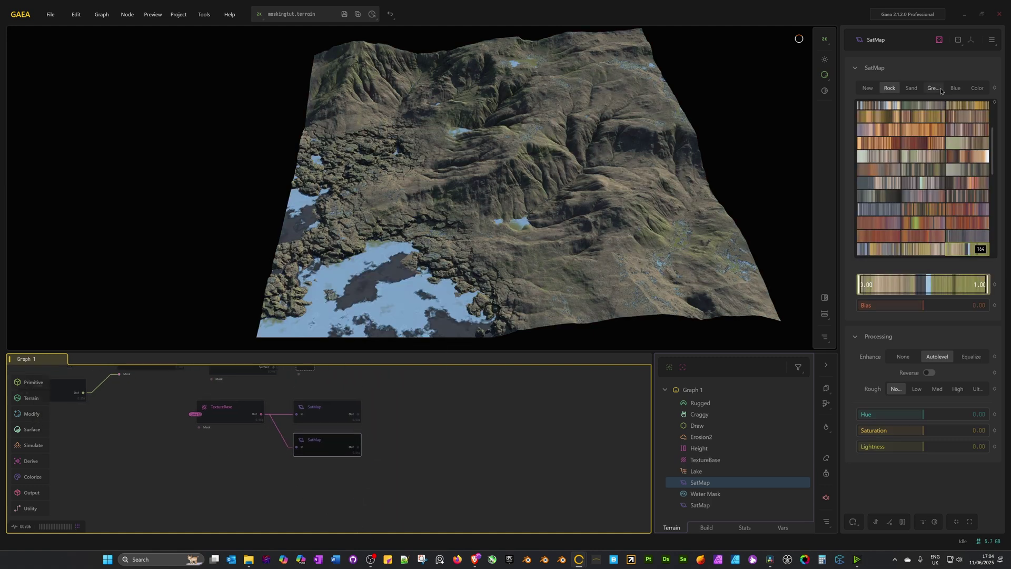
pyautogui.scroll(5, 933, 152)
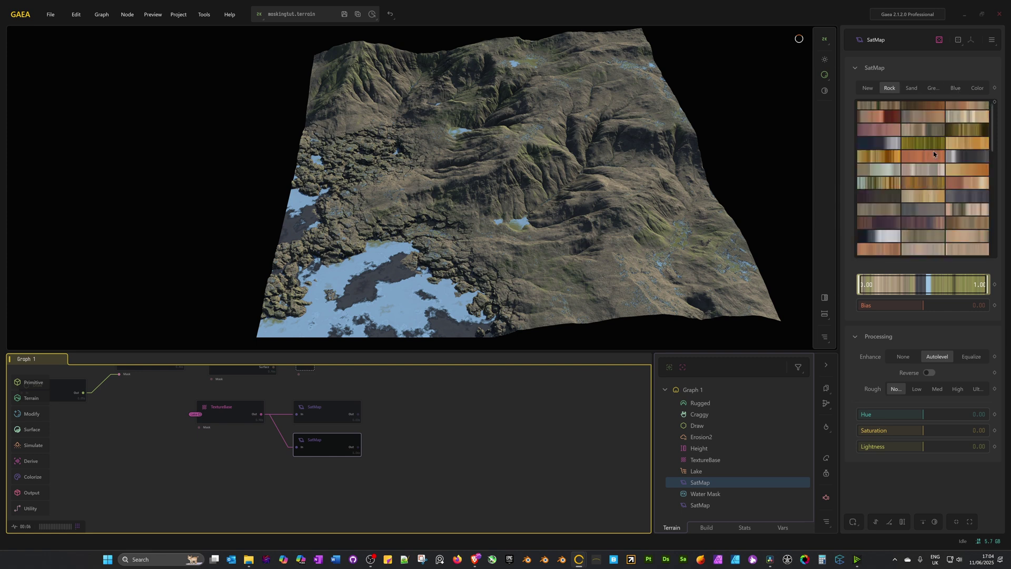
pyautogui.click(866, 162)
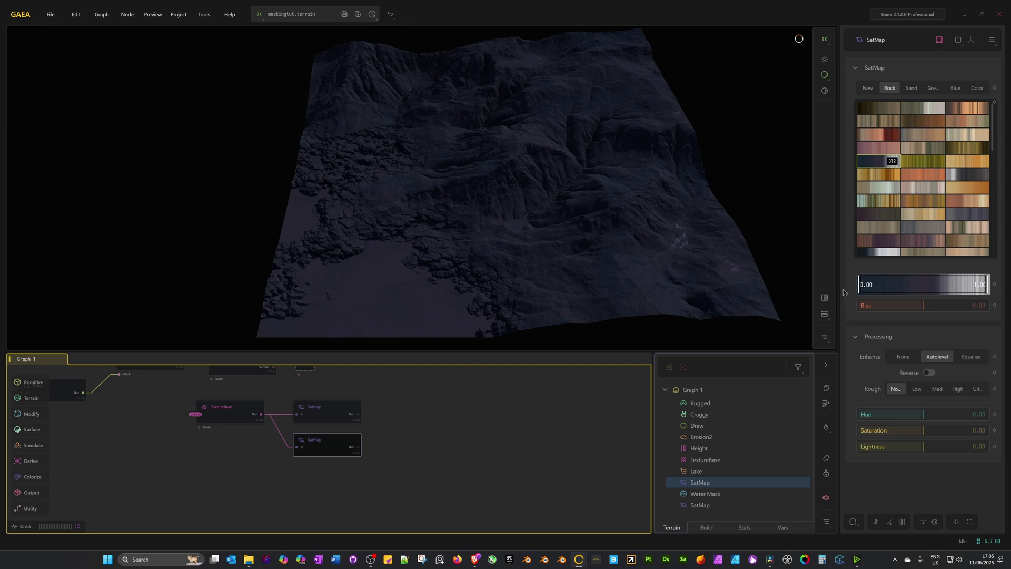
# Move the rock gradient's left handle to 0.85 and raise Lightness to 0.12.
pyautogui.moveTo(858, 286); pyautogui.dragTo(947, 286)
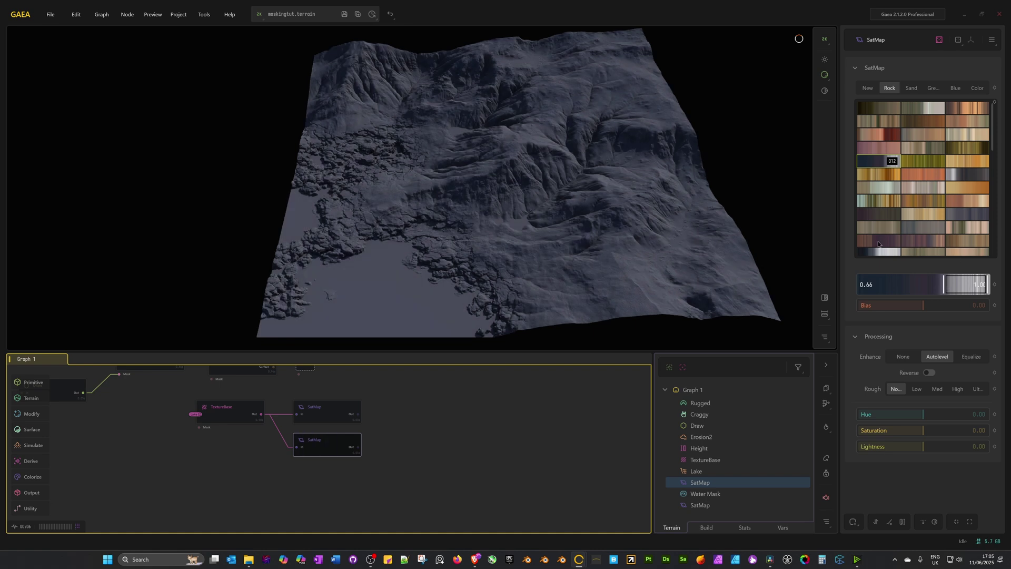
pyautogui.moveTo(944, 286); pyautogui.dragTo(969, 286)
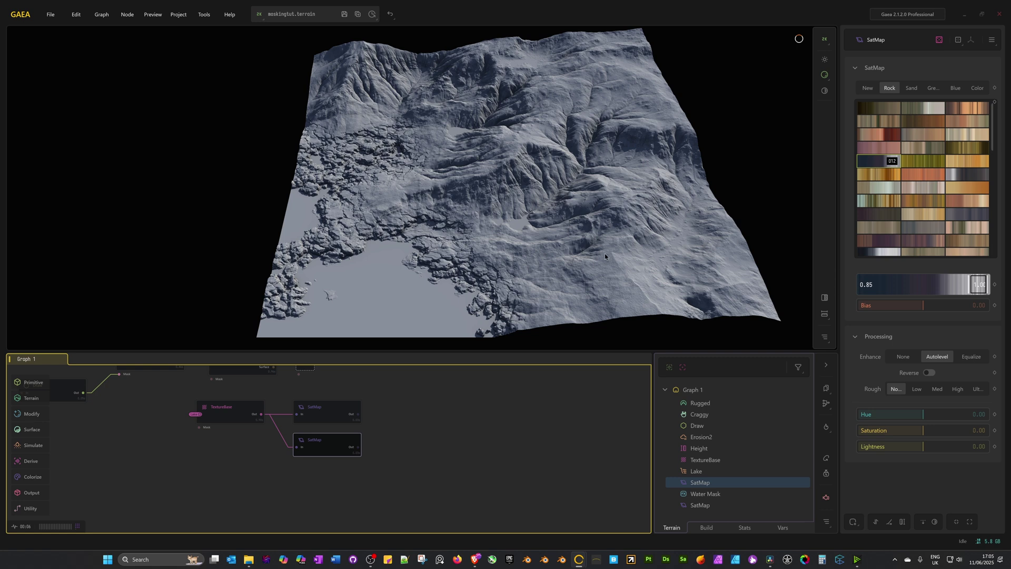
pyautogui.moveTo(923, 450); pyautogui.dragTo(931, 450)
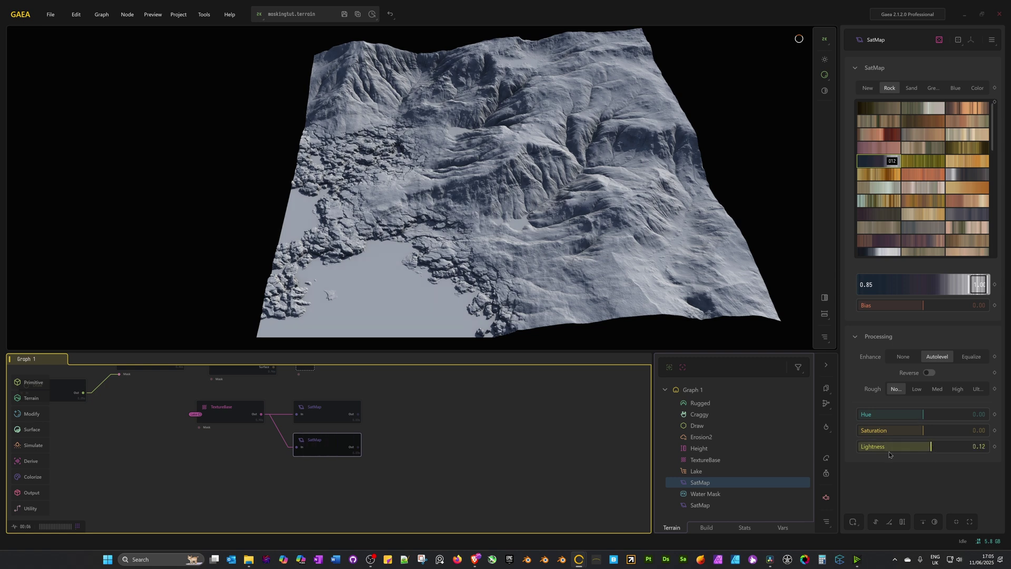
pyautogui.moveTo(353, 416); pyautogui.dragTo(356, 424, button='middle')
# Combine the two SatMaps and add a Slope node (Range 30, Falloff 15) as the mask.
pyautogui.moveTo(378, 424); pyautogui.dragTo(405, 422)
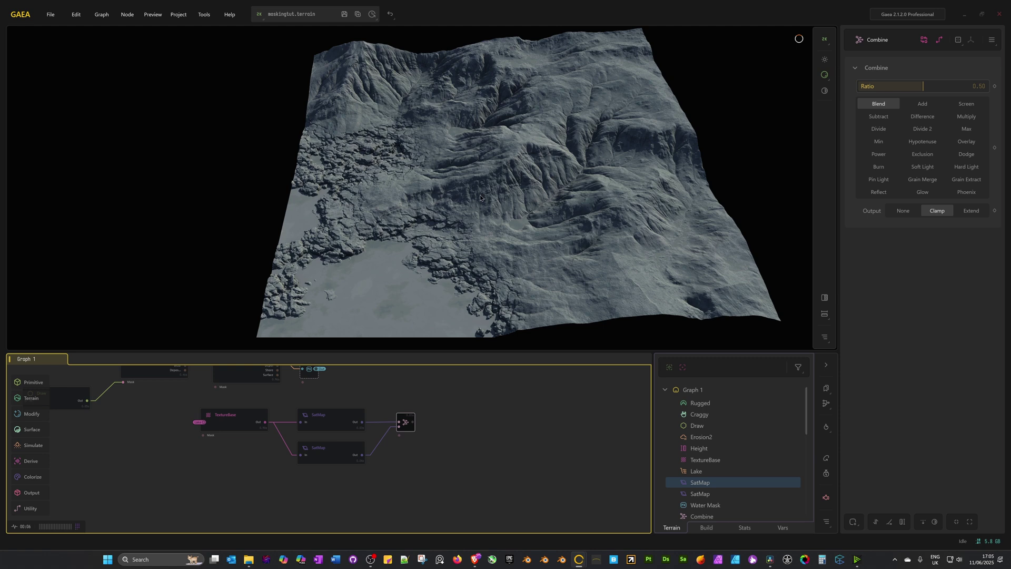
pyautogui.moveTo(462, 479)
pyautogui.mouseDown(button='middle')
pyautogui.moveTo(489, 476)
pyautogui.moveTo(457, 459)
pyautogui.mouseUp(button='middle')
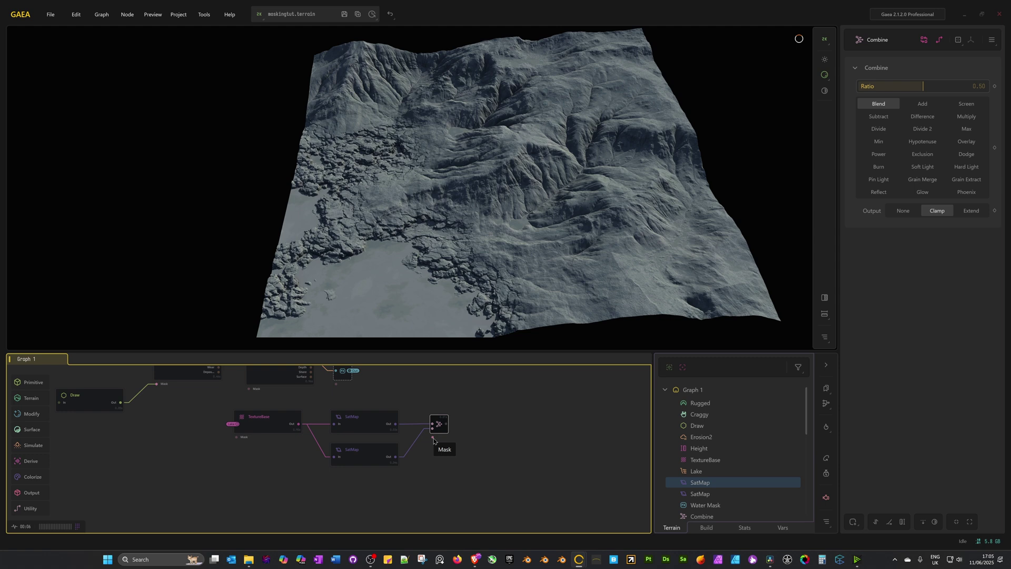
pyautogui.moveTo(428, 447); pyautogui.dragTo(402, 481)
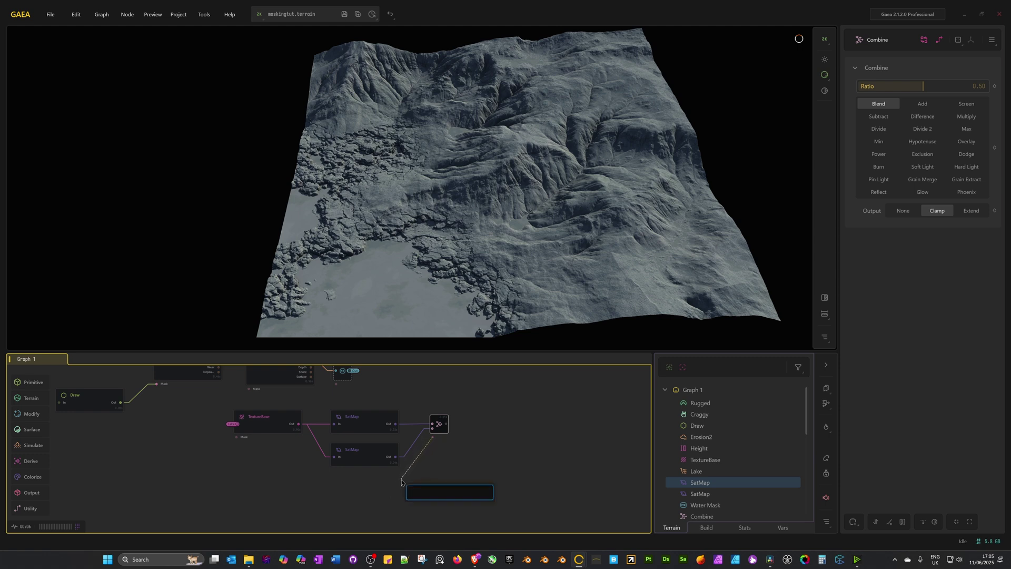
pyautogui.write('slope')
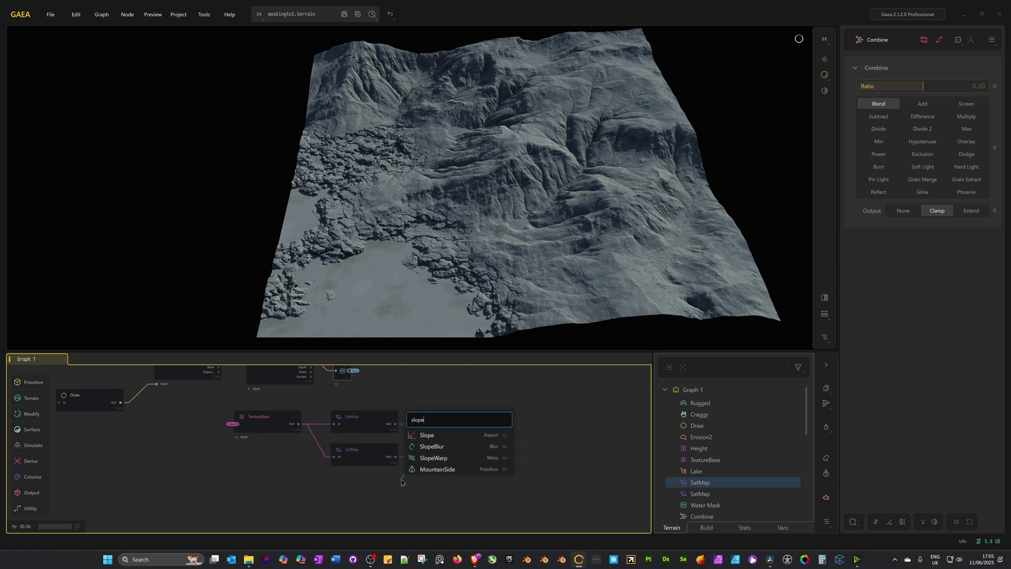
pyautogui.click(426, 436)
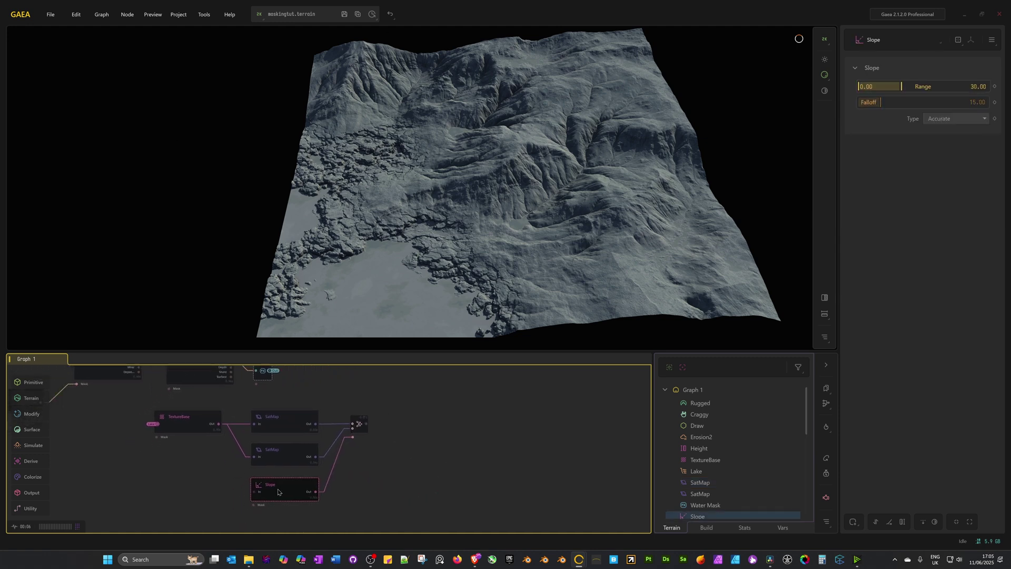
# Feed the Slope node's input from the Lake portal.
pyautogui.rightClick(278, 492)
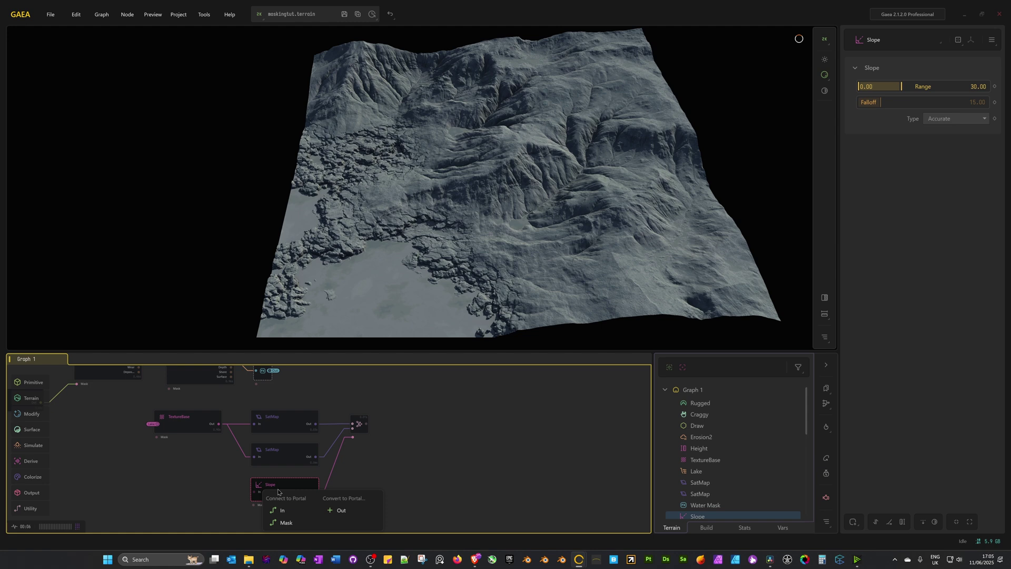
pyautogui.click(287, 512)
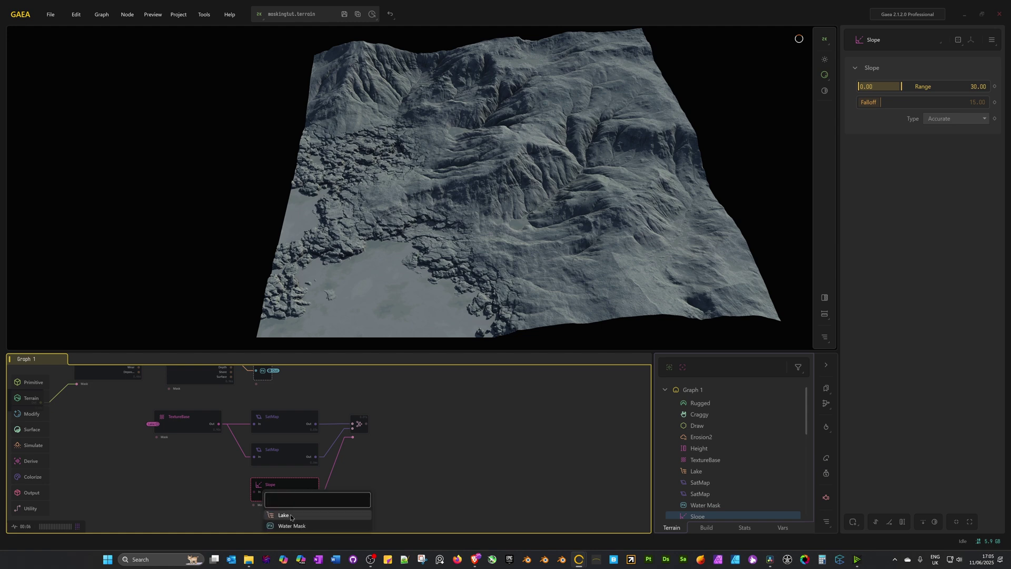
pyautogui.click(284, 515)
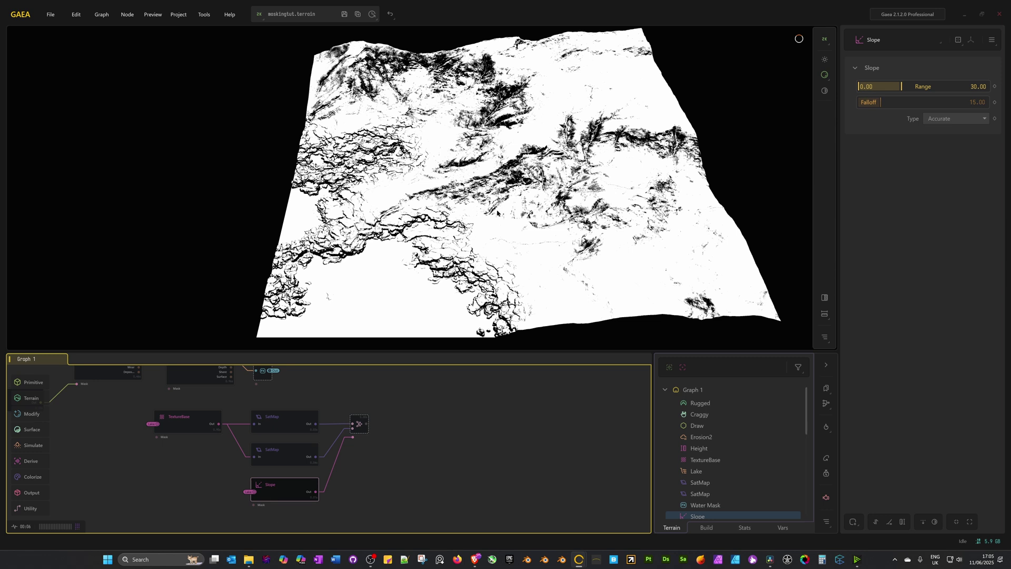
# Invert the Slope mask and preview the rock-and-green Combine result.
pyautogui.click(360, 423)
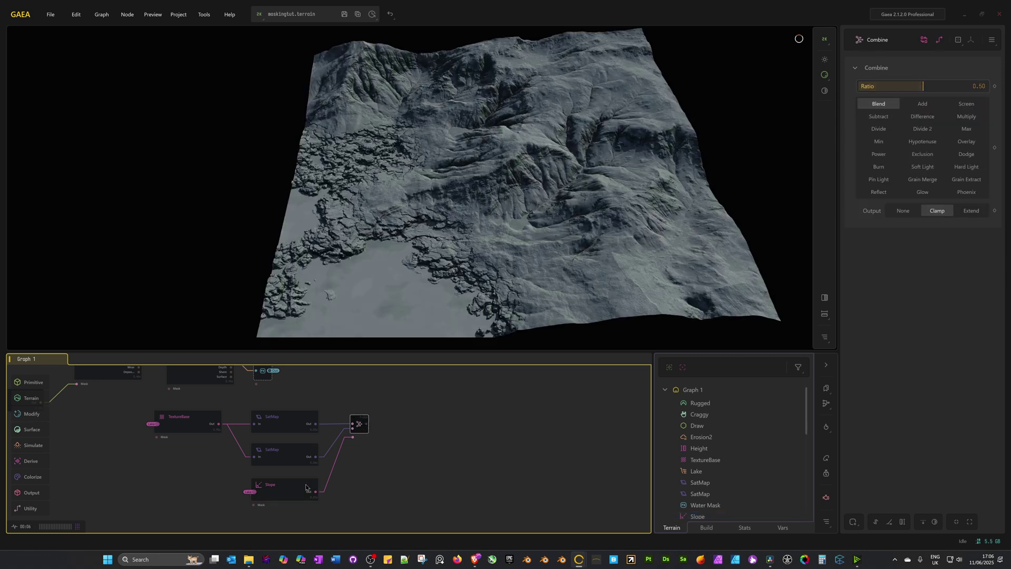
pyautogui.click(272, 489)
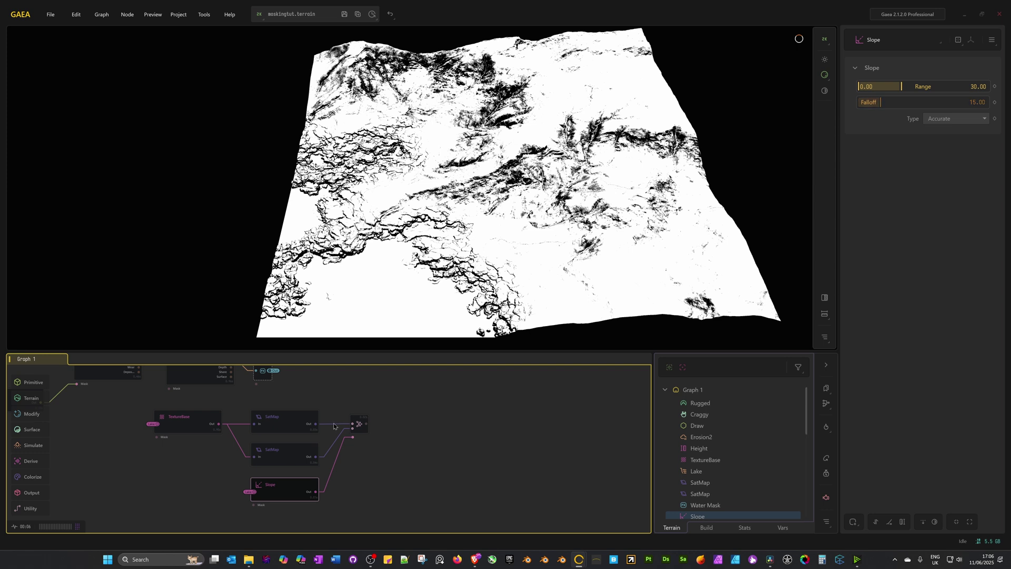
pyautogui.click(359, 424)
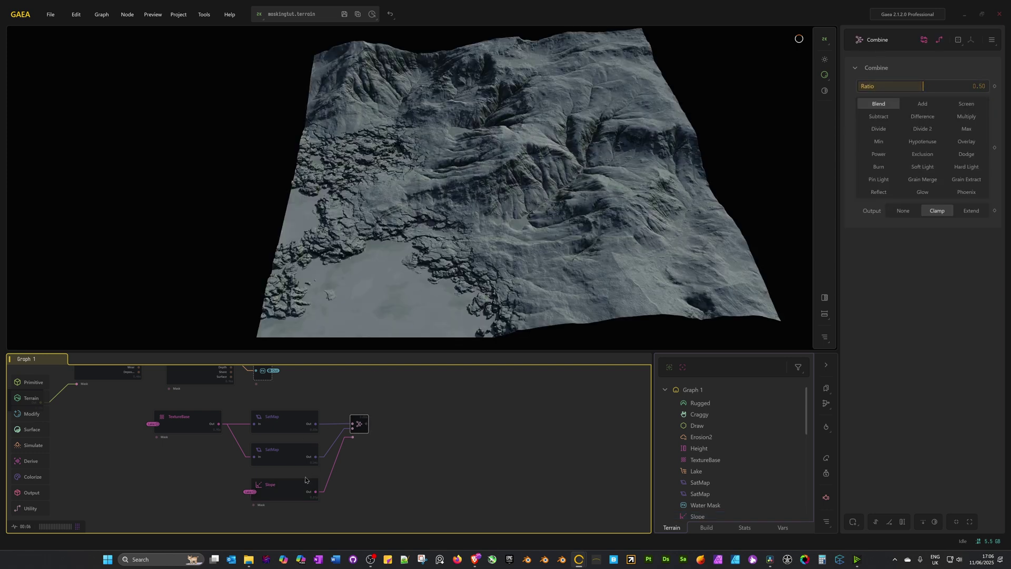
pyautogui.click(291, 494)
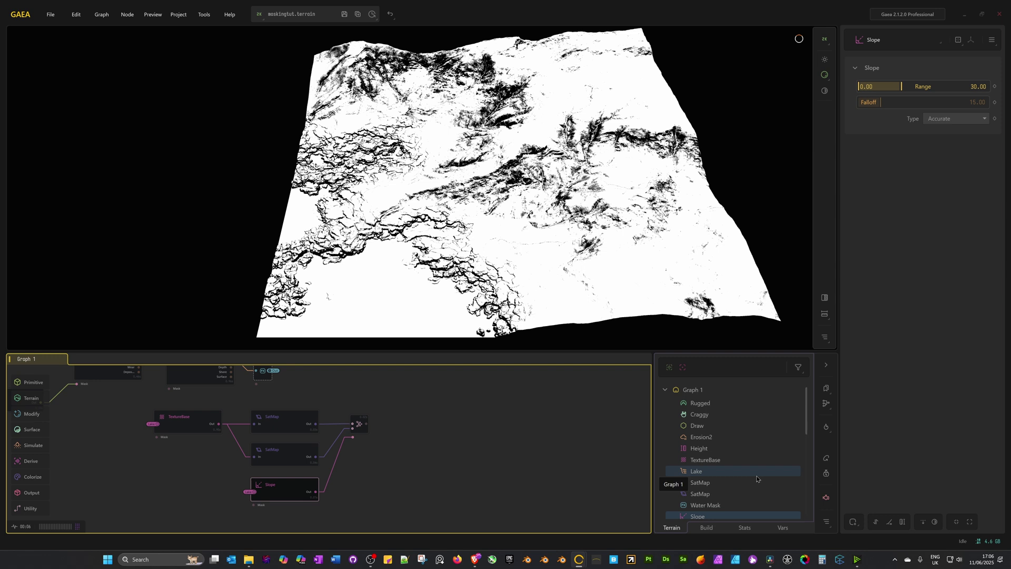
pyautogui.click(934, 522)
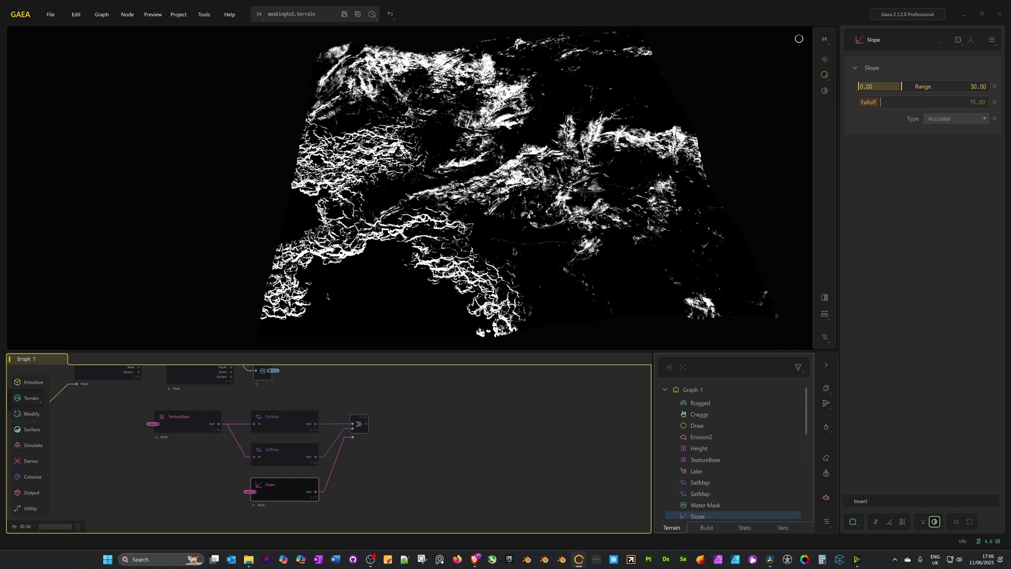
pyautogui.click(358, 420)
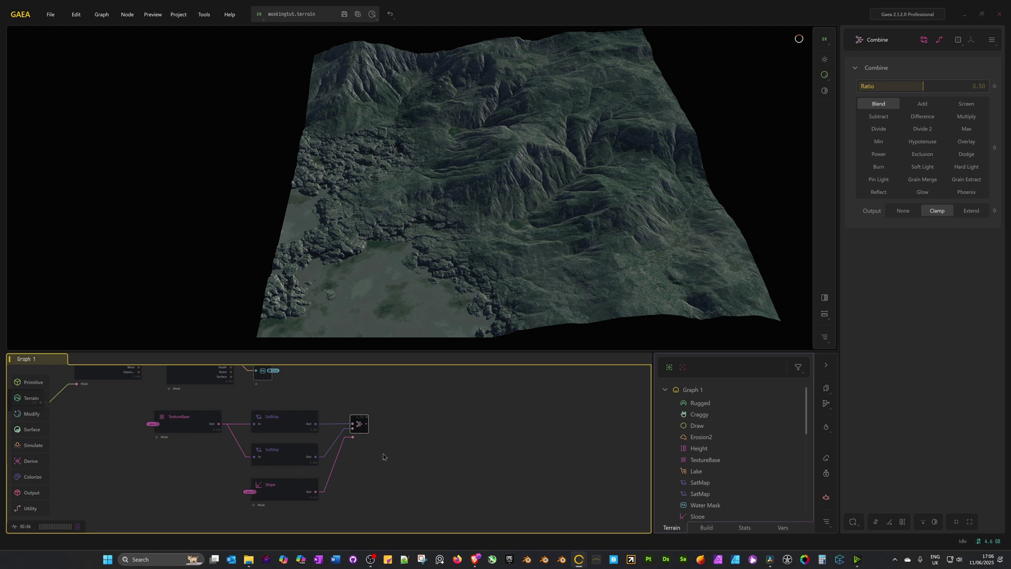
# Narrow the Slope node's Range from 30 to about 20.07.
pyautogui.click(296, 490)
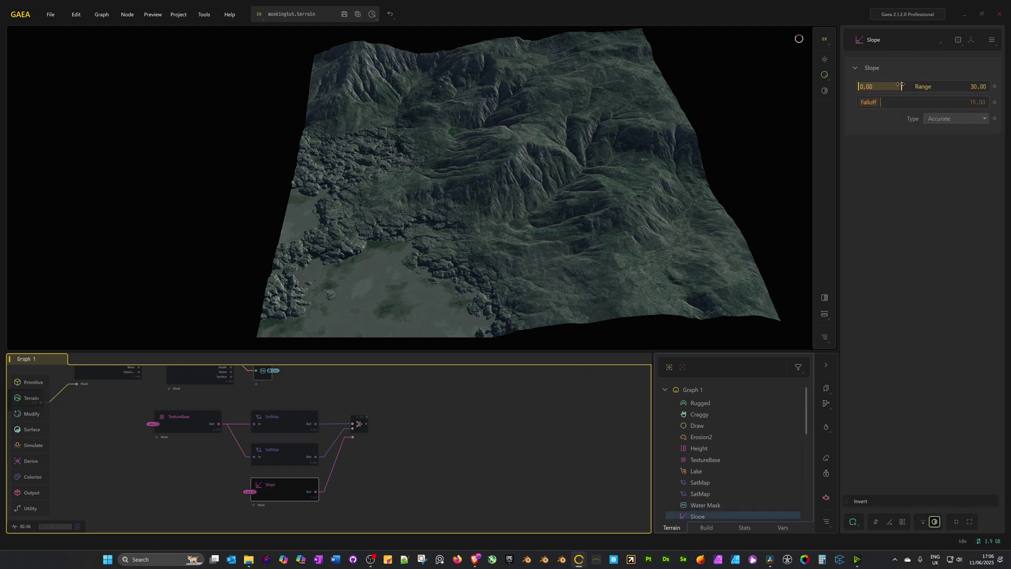
pyautogui.moveTo(900, 86)
pyautogui.mouseDown()
pyautogui.moveTo(877, 84)
pyautogui.moveTo(887, 85)
pyautogui.mouseUp()
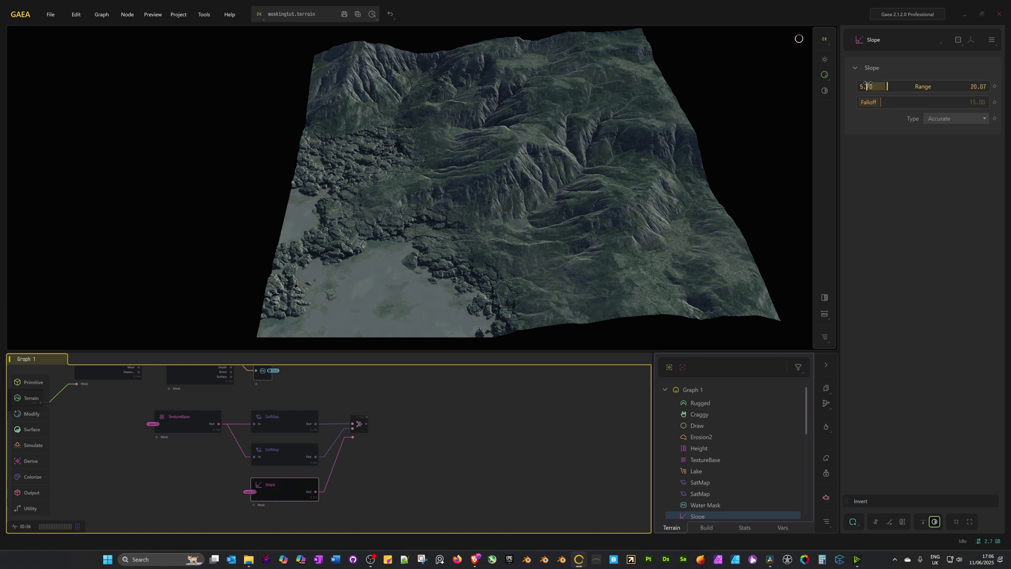
# Give the lower SatMap the first pale grey Sand swatch after trying Rock swatches, keeping Equalize enhancement.
pyautogui.click(285, 452)
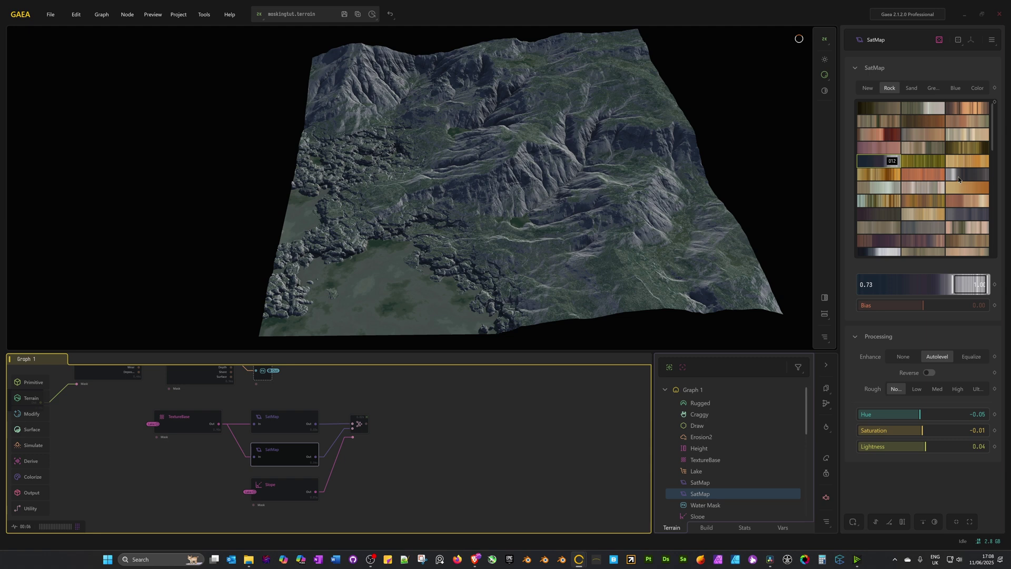
pyautogui.click(918, 190)
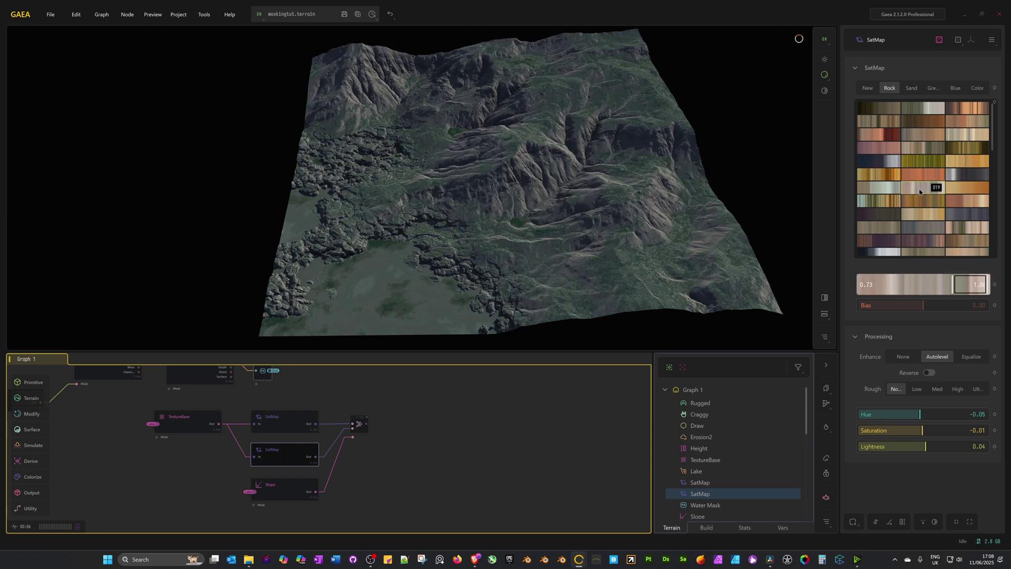
pyautogui.scroll(-3, 919, 191)
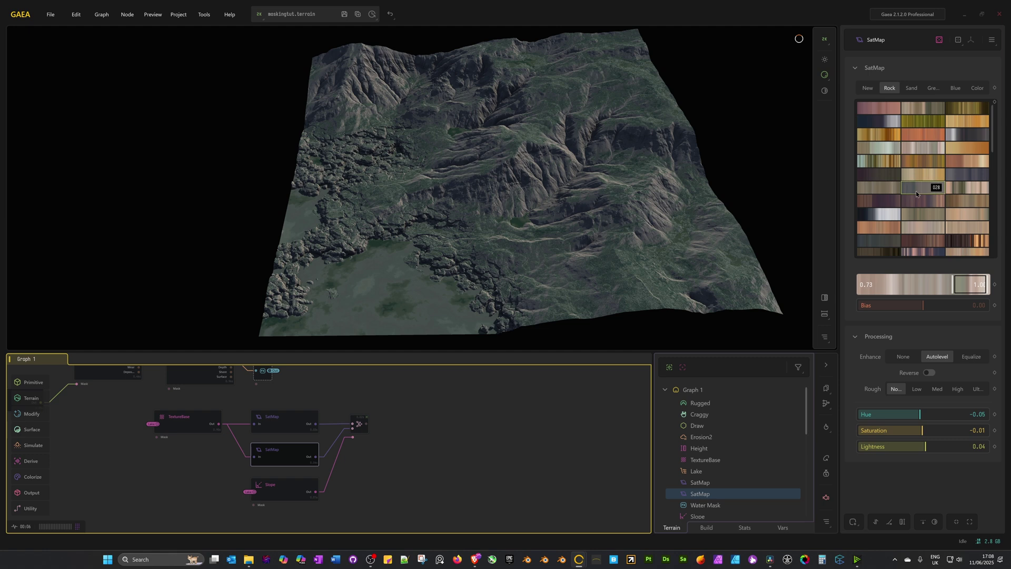
pyautogui.click(964, 180)
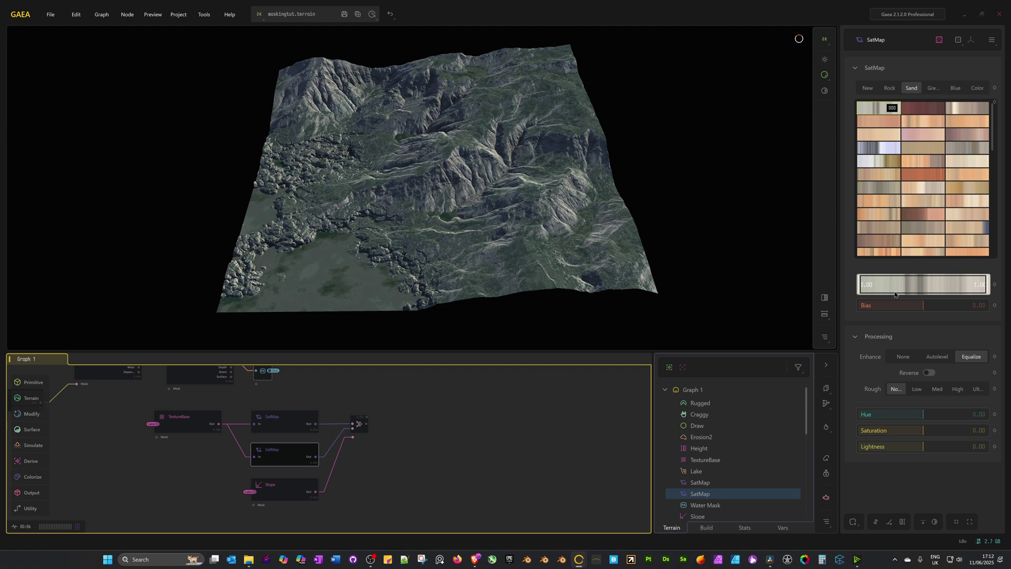
pyautogui.click(938, 358)
pyautogui.click(973, 358)
pyautogui.moveTo(499, 210); pyautogui.dragTo(412, 227)
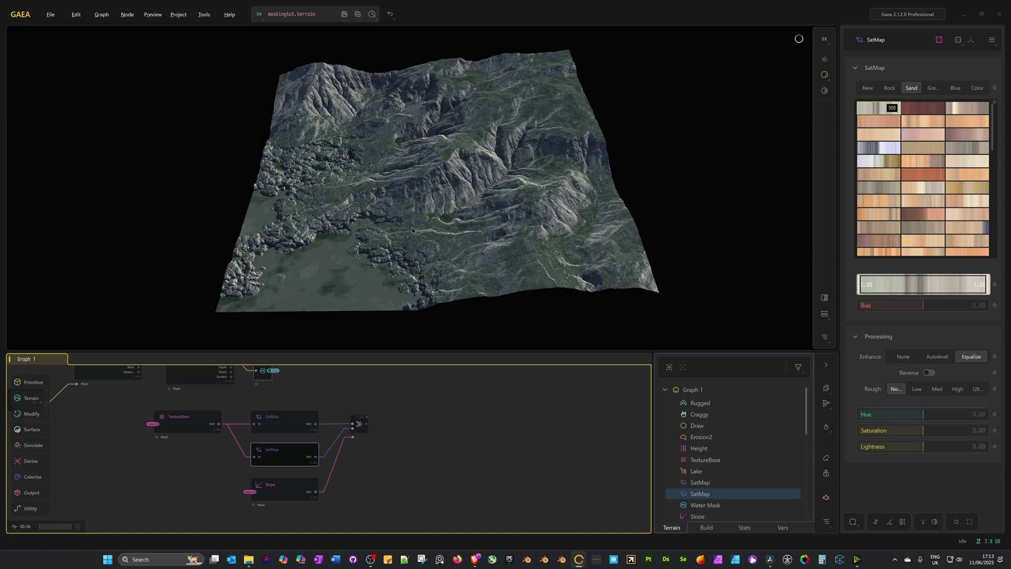
pyautogui.moveTo(413, 257); pyautogui.dragTo(482, 138)
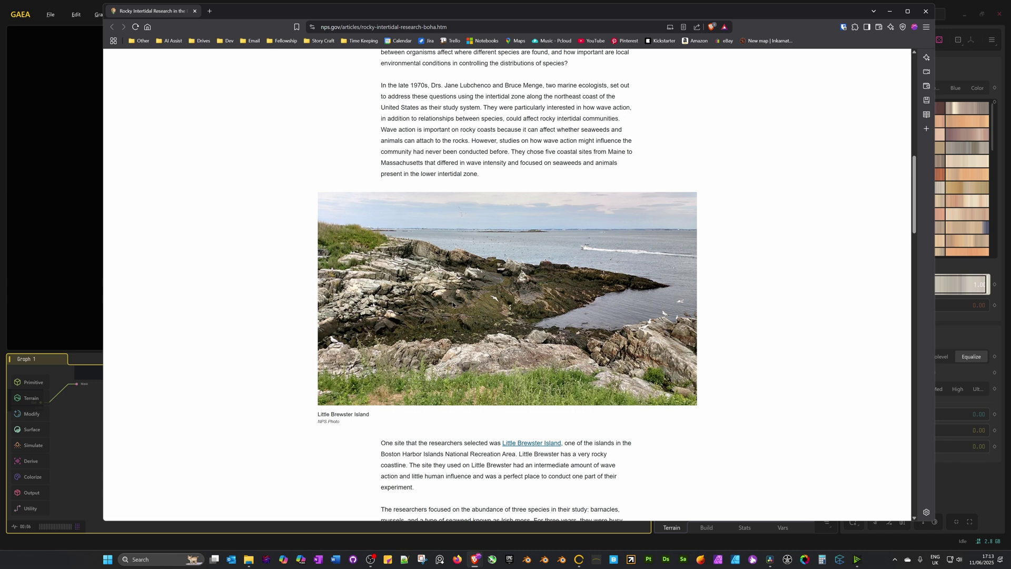
# Branch a SatMap off TextureBase's output via the 'sat' search and show its Green palettes.
pyautogui.hotkey('alt', 'Tab')
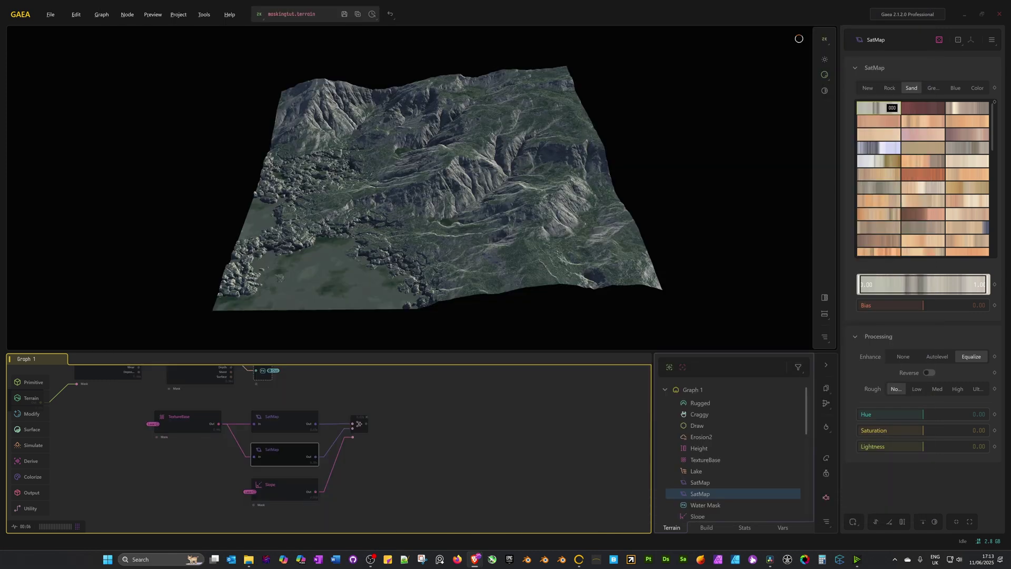
pyautogui.scroll(-2, 238, 463)
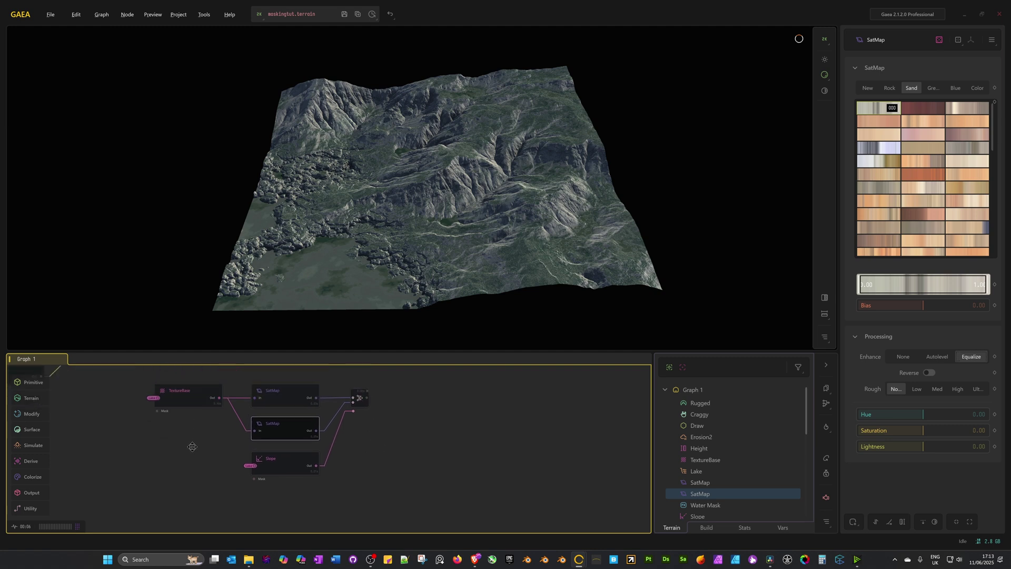
pyautogui.moveTo(216, 402); pyautogui.dragTo(251, 519)
pyautogui.write('satmap')
pyautogui.press('Return')
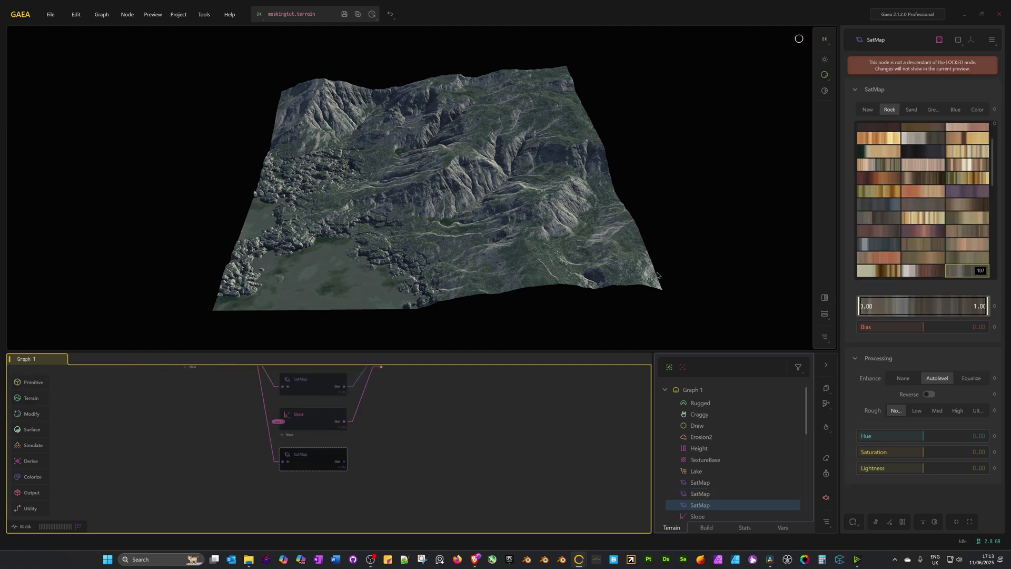
pyautogui.click(932, 110)
# Preview the Combine result and the new SatMap's brownish-green colouring on the terrain.
pyautogui.moveTo(391, 380); pyautogui.dragTo(359, 413, button='middle')
pyautogui.click(356, 422)
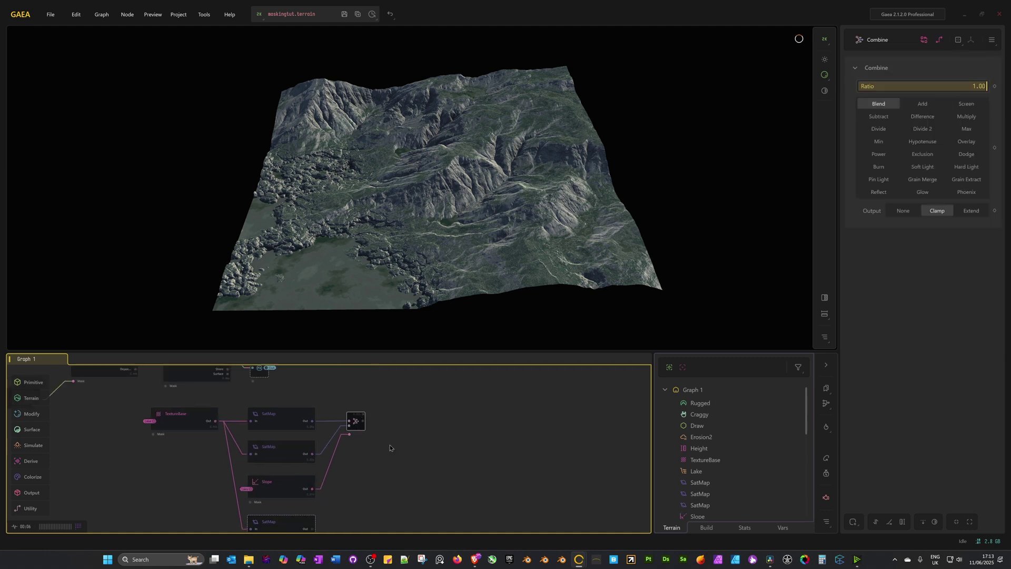
pyautogui.moveTo(402, 466); pyautogui.dragTo(458, 409, button='middle')
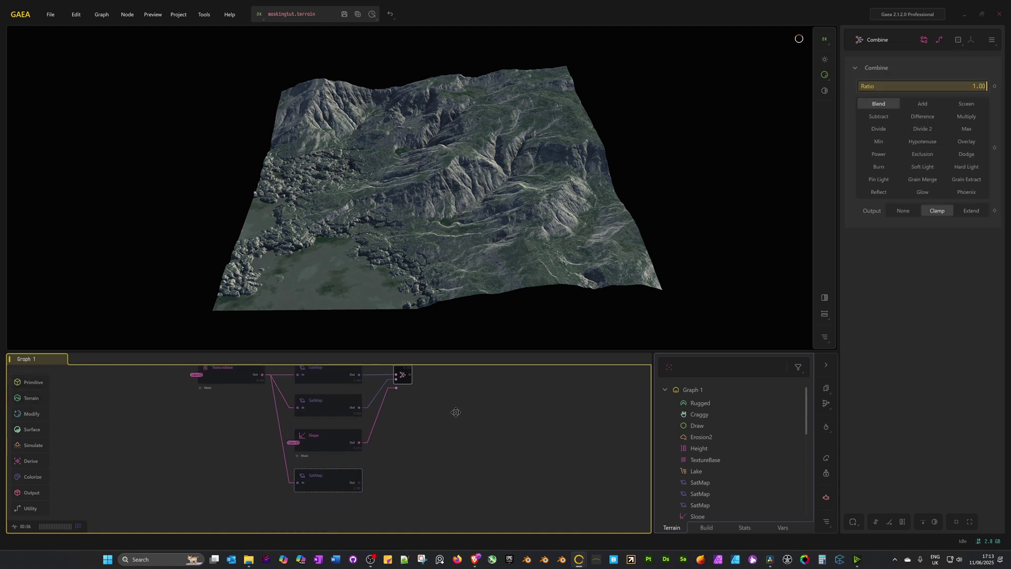
pyautogui.click(340, 467)
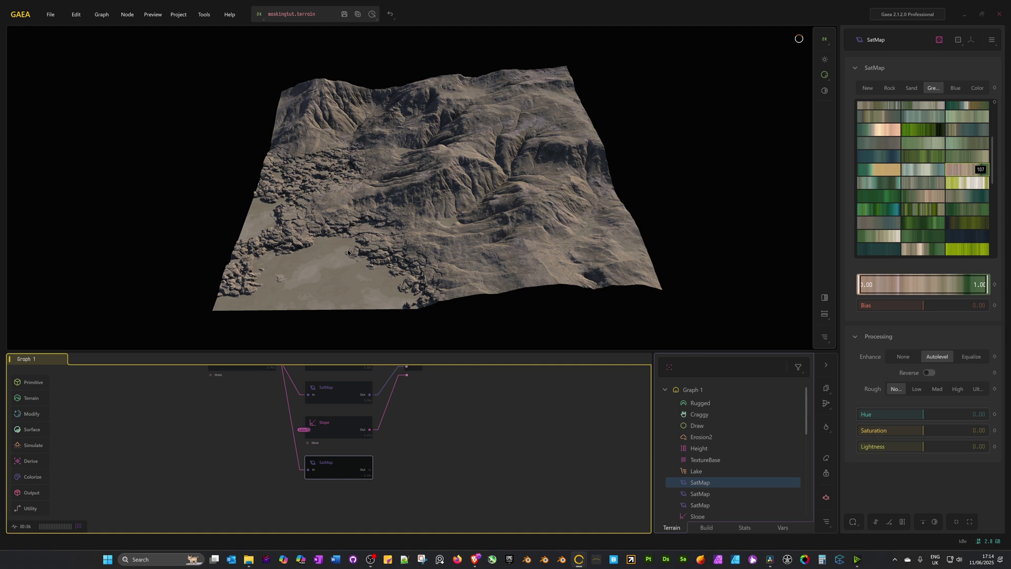
pyautogui.scroll(5, 348, 253)
pyautogui.scroll(-8, 391, 194)
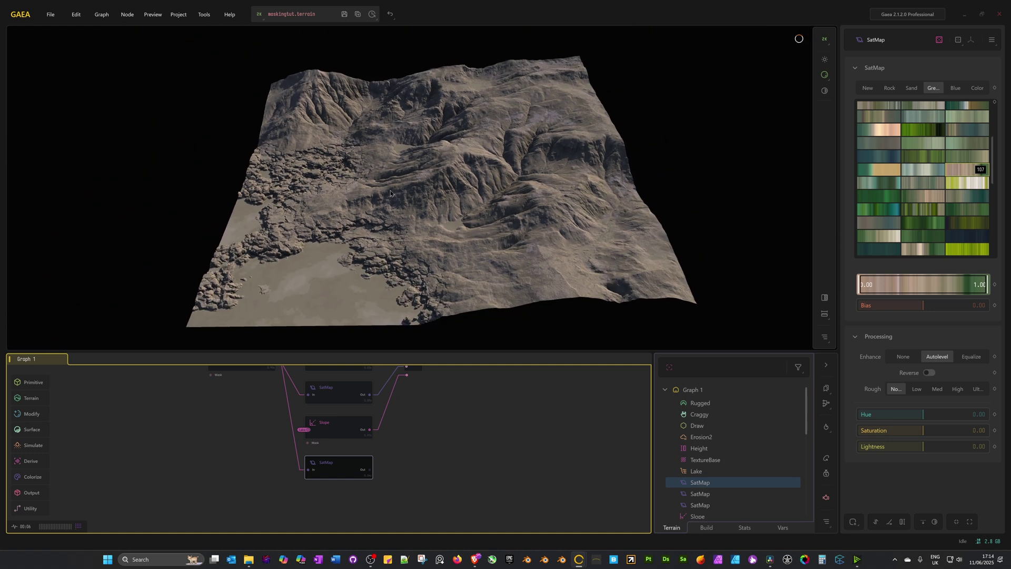
pyautogui.moveTo(491, 407); pyautogui.dragTo(483, 436, button='middle')
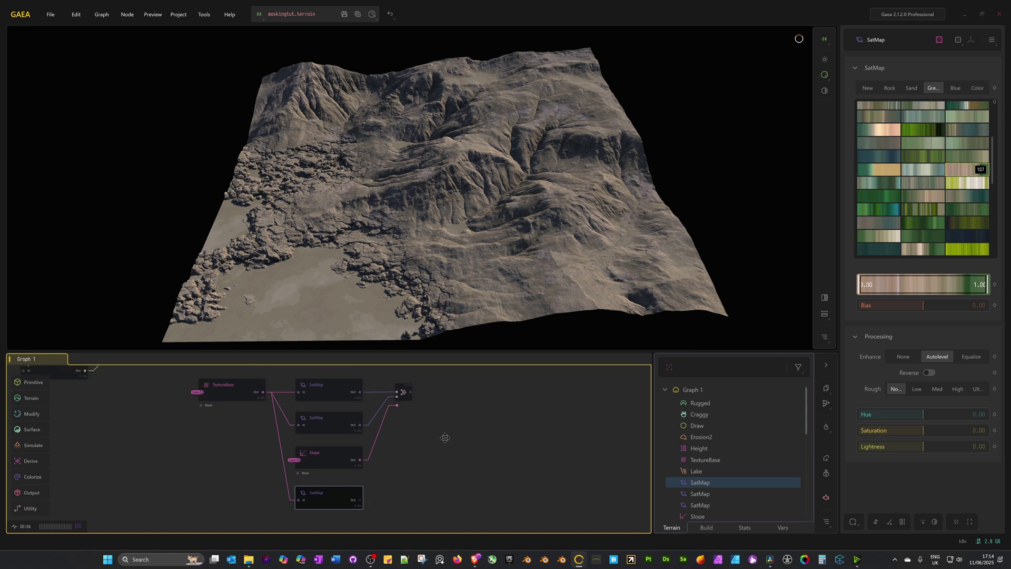
# Join the first Combine output and the new SatMap with a second Combine, moved right.
pyautogui.moveTo(406, 398); pyautogui.dragTo(412, 420)
pyautogui.moveTo(434, 481); pyautogui.dragTo(434, 465, button='middle')
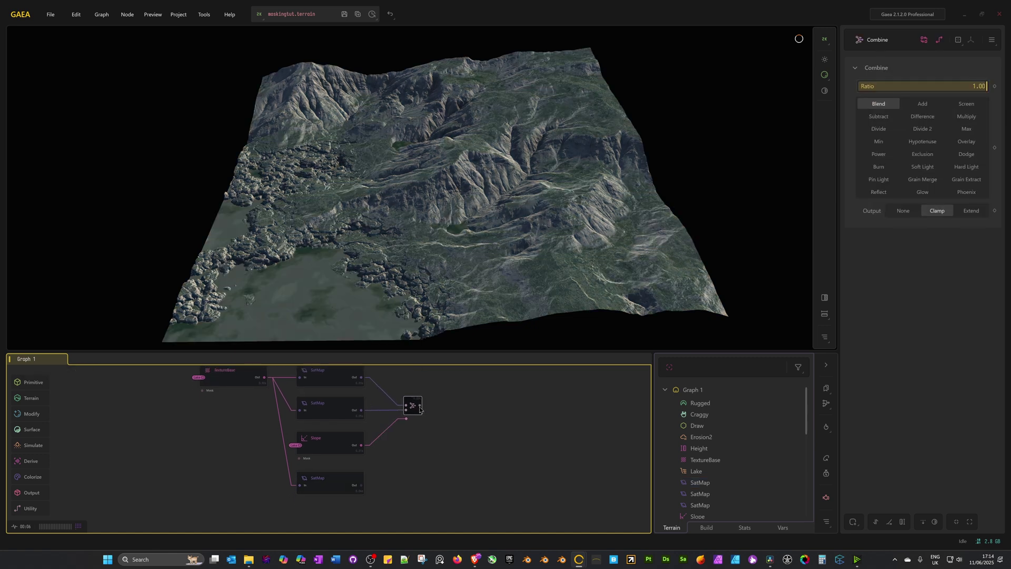
pyautogui.moveTo(465, 467); pyautogui.dragTo(363, 488)
pyautogui.moveTo(362, 489); pyautogui.dragTo(363, 490)
pyautogui.moveTo(443, 441); pyautogui.dragTo(471, 442)
# Preview the Height node's mask on the terrain.
pyautogui.moveTo(306, 362); pyautogui.dragTo(447, 521, button='middle')
pyautogui.click(306, 422)
pyautogui.moveTo(435, 424); pyautogui.dragTo(505, 424, button='middle')
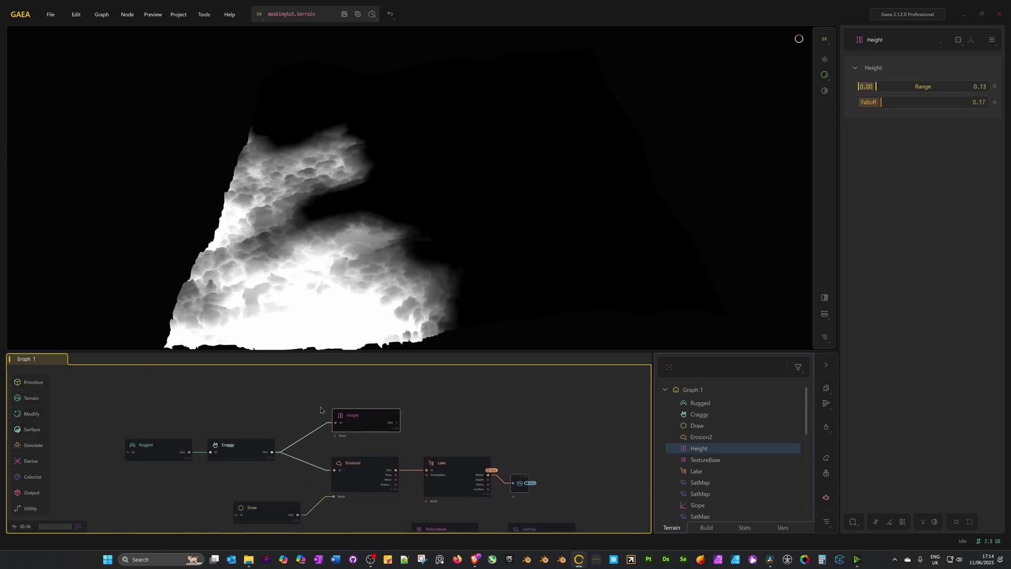
# Set the Height Falloff to 0.12 and convert the Height output into an Out portal.
pyautogui.click(874, 103)
pyautogui.click(874, 103)
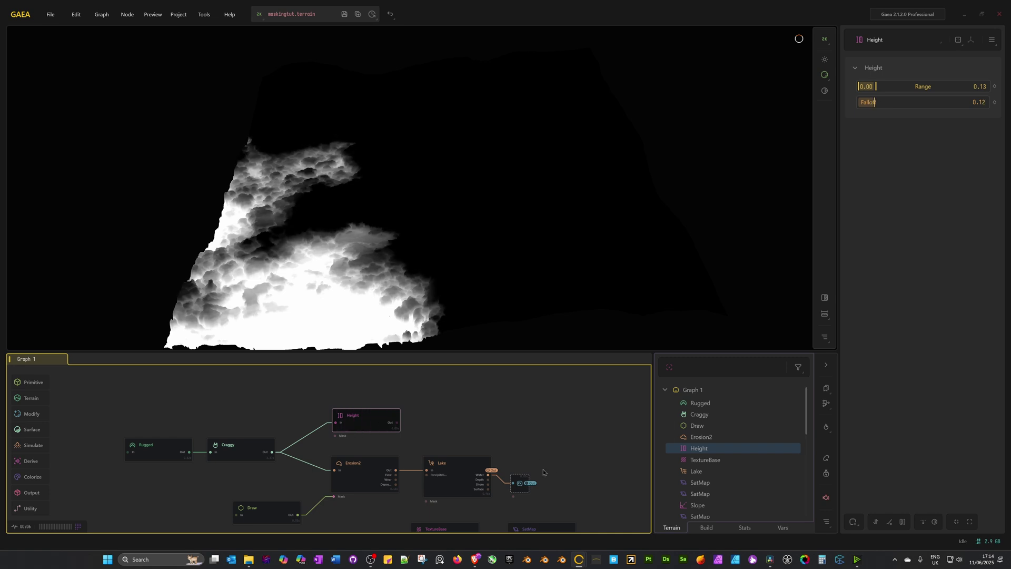
pyautogui.rightClick(372, 429)
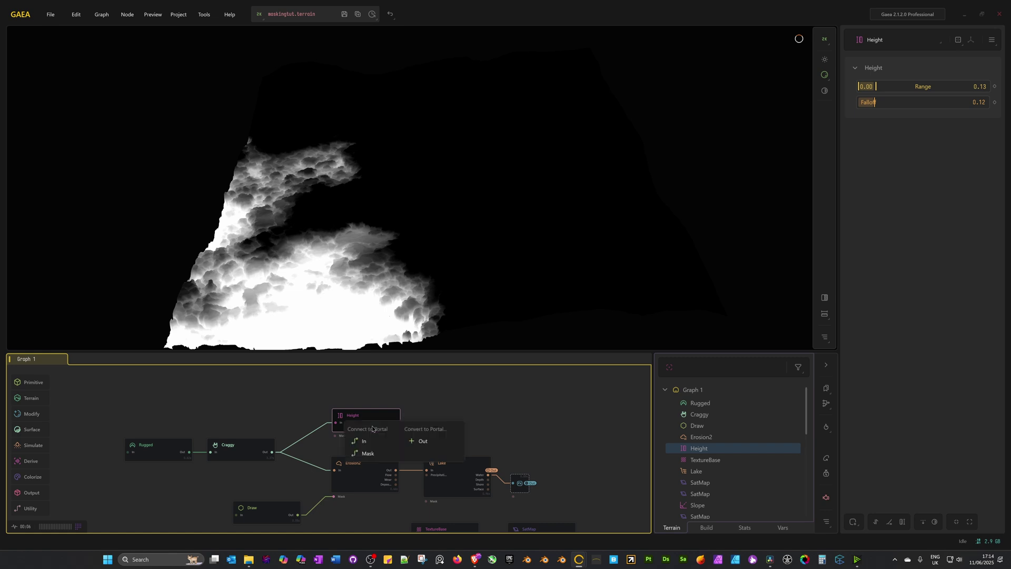
pyautogui.click(424, 441)
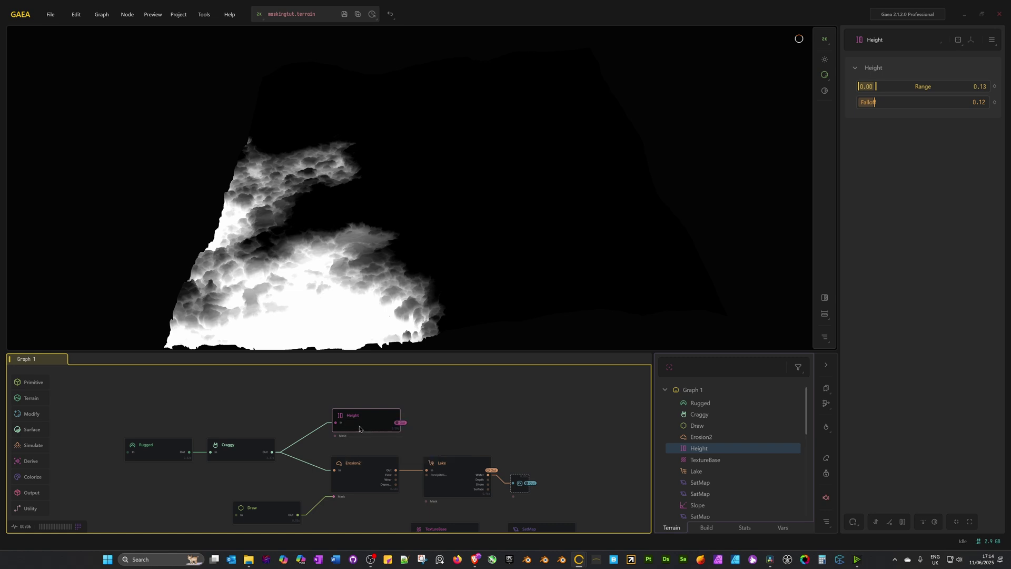
pyautogui.moveTo(360, 426); pyautogui.dragTo(193, 310, button='middle')
# Connect the Height portal to the final Combine's Mask input.
pyautogui.click(433, 473)
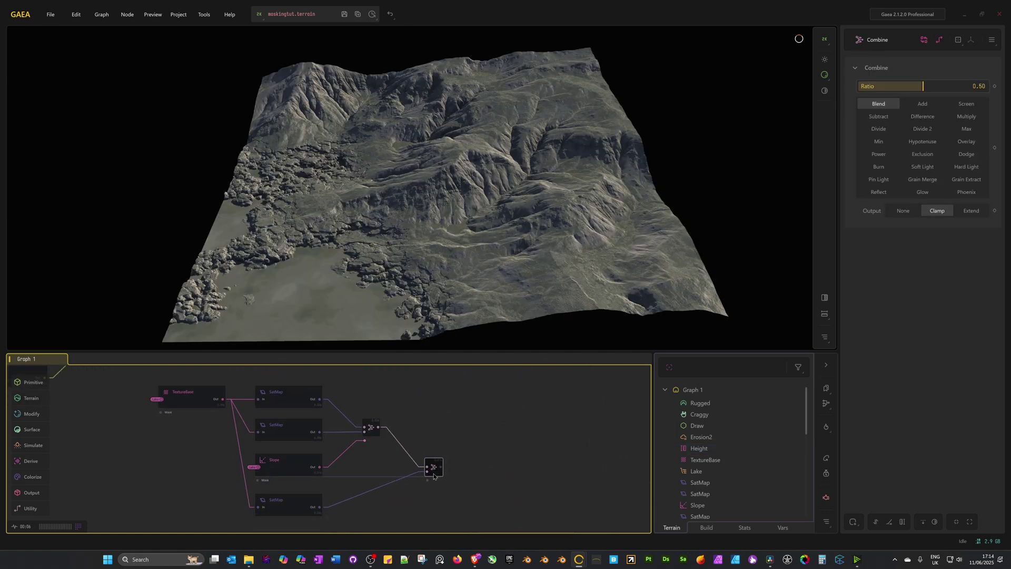
pyautogui.moveTo(433, 476); pyautogui.dragTo(431, 494)
pyautogui.rightClick(434, 489)
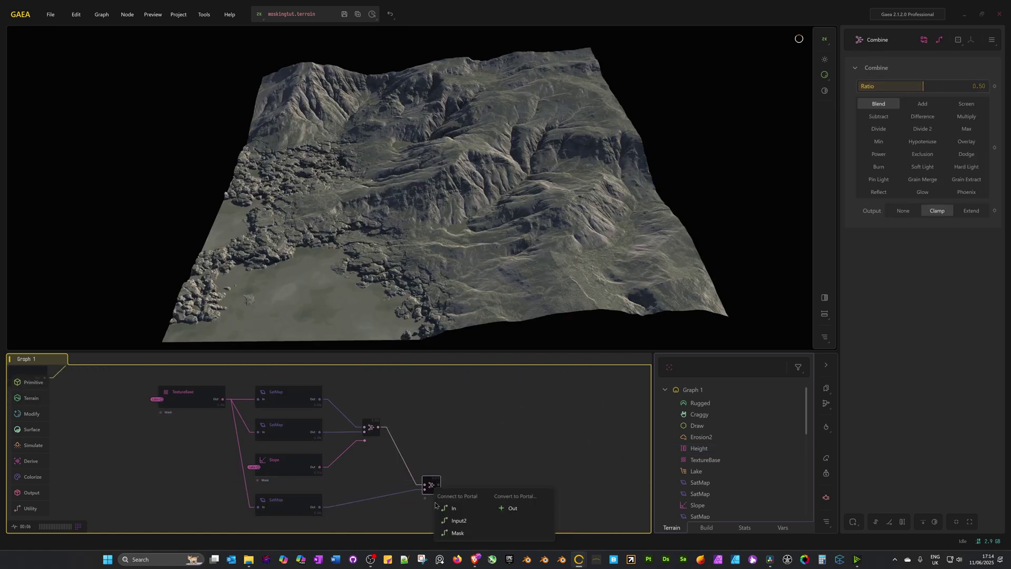
pyautogui.click(450, 533)
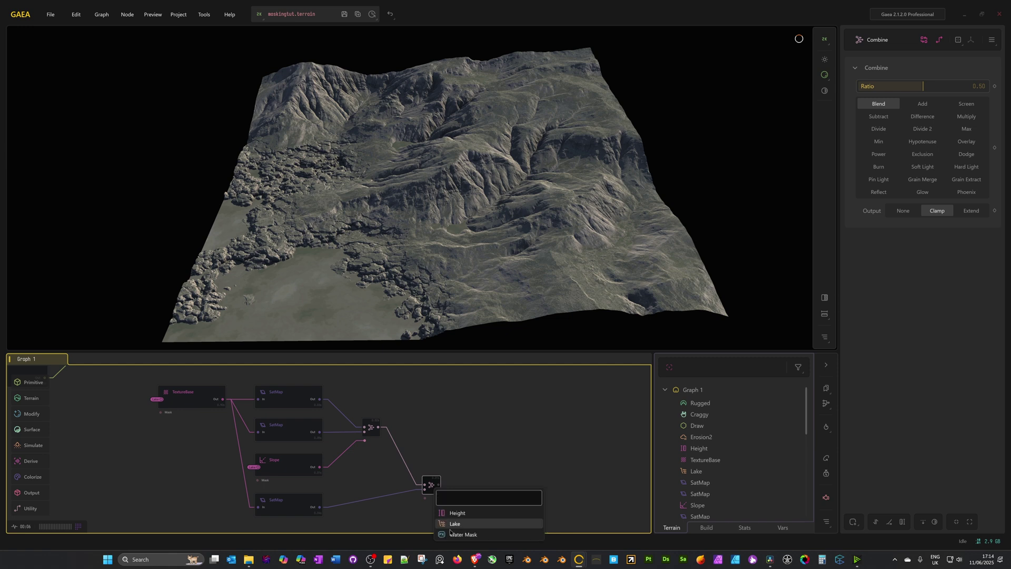
pyautogui.click(471, 514)
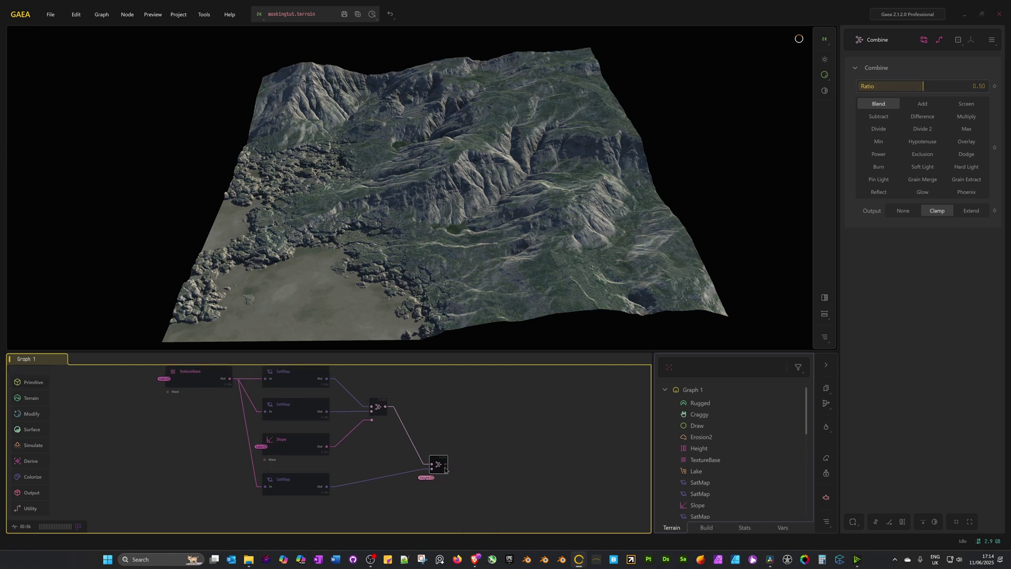
pyautogui.moveTo(440, 468); pyautogui.dragTo(440, 485)
# Raise the masked Combine's Ratio to 1.00 and zoom out the node graph.
pyautogui.moveTo(923, 87); pyautogui.dragTo(1008, 72)
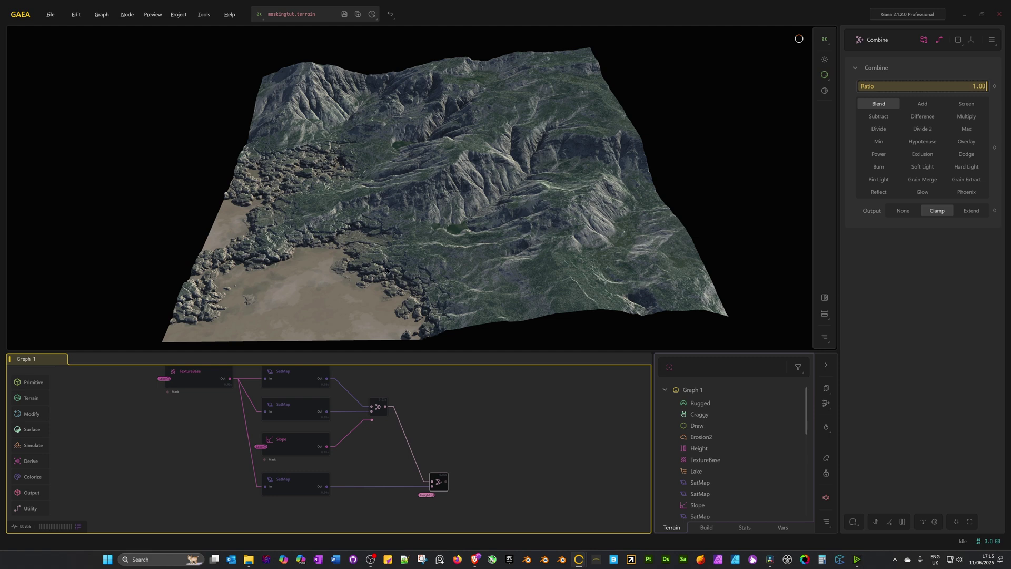
pyautogui.scroll(3, 398, 264)
pyautogui.scroll(-3, 398, 264)
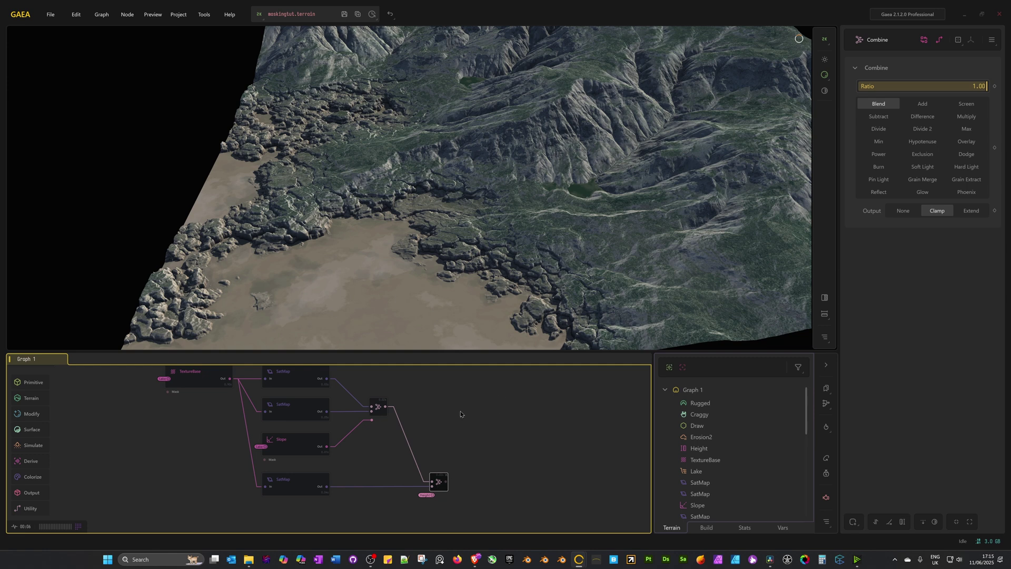
pyautogui.scroll(-2, 459, 410)
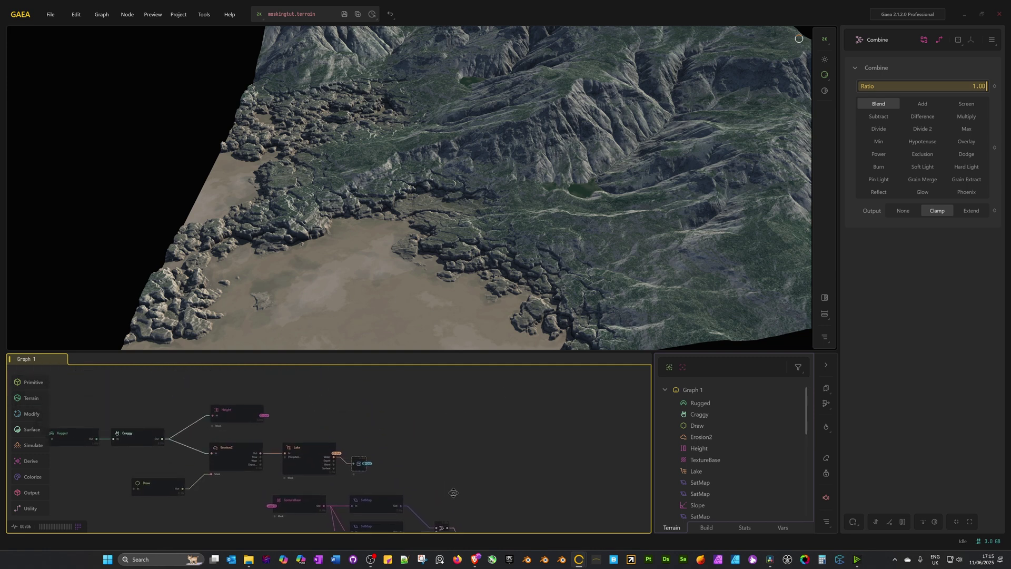
# Drag the Height node's Range upper end from 0.13 to 0.20.
pyautogui.click(248, 432)
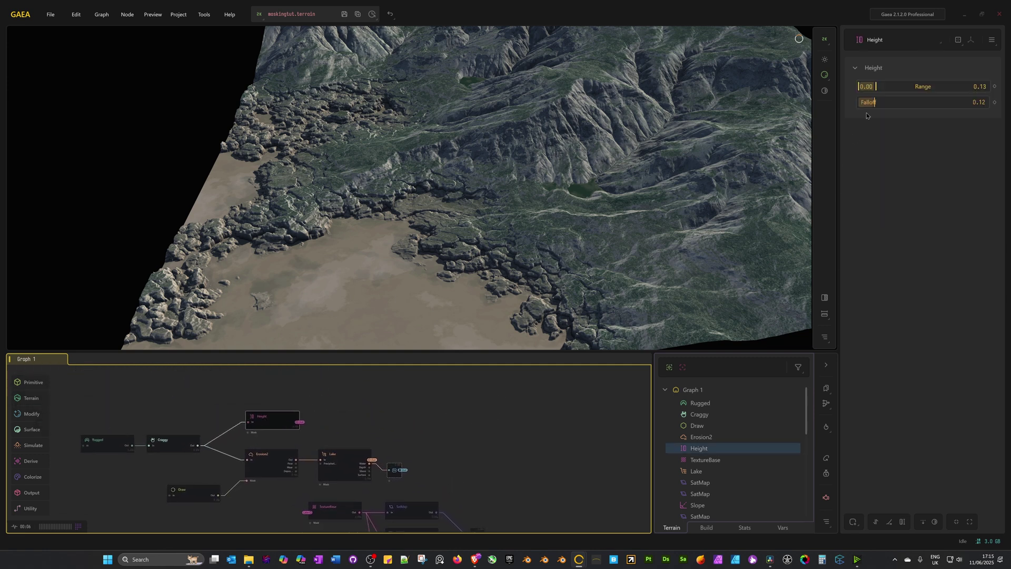
pyautogui.scroll(-2, 493, 197)
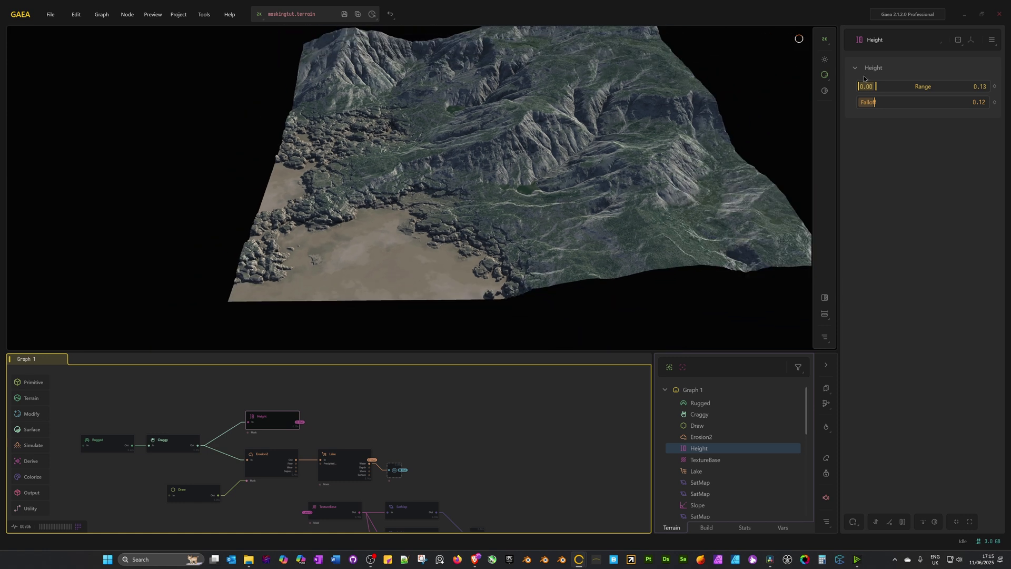
pyautogui.moveTo(880, 90); pyautogui.dragTo(886, 85)
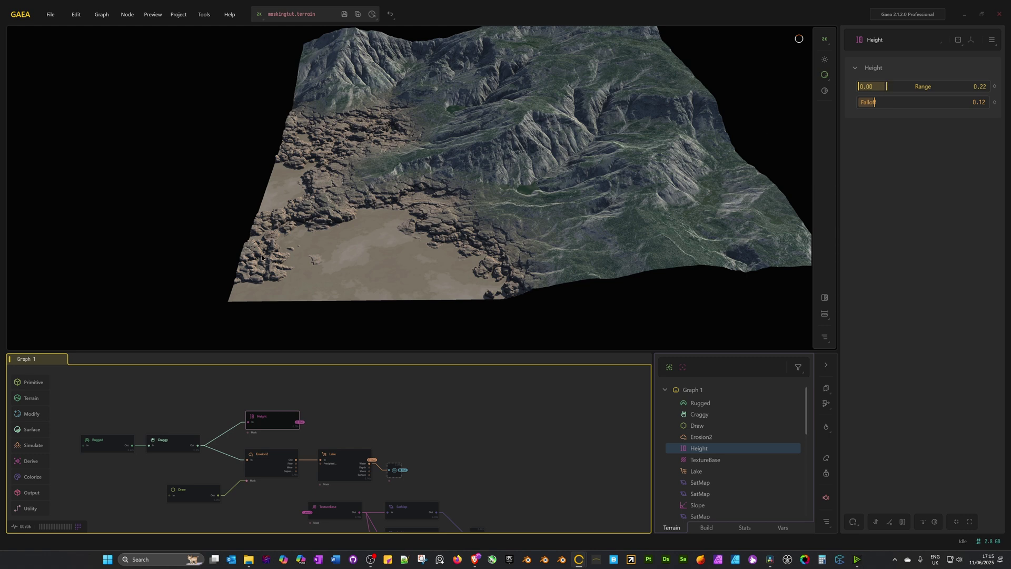
pyautogui.moveTo(886, 86); pyautogui.dragTo(885, 85)
pyautogui.moveTo(527, 526); pyautogui.dragTo(430, 414, button='middle')
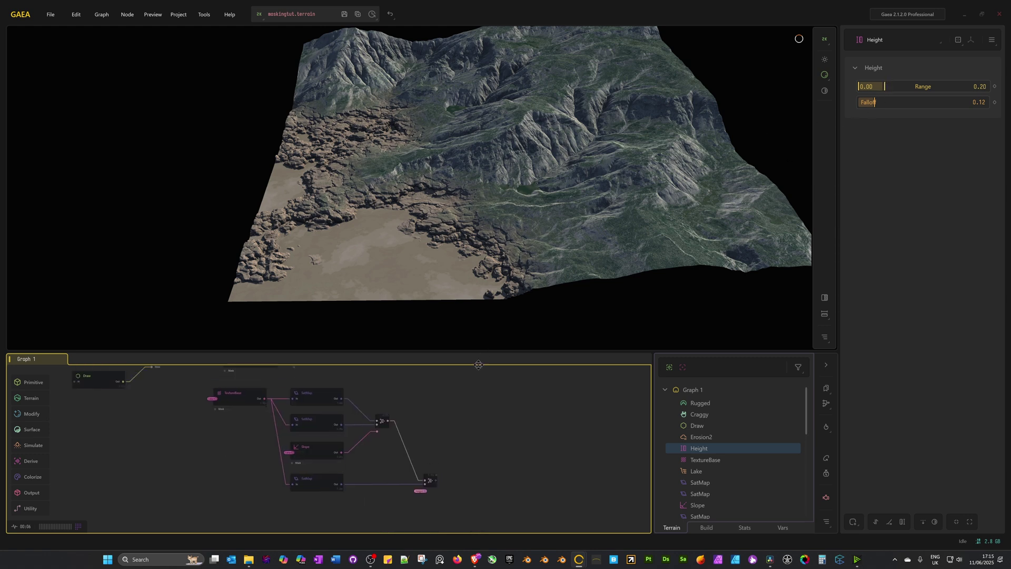
# Lower the height-masked Combine's Ratio to 0.79 and give the bottom SatMap green gradient 124.
pyautogui.click(430, 483)
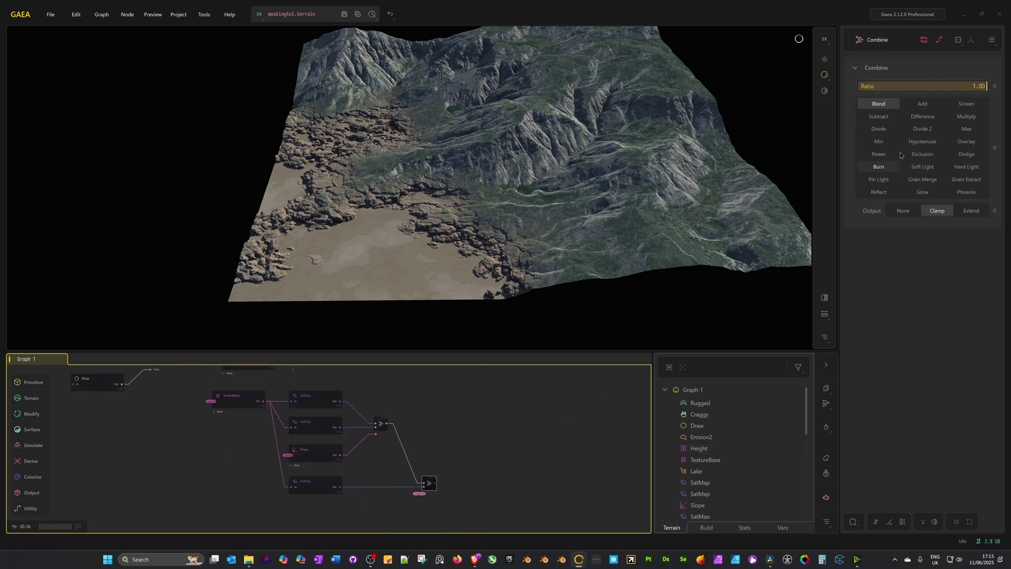
pyautogui.moveTo(982, 87); pyautogui.dragTo(960, 86)
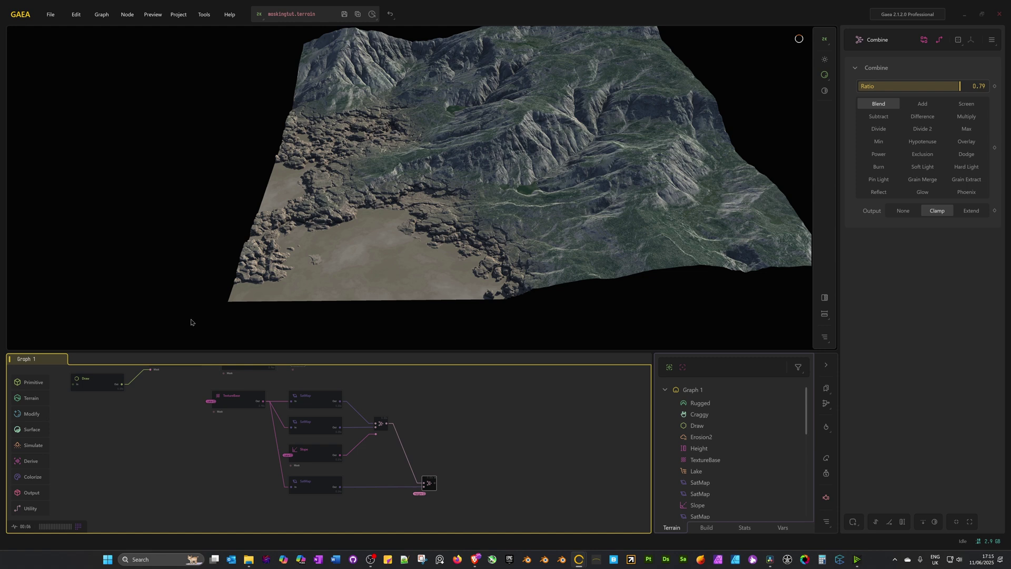
pyautogui.click(315, 485)
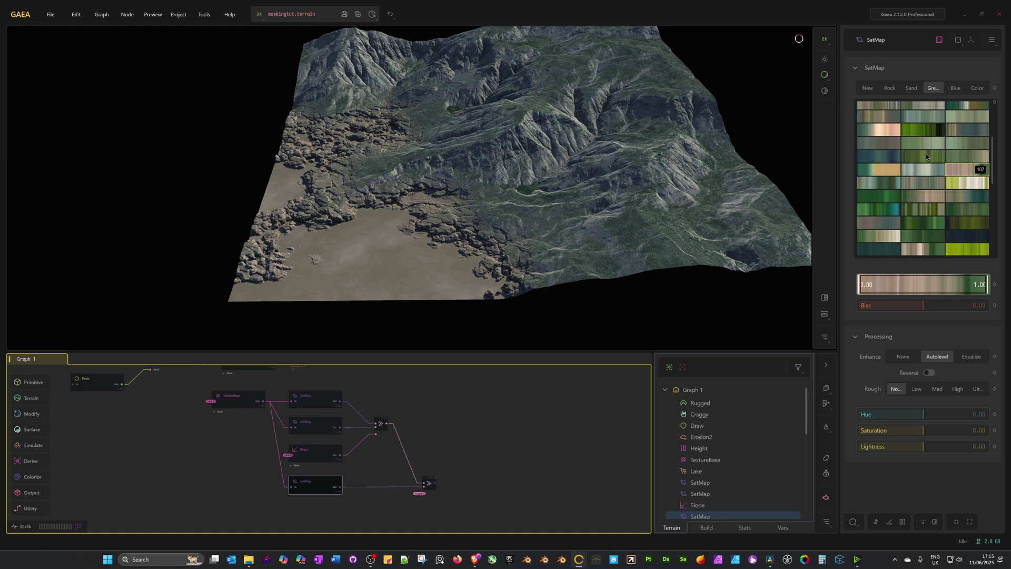
pyautogui.scroll(-3, 926, 184)
pyautogui.click(926, 209)
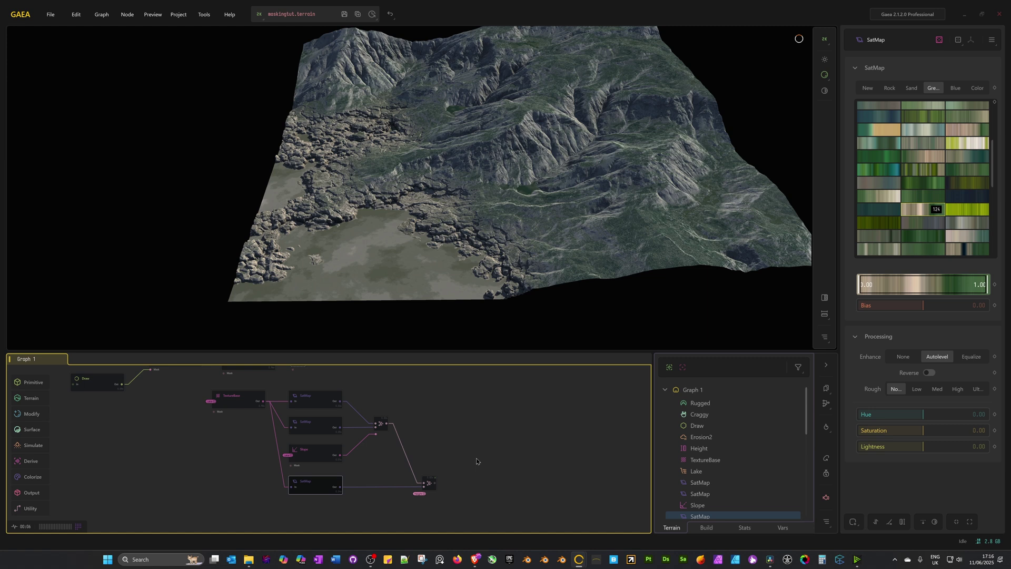
pyautogui.moveTo(493, 482); pyautogui.dragTo(463, 448, button='middle')
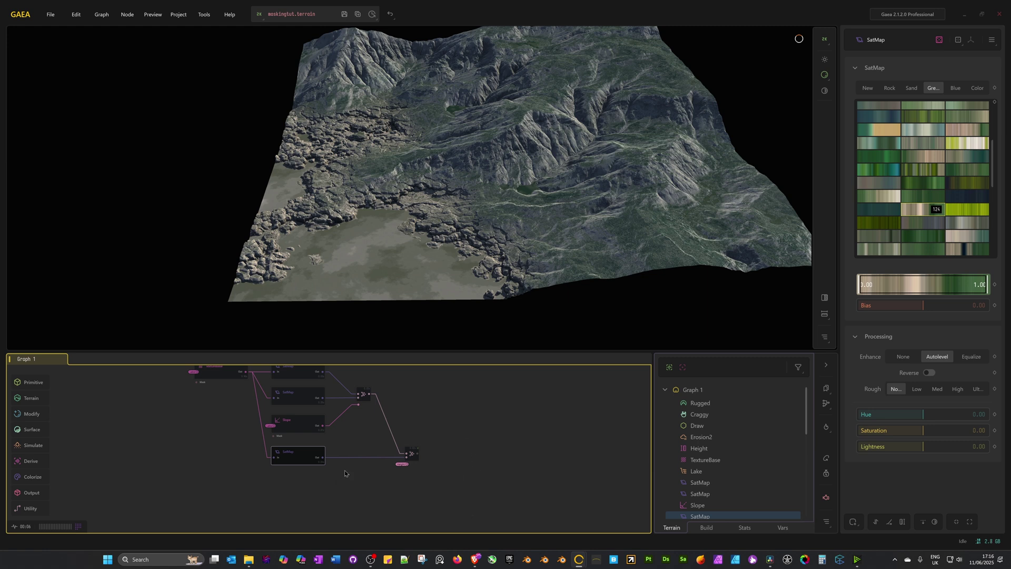
# Add a fourth SatMap off TextureBase and join the previous result to it with a new Combine.
pyautogui.moveTo(345, 469); pyautogui.dragTo(354, 476, button='middle')
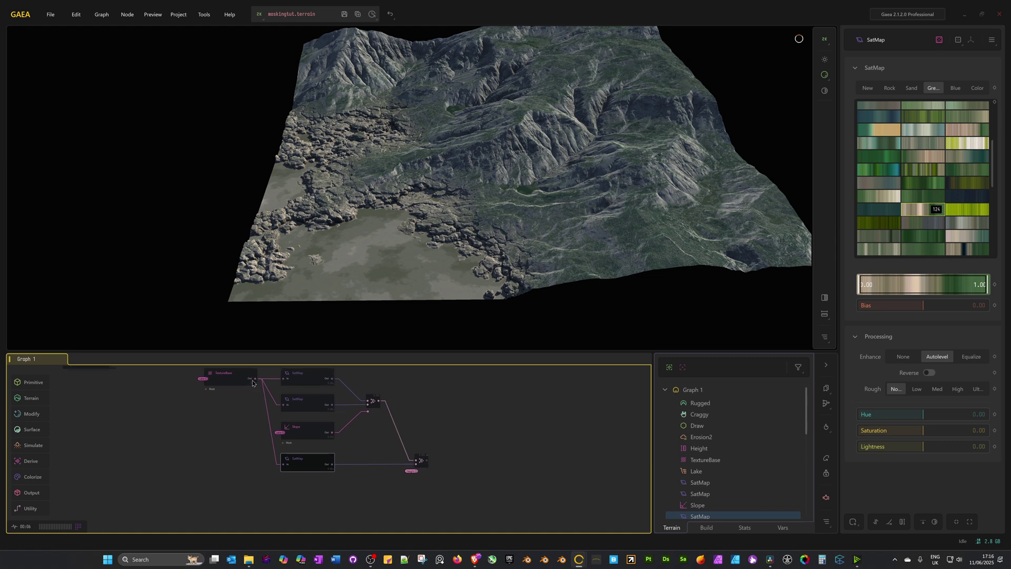
pyautogui.moveTo(253, 383); pyautogui.dragTo(268, 502)
pyautogui.click(326, 527)
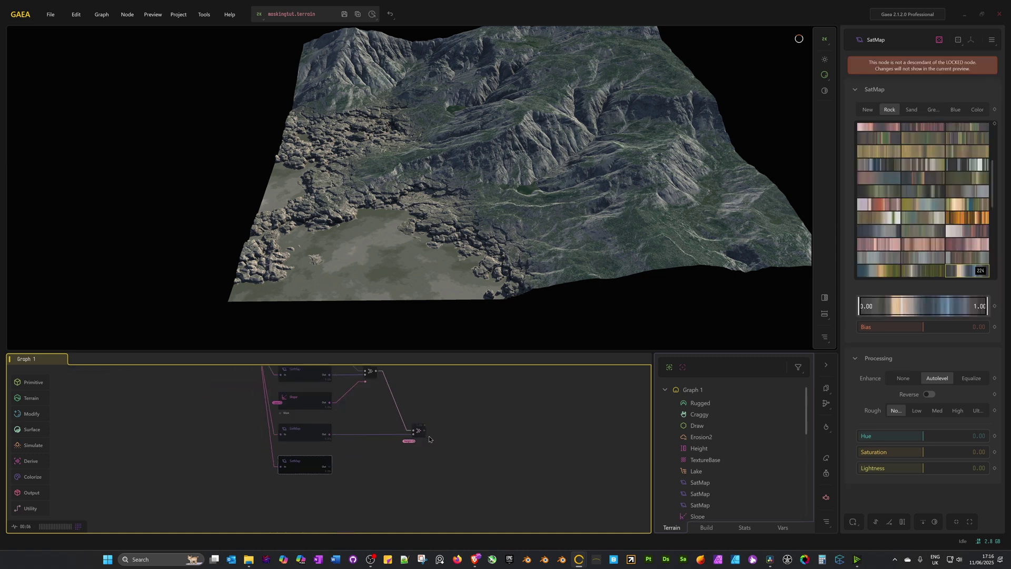
pyautogui.moveTo(404, 487); pyautogui.dragTo(329, 466)
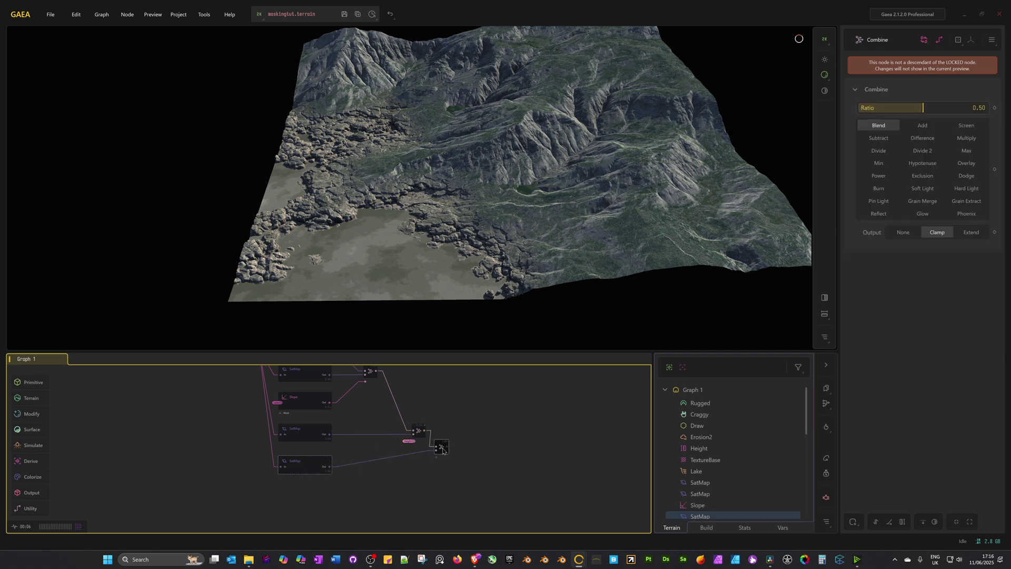
pyautogui.click(419, 431)
pyautogui.scroll(4, 435, 429)
pyautogui.moveTo(432, 472); pyautogui.dragTo(451, 433, button='middle')
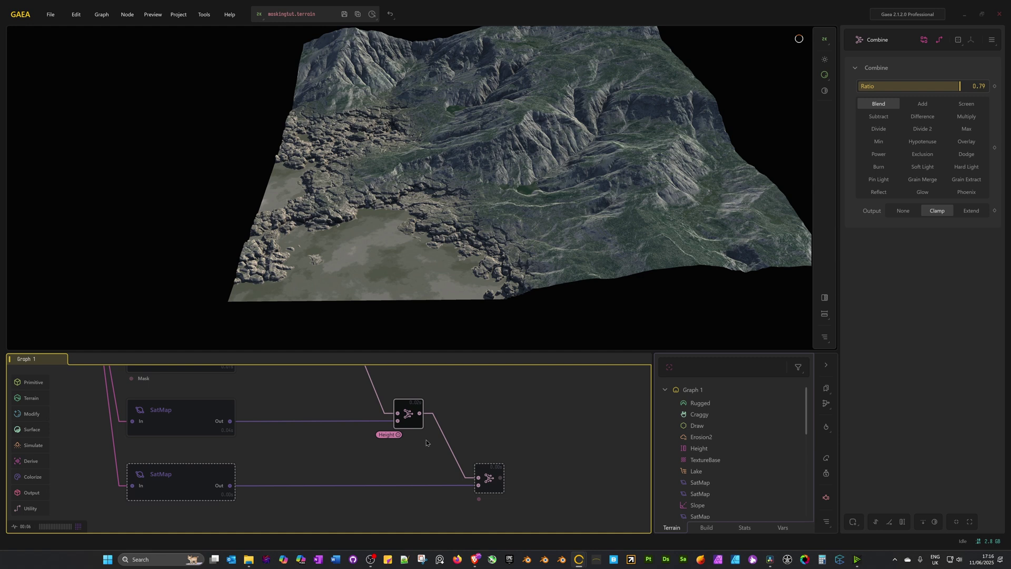
# Colour the new SatMap with Blue gradient preset 018 after trying 010.
pyautogui.click(176, 480)
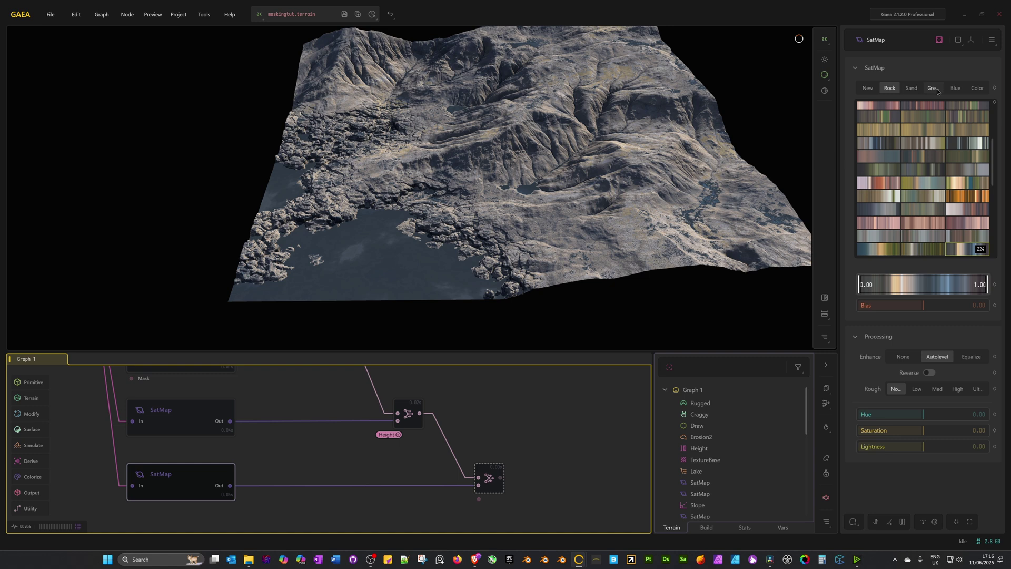
pyautogui.click(961, 89)
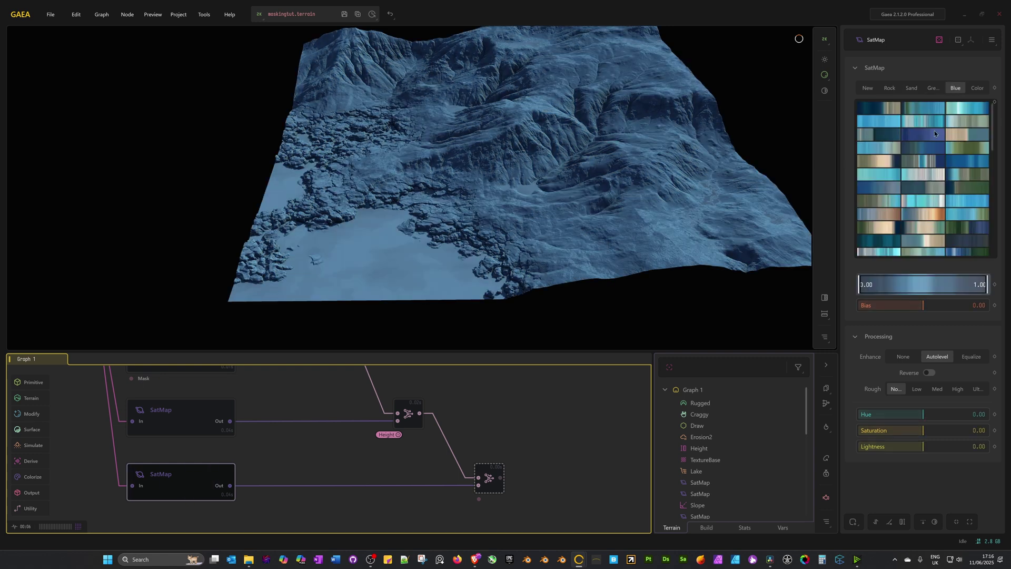
pyautogui.click(922, 148)
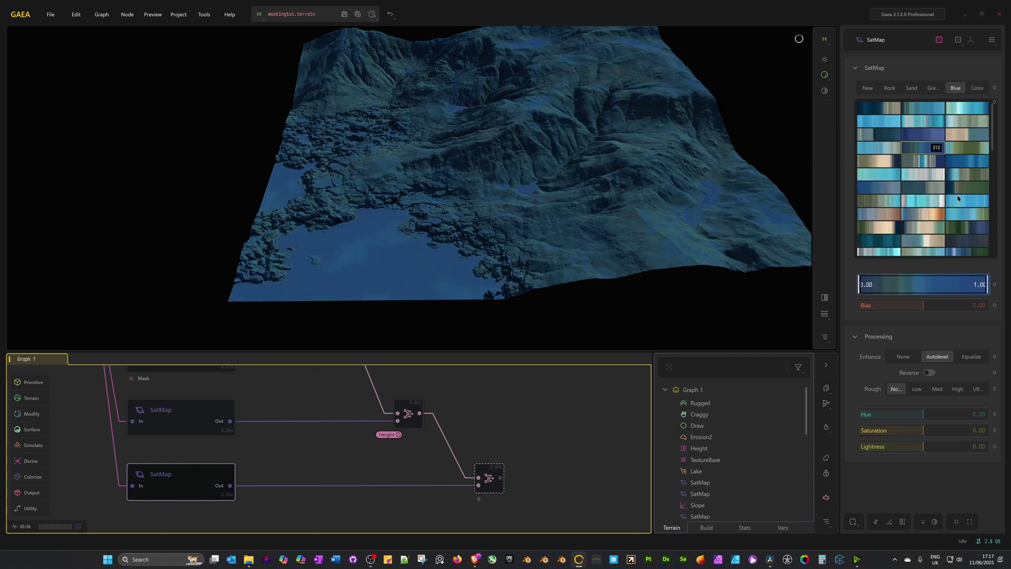
pyautogui.click(889, 190)
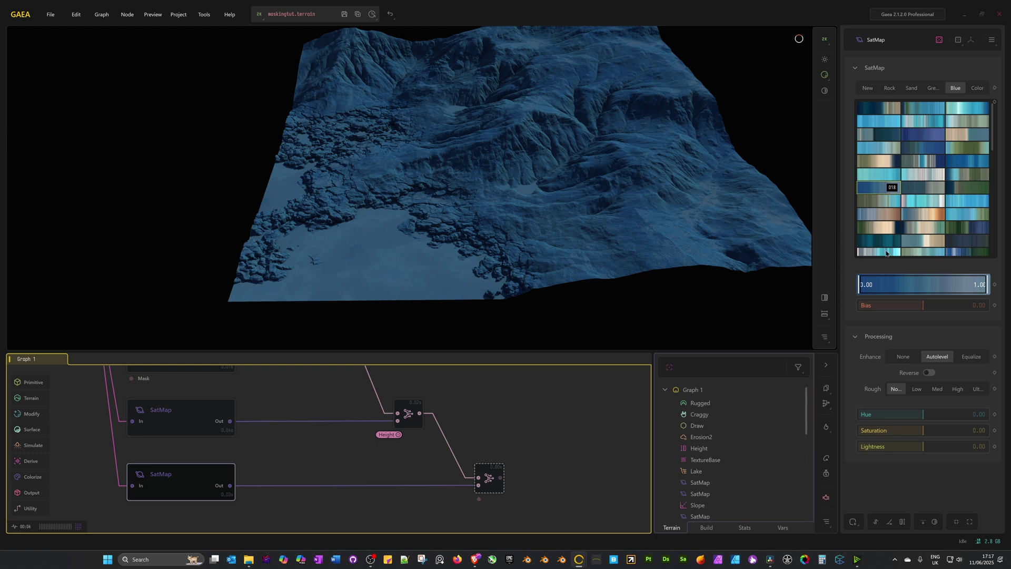
pyautogui.scroll(-2, 380, 457)
# Connect the Water Mask portal to the newest Combine's Mask input.
pyautogui.click(420, 488)
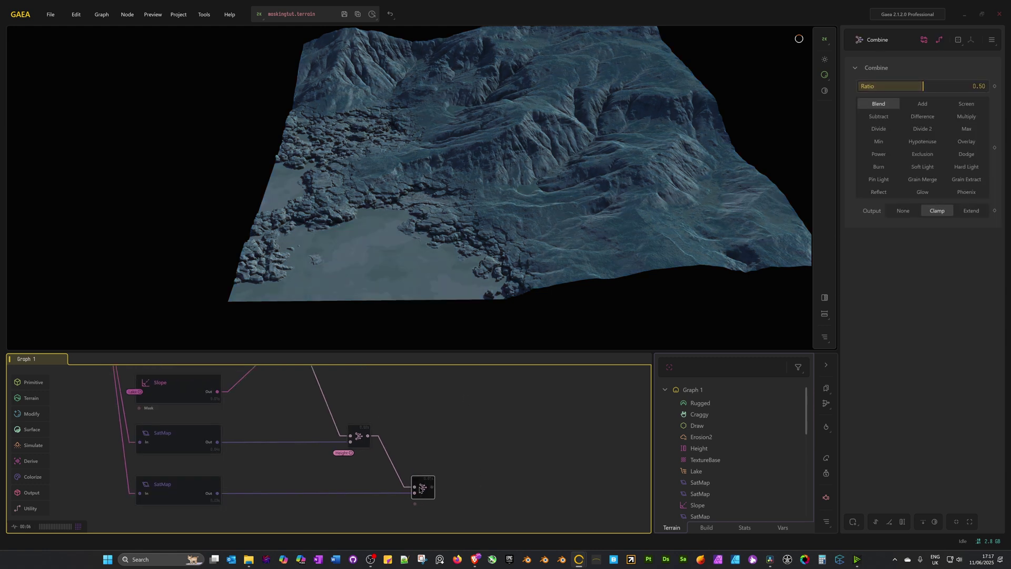
pyautogui.rightClick(420, 489)
pyautogui.click(448, 535)
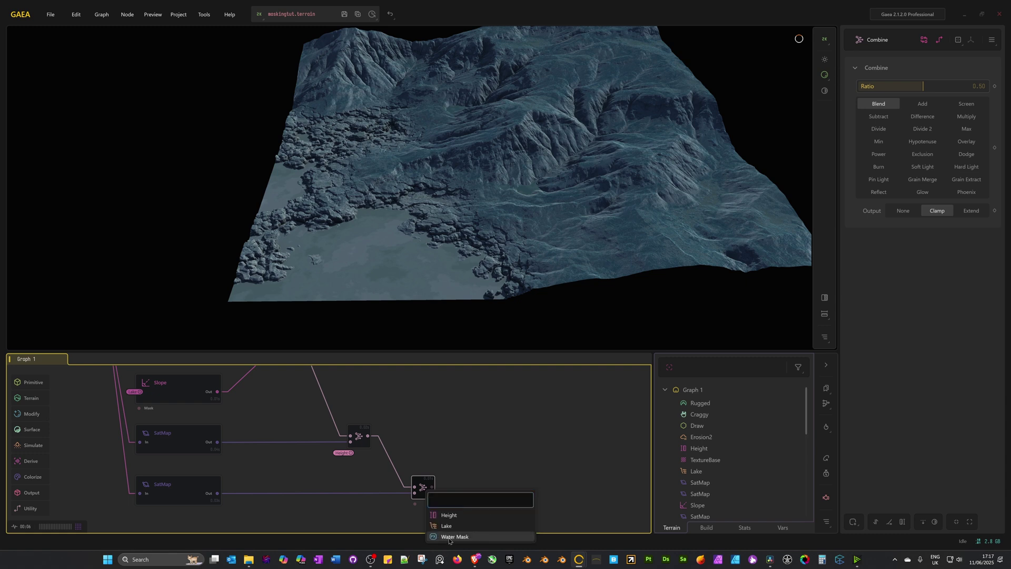
pyautogui.click(449, 537)
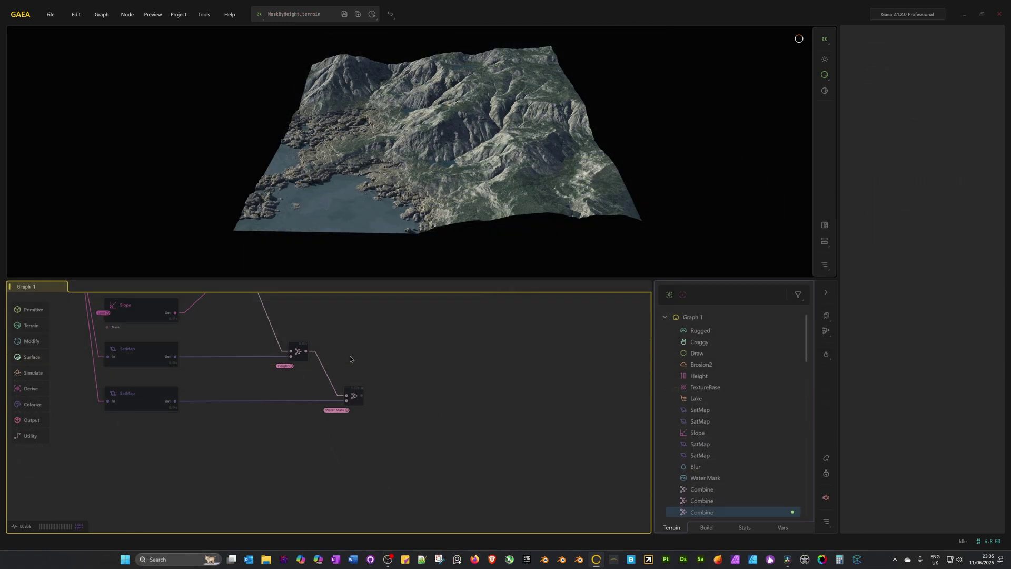
# Switch the preview resolution from 2K to 4096 x 4096.
pyautogui.click(259, 14)
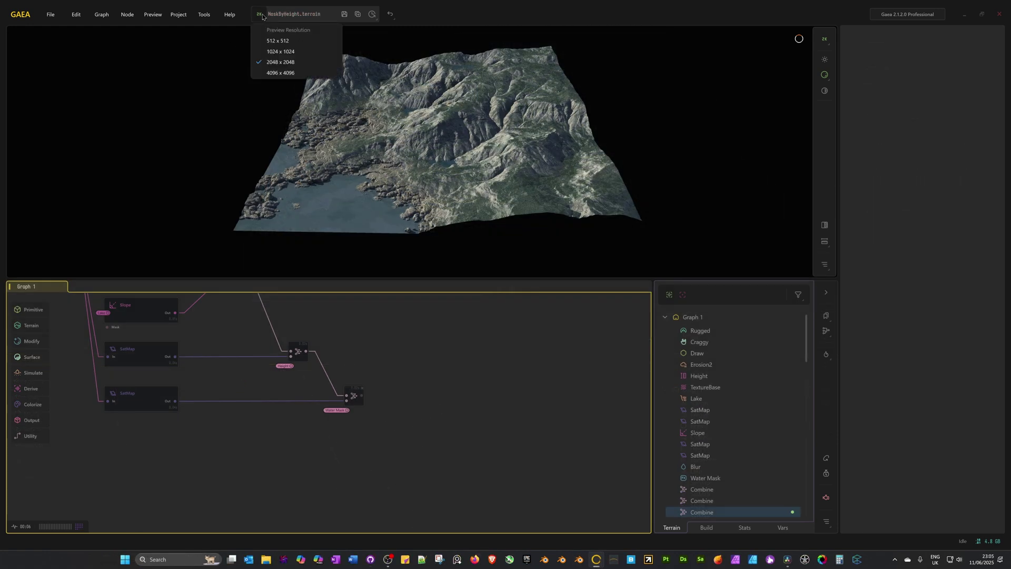
pyautogui.click(281, 73)
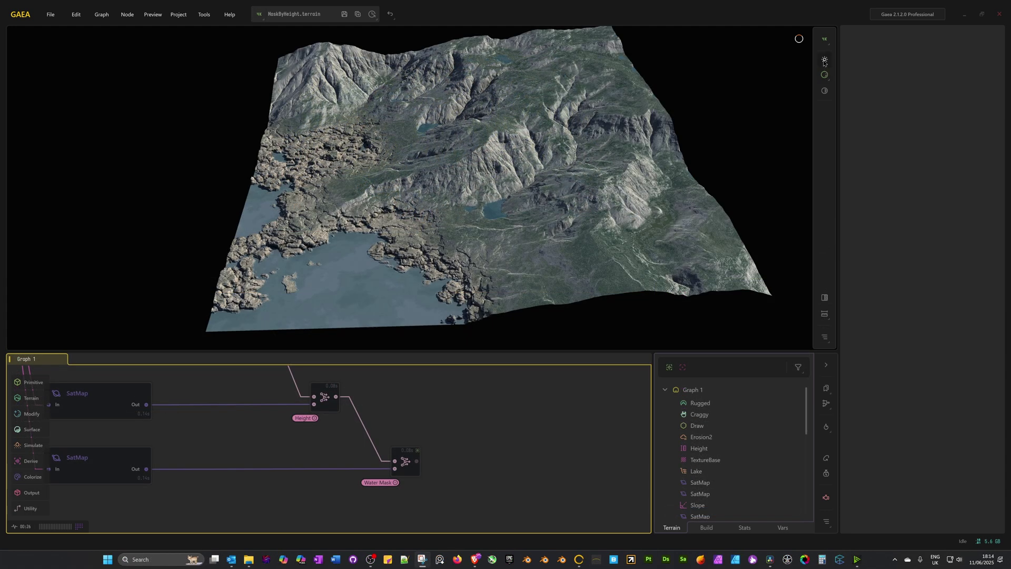
# Move the viewport sun to azimuth 294.96 and elevation 27.31, with Sun Intensity raised to 1.26.
pyautogui.click(825, 60)
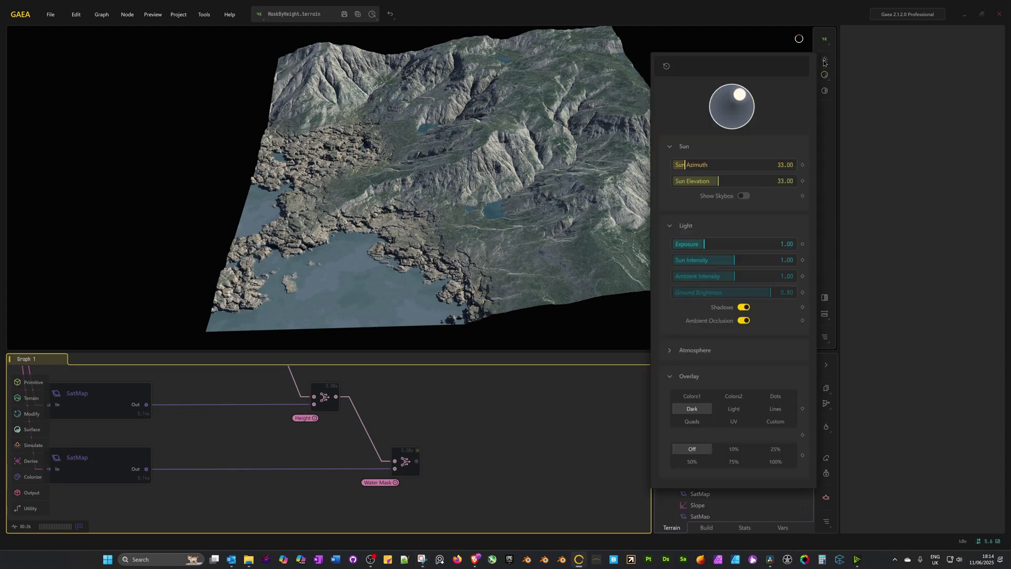
pyautogui.moveTo(689, 165); pyautogui.dragTo(773, 165)
pyautogui.click(748, 261)
pyautogui.moveTo(749, 260); pyautogui.dragTo(750, 261)
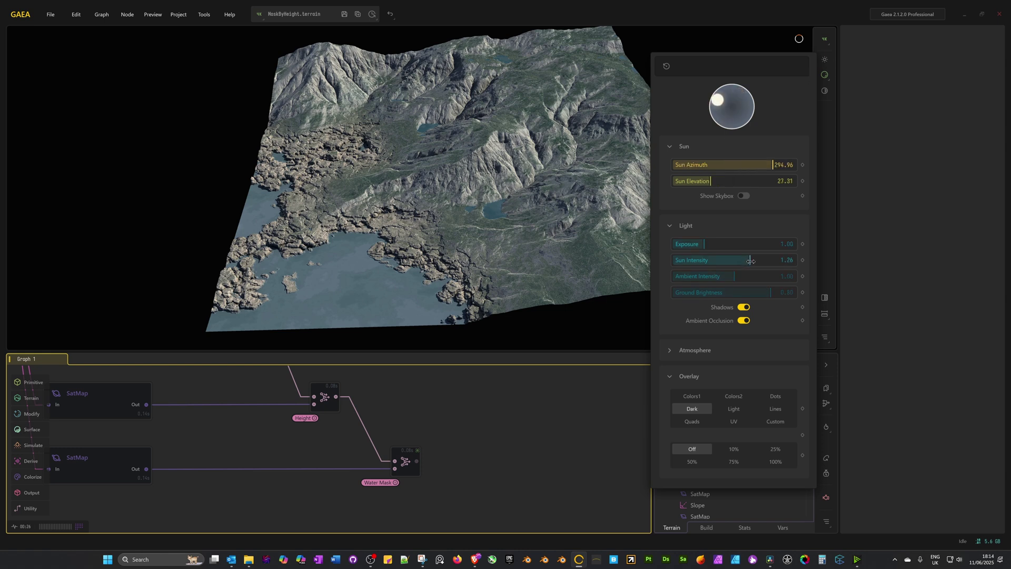
pyautogui.click(401, 197)
pyautogui.click(413, 462)
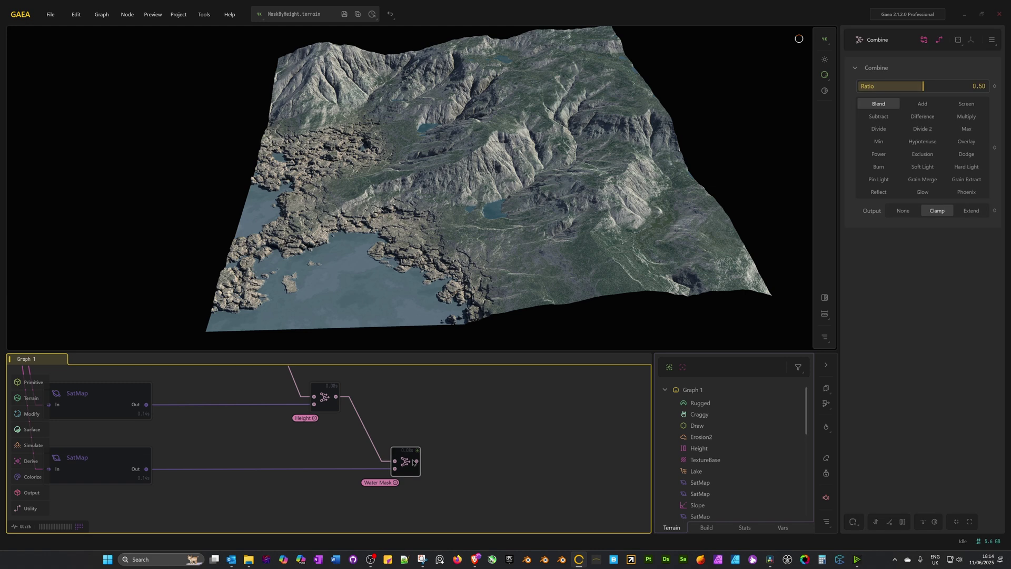